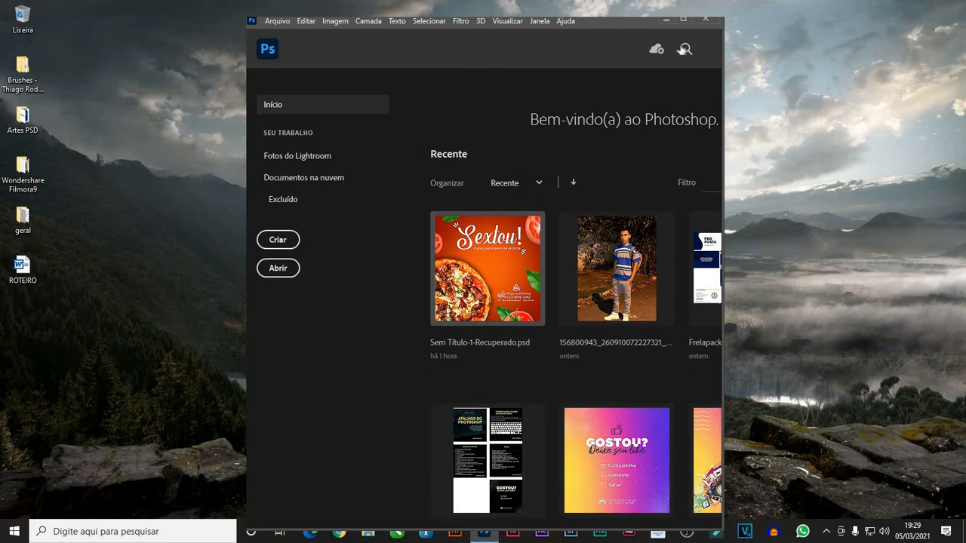
Create a new 1200 × 1200 px document at 72 ppcm from the feed preset with a white background.
click(683, 20)
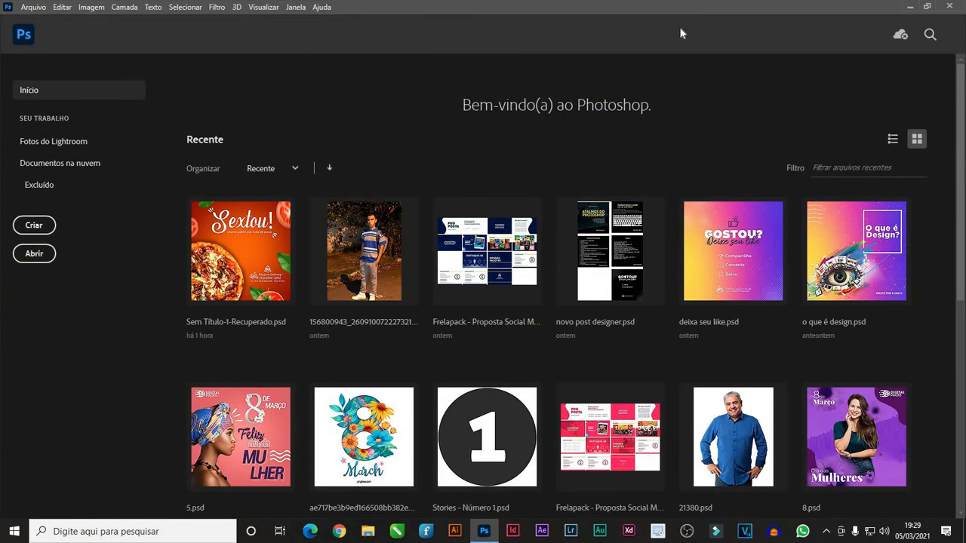
click(28, 226)
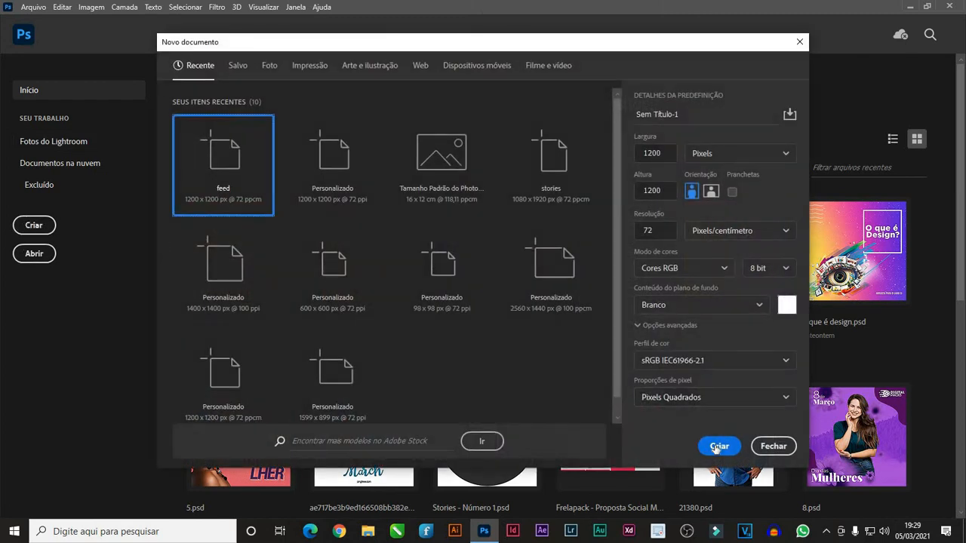
click(717, 446)
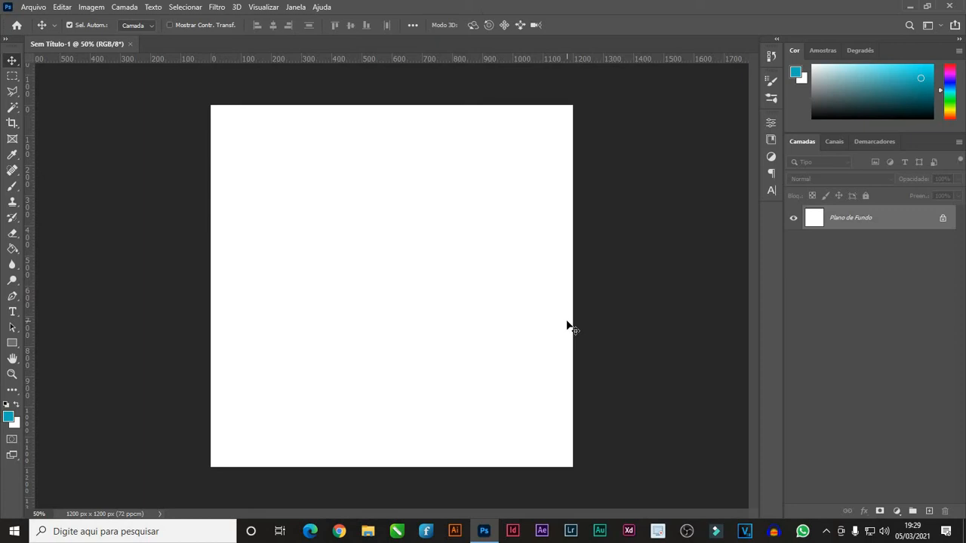
Draw a rectangle about 194 × 188 px and, to its right, an ellipse about 268 × 248 px on the upper canvas.
click(12, 342)
drag(280, 169, 340, 226)
click(13, 346)
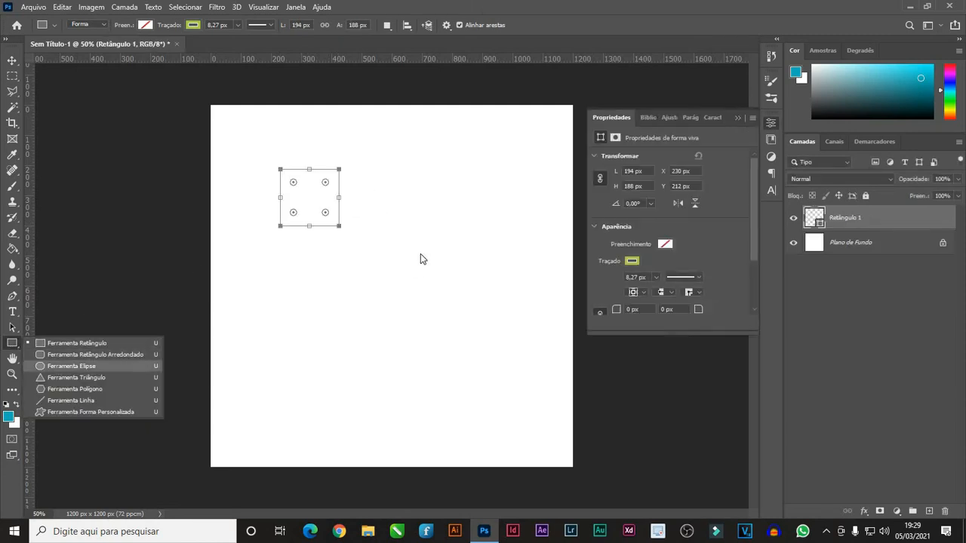
drag(390, 175, 471, 249)
click(737, 117)
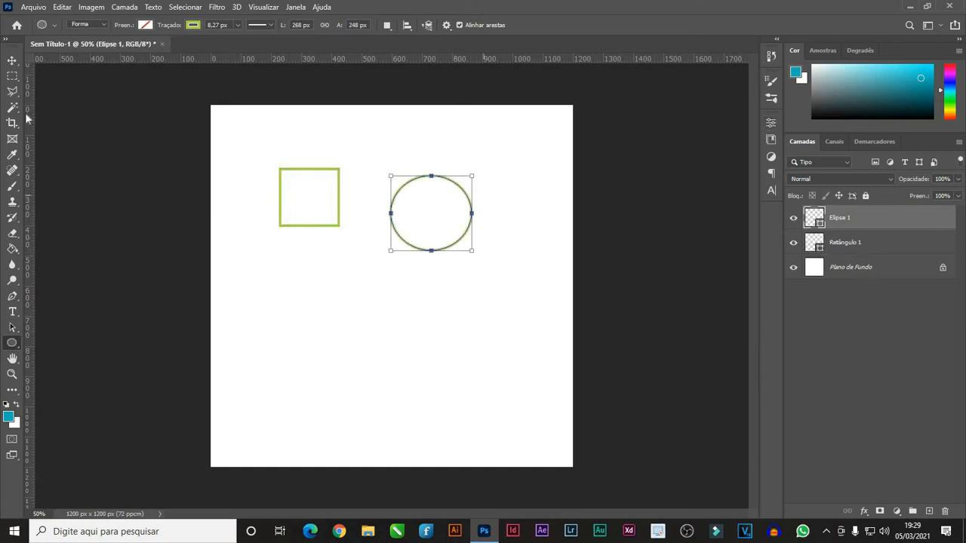
Move the ellipse slightly up and toward the rectangle, scale it down with Free Transform, and clear the selection.
click(12, 61)
drag(442, 219, 391, 185)
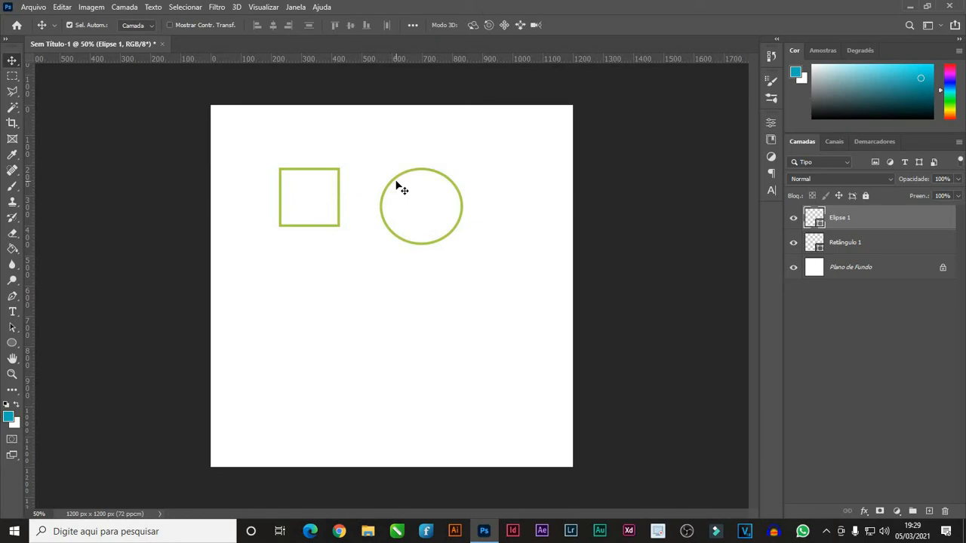
key(ctrl+t)
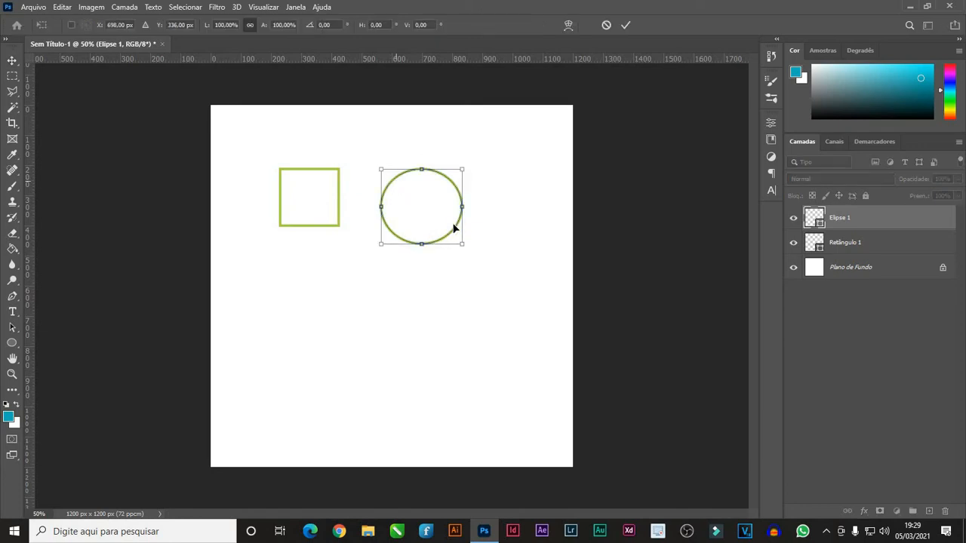
mouse_move(464, 243)
mouse_down()
mouse_move(452, 220)
mouse_move(455, 237)
mouse_up()
drag(418, 200, 418, 199)
drag(448, 165, 449, 164)
key(Return)
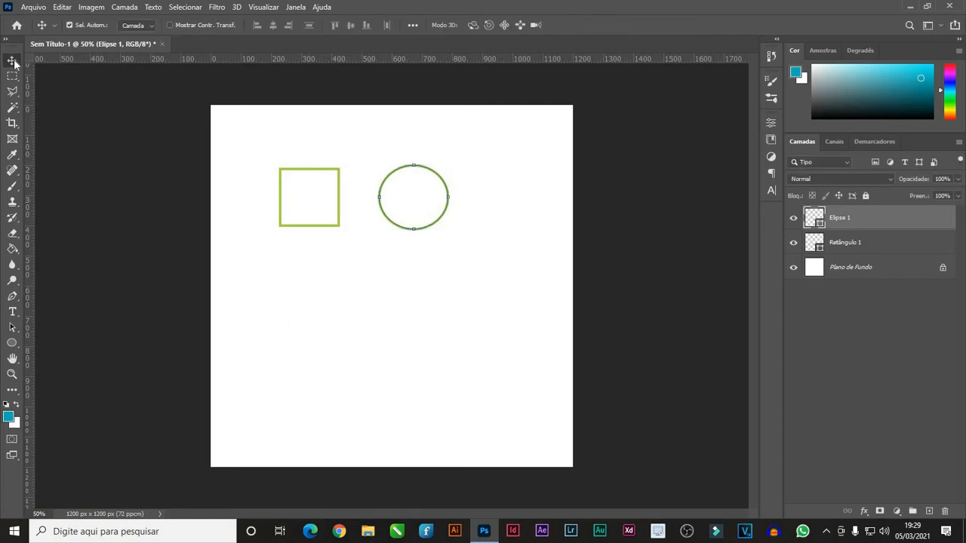
drag(402, 202, 451, 196)
click(73, 109)
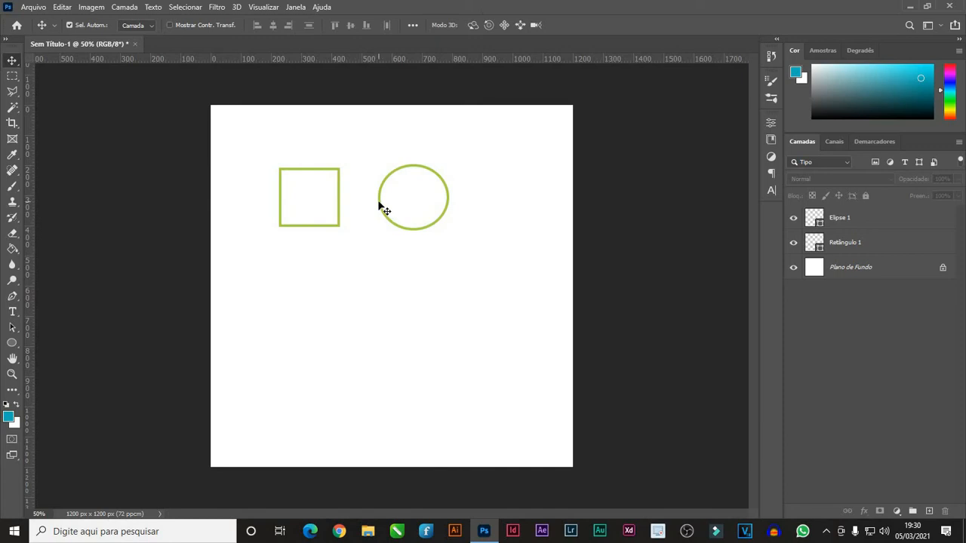
Delete both the ellipse and the rectangle so that only the background layer remains.
click(379, 204)
key(Delete)
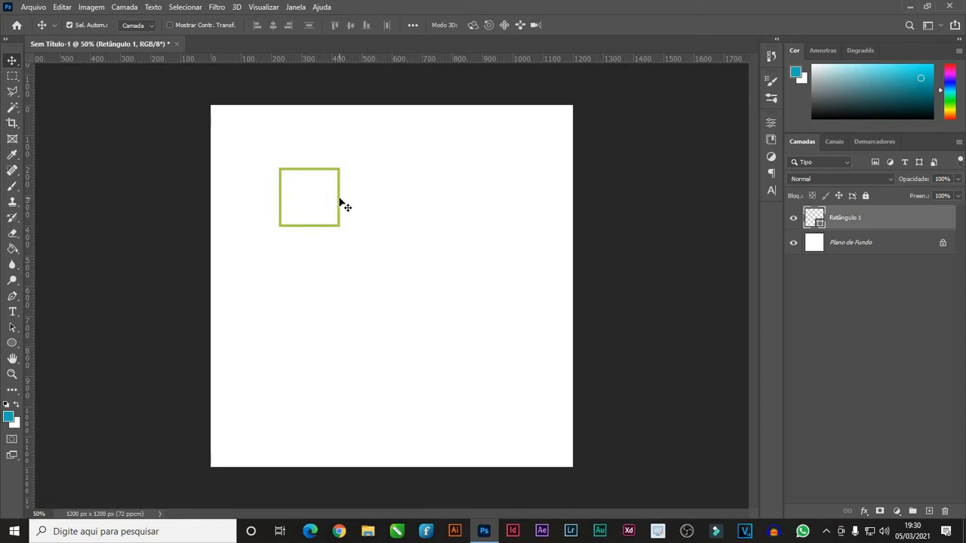
drag(340, 202, 334, 201)
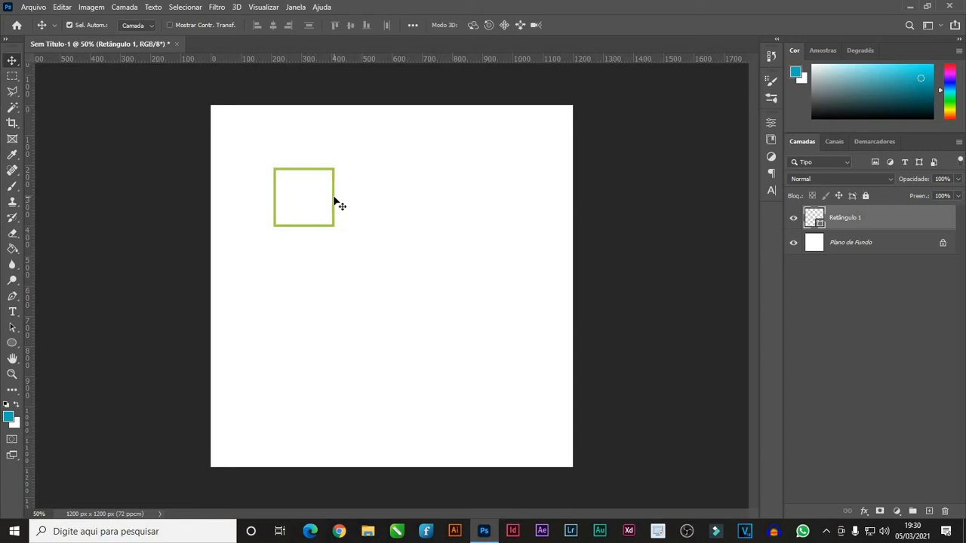
key(Delete)
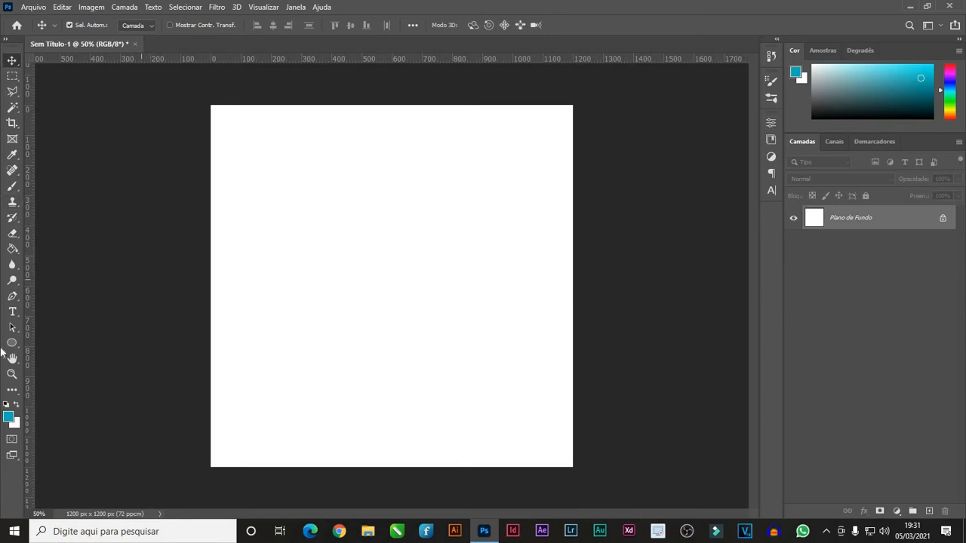
Add the text "Lorem Ipsum" in Montserrat Medium at 50 pt and stack two copies directly beneath it.
click(12, 312)
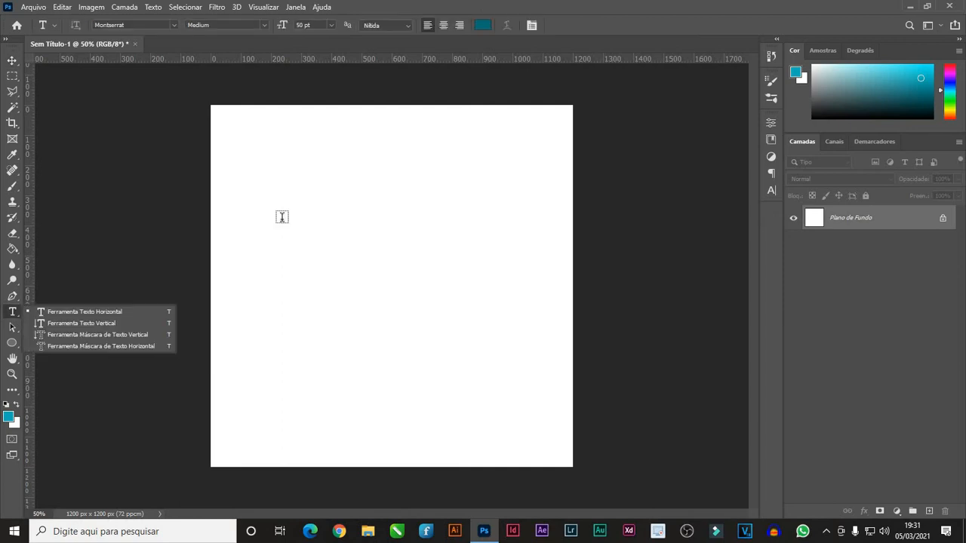
click(281, 217)
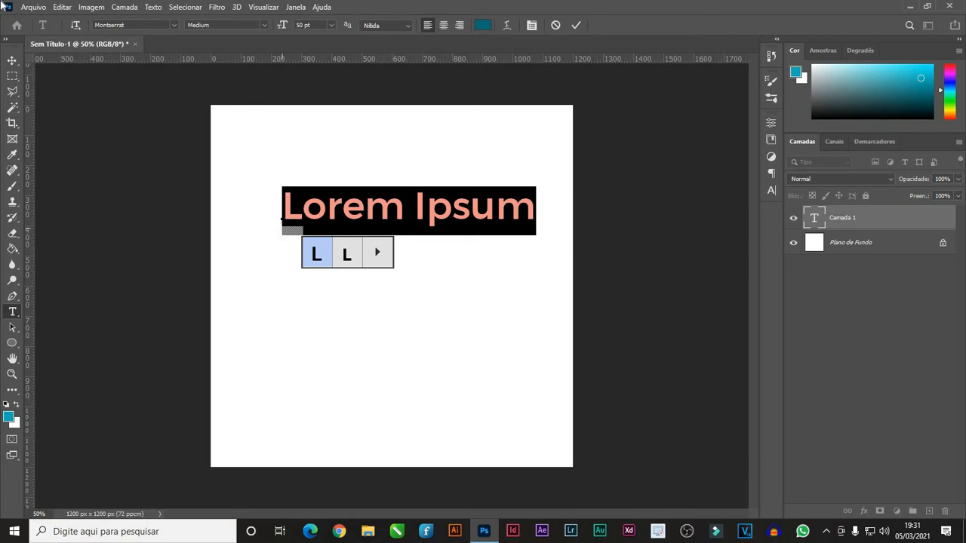
click(12, 61)
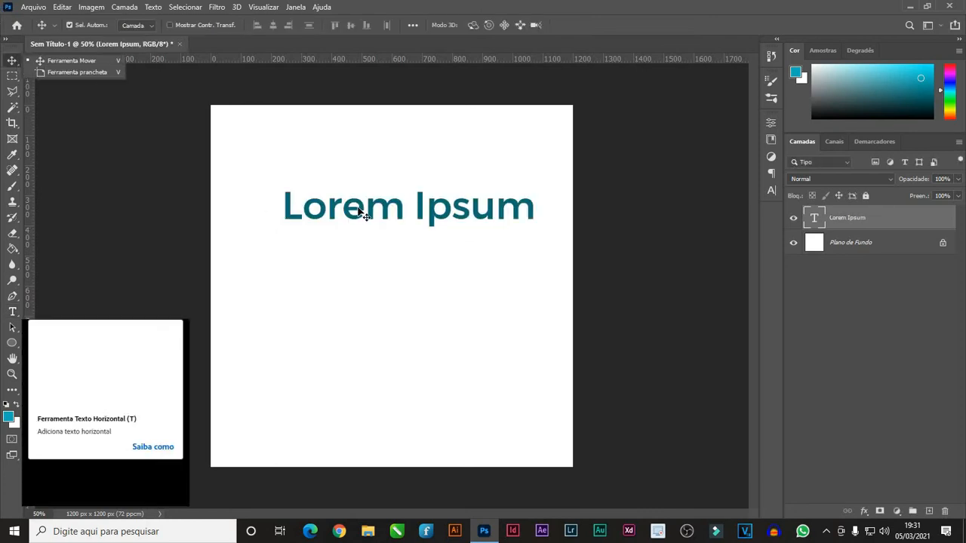
drag(361, 221, 361, 284)
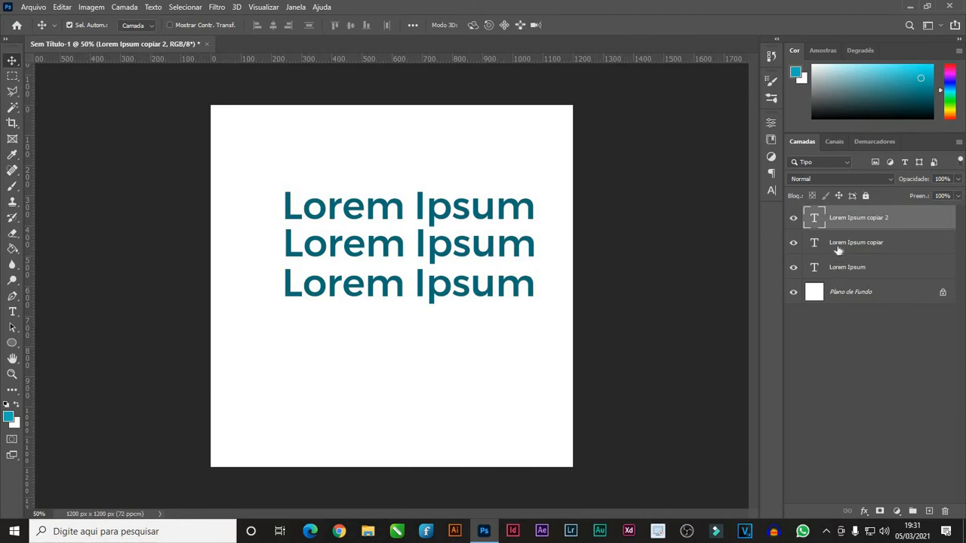
Group the three Lorem Ipsum text layers.
click(839, 264)
shift+click(841, 232)
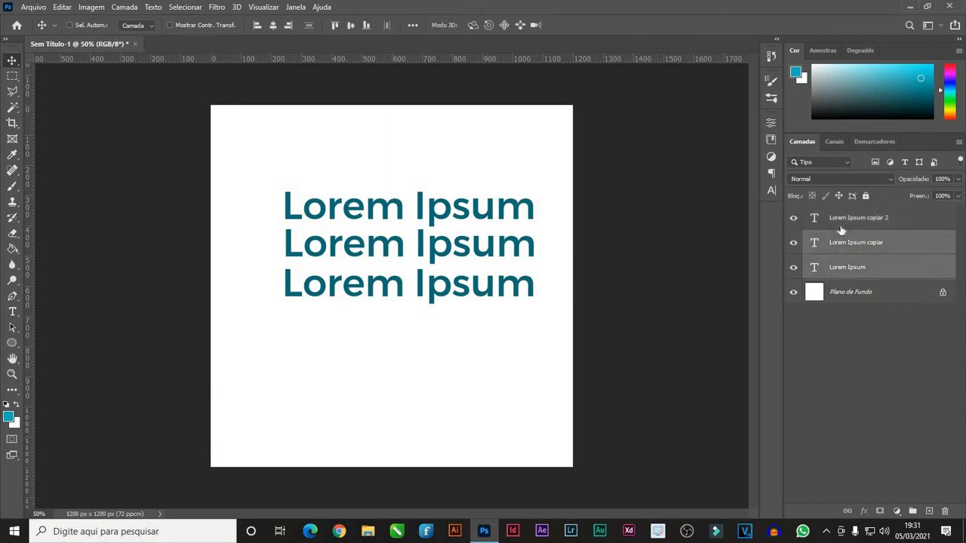
shift+click(841, 228)
key(ctrl+g)
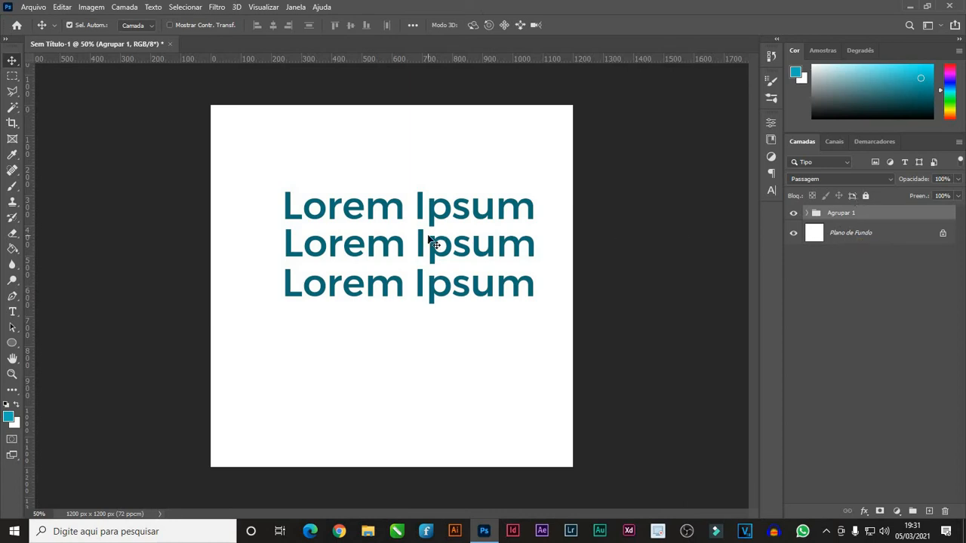
Scale the text group to about 46%, place it near the canvas's left edge, and duplicate it directly below.
key(ctrl+t)
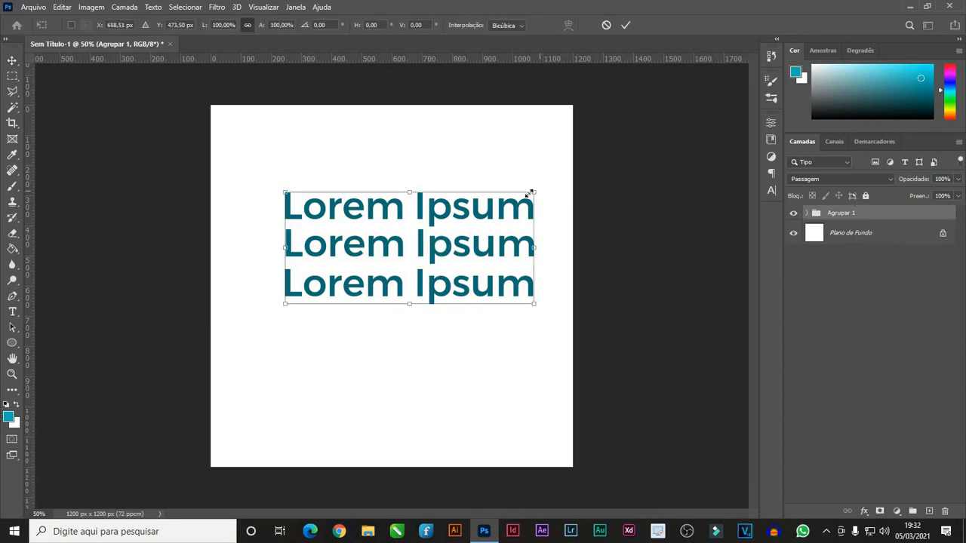
drag(530, 193, 325, 251)
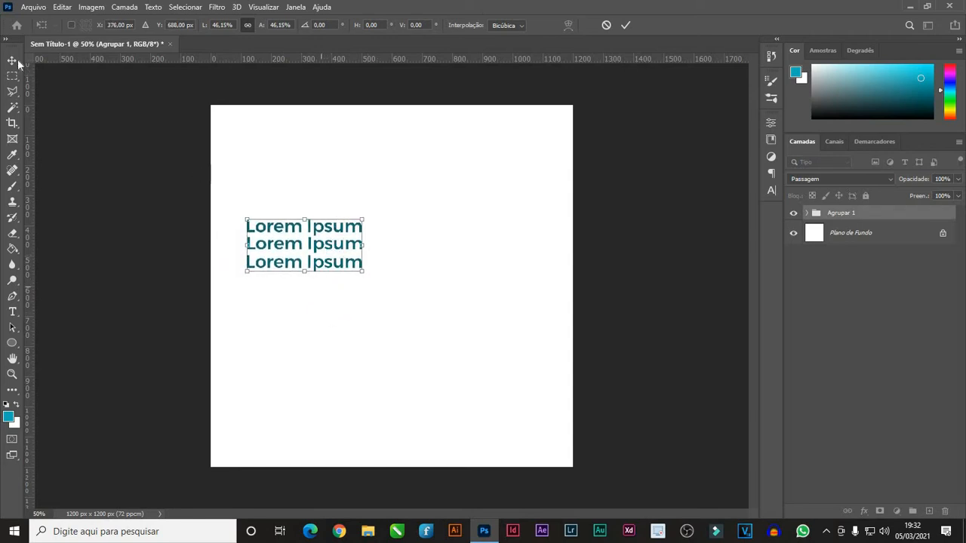
key(Return)
drag(326, 287, 320, 329)
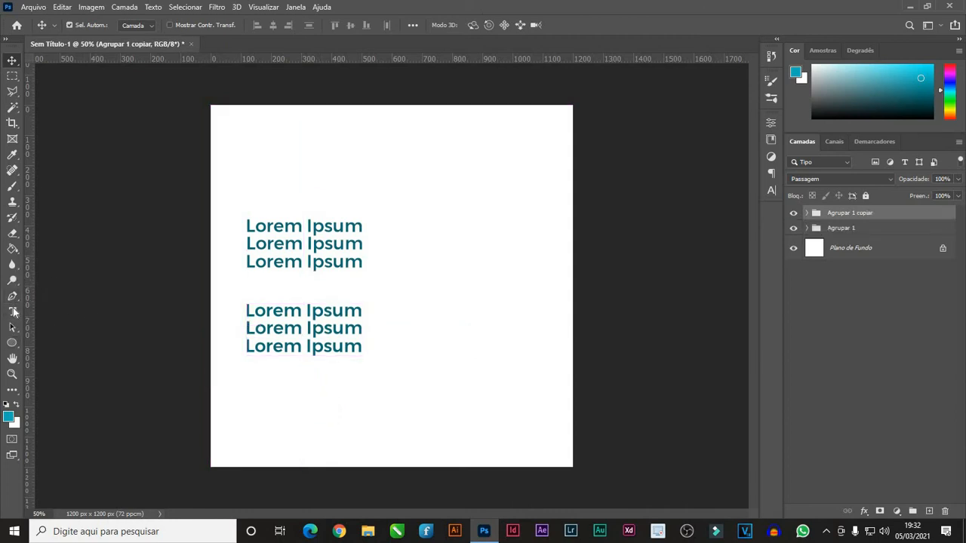
Draw a green-outlined rectangle about 182 × 172 px to the right of the upper text block.
click(15, 344)
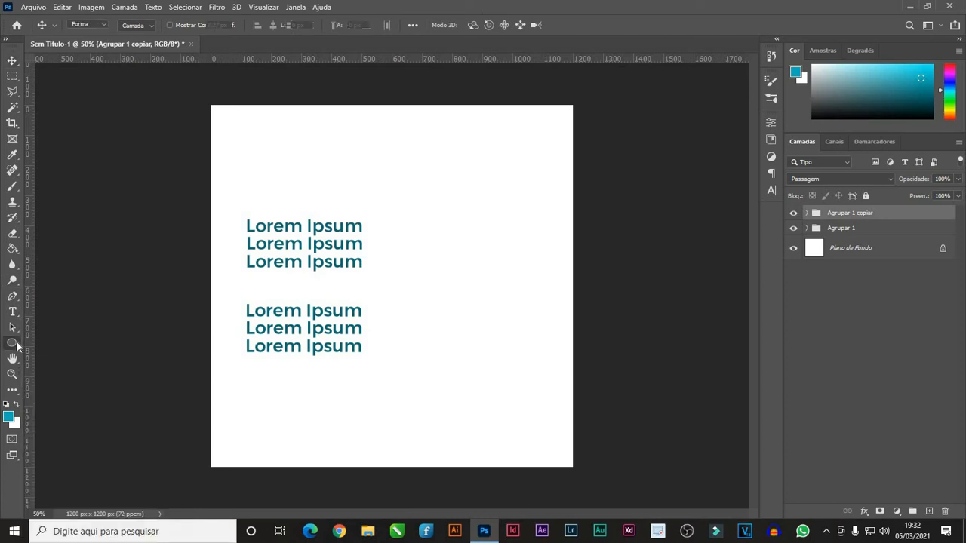
click(481, 267)
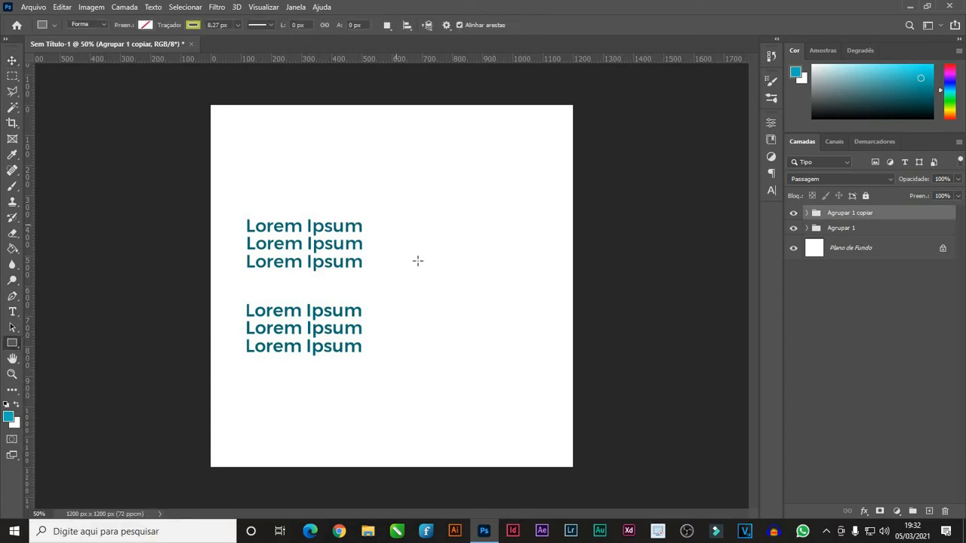
mouse_move(396, 225)
mouse_down()
mouse_move(433, 274)
mouse_move(451, 276)
mouse_up()
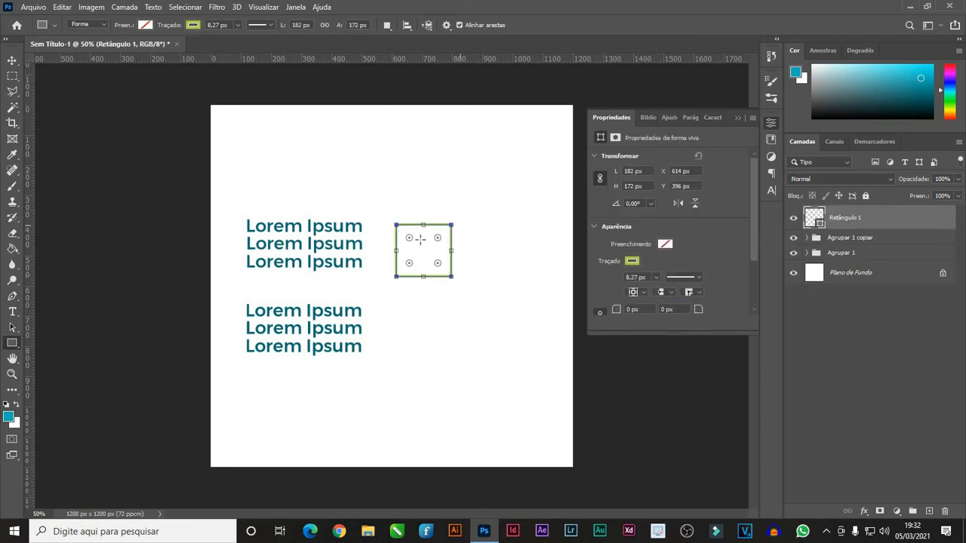
Copy the rectangle into a two-by-two grid within the same shape layer and try moving the whole grid to the right.
key(v)
drag(414, 252, 514, 299)
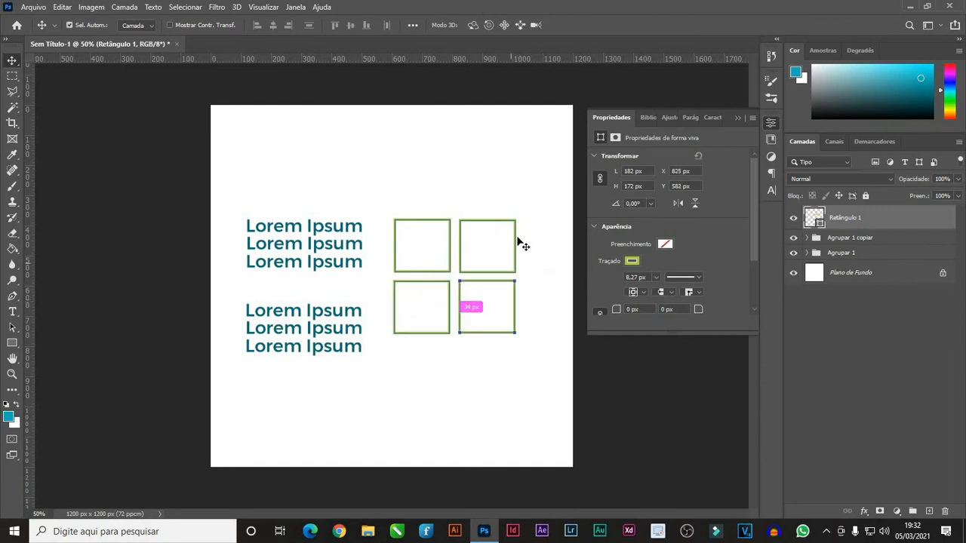
drag(516, 240, 692, 213)
click(551, 236)
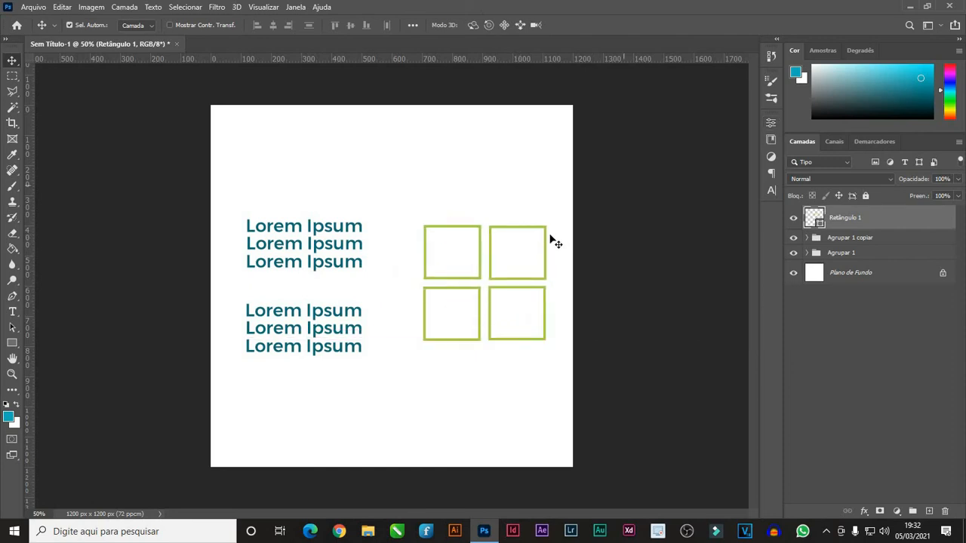
click(545, 246)
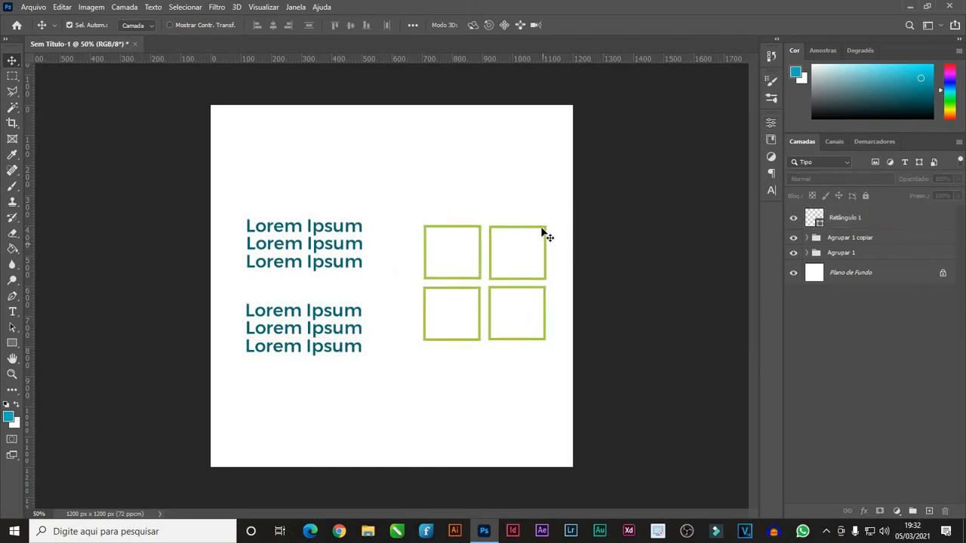
click(544, 230)
Undo the grid's move and remove the three extra rectangles, leaving only the upper-left one.
key(ctrl+z)
key(ctrl+z)
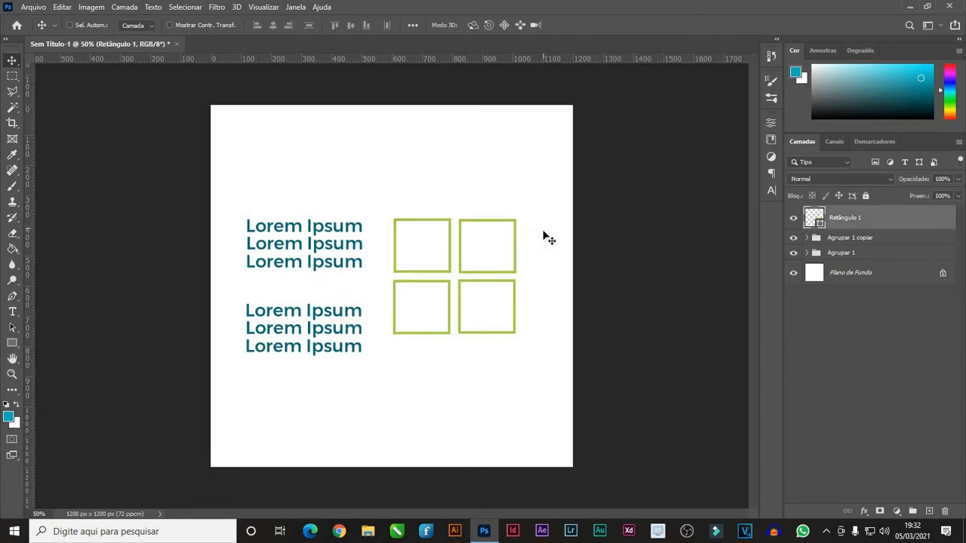
drag(519, 270, 446, 269)
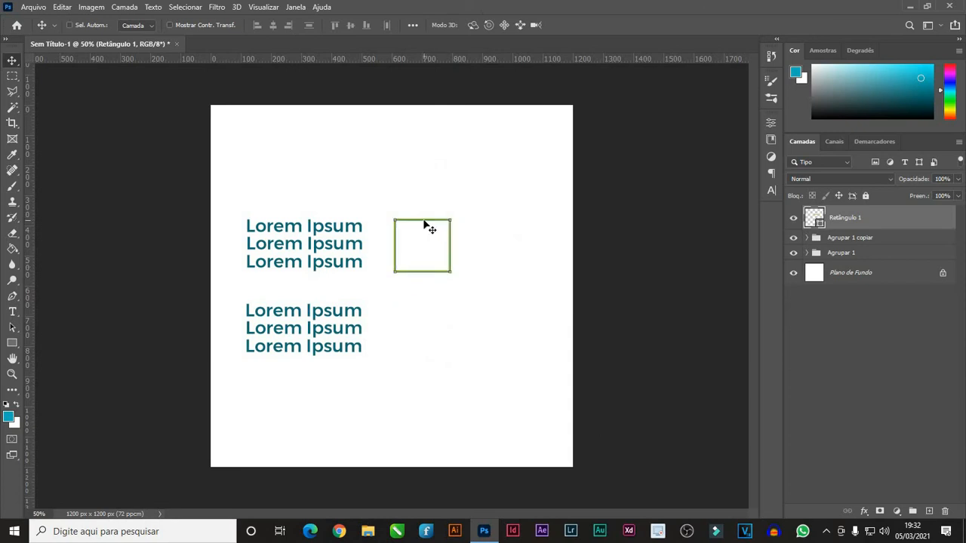
click(484, 272)
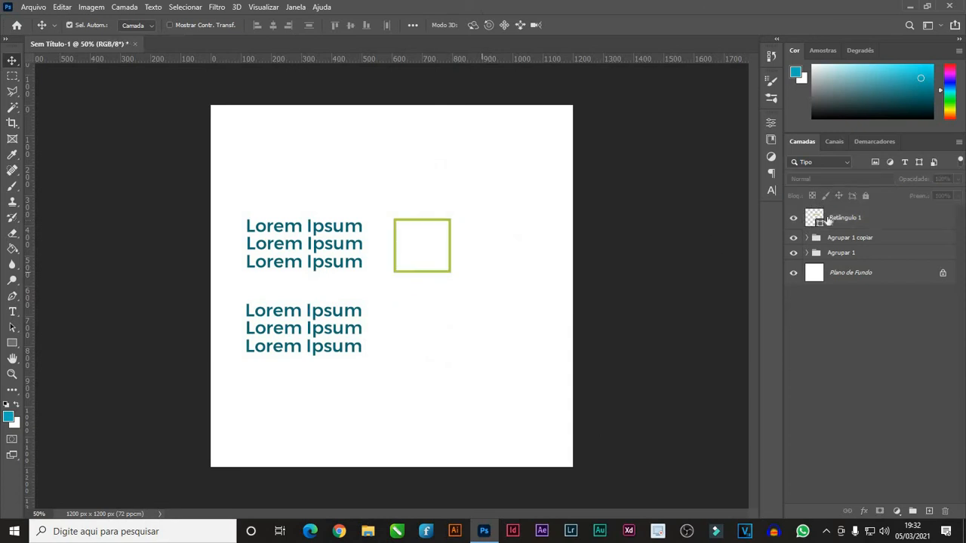
Duplicate the rectangle layer three times in place.
click(865, 226)
key(ctrl+j)
key(ctrl+j)
key(ctrl+j)
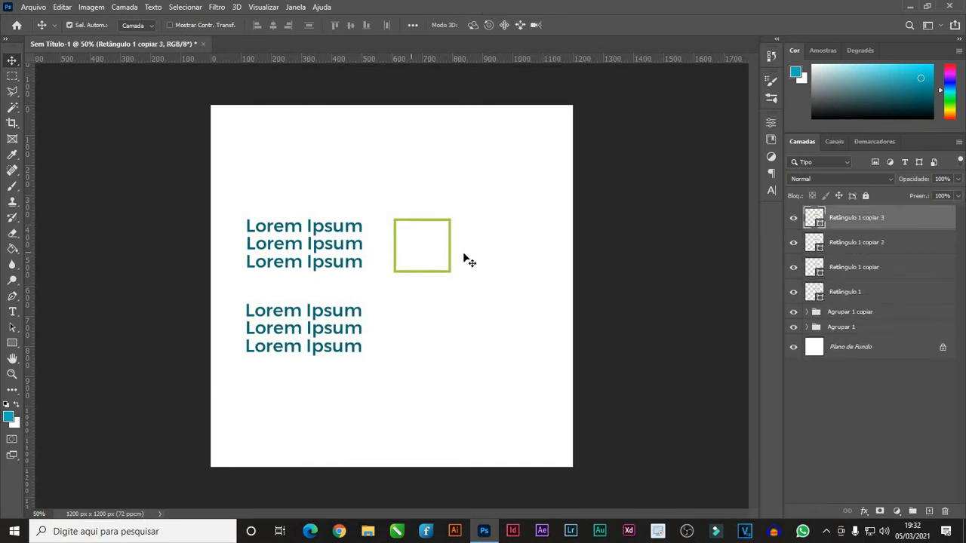
Move the rectangle copies one by one to form an evenly spaced two-by-two grid with the original.
drag(413, 252, 455, 247)
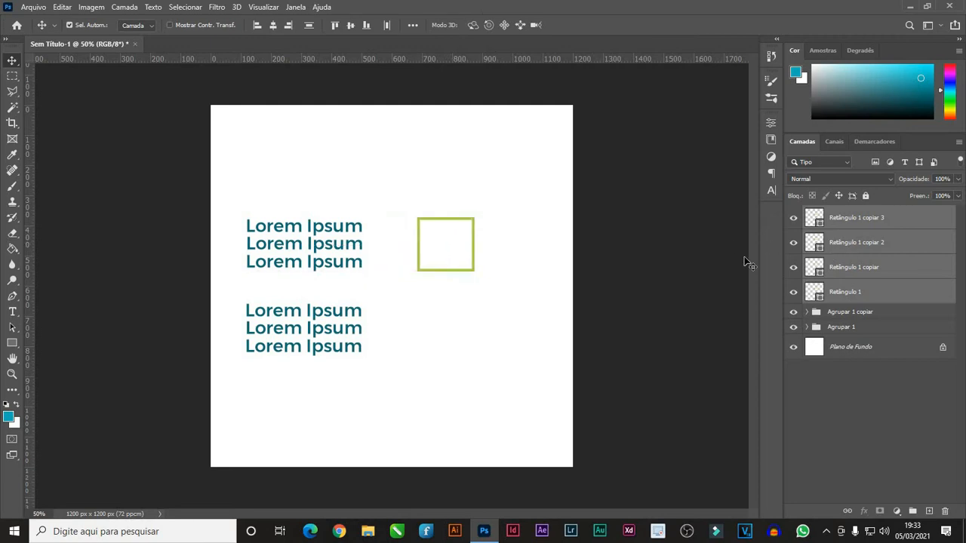
key(ctrl+z)
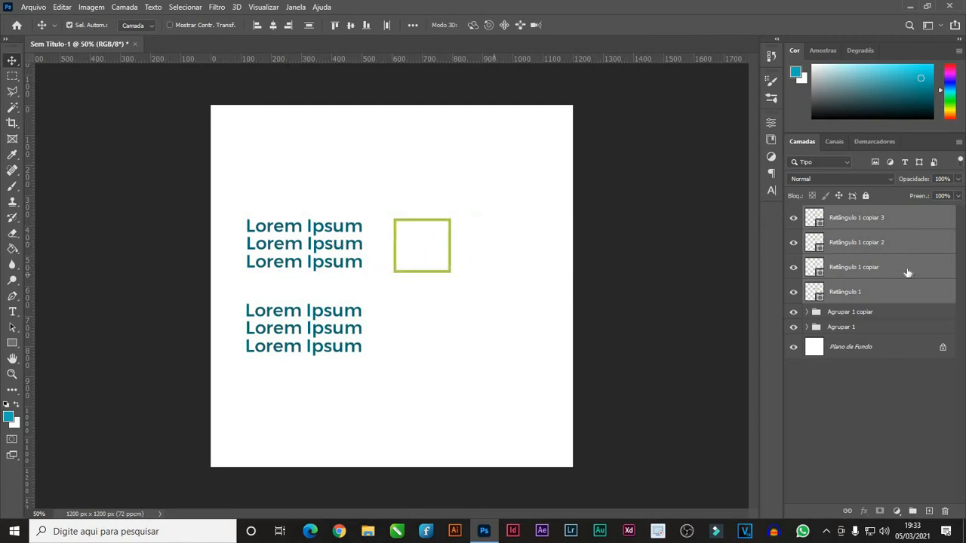
click(879, 242)
drag(476, 250, 556, 257)
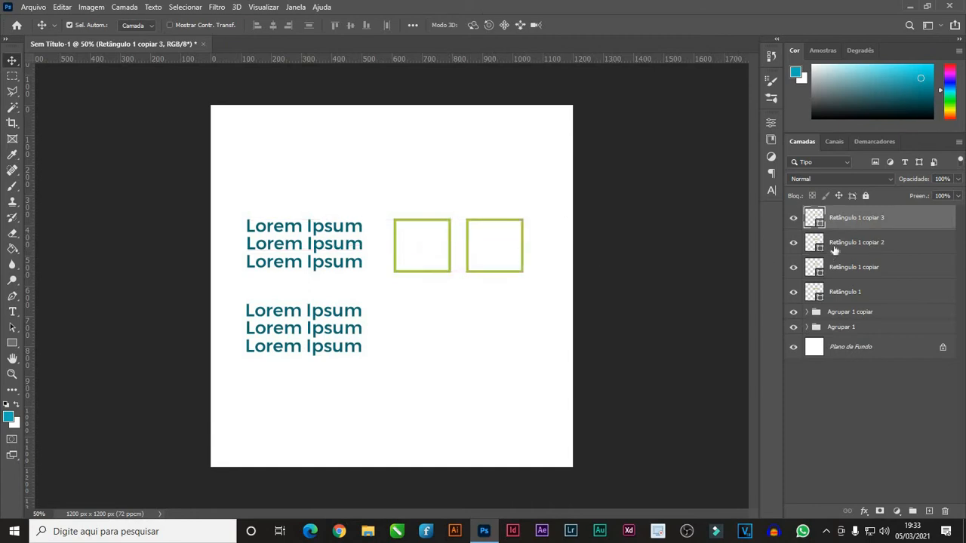
drag(437, 276, 522, 311)
click(445, 276)
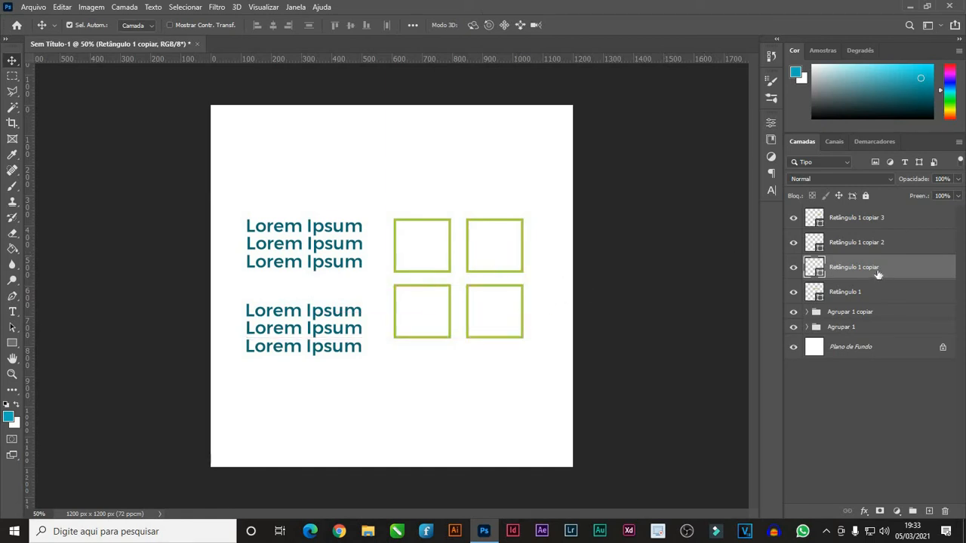
Group the four rectangle layers and nudge the group slightly to the right.
click(863, 294)
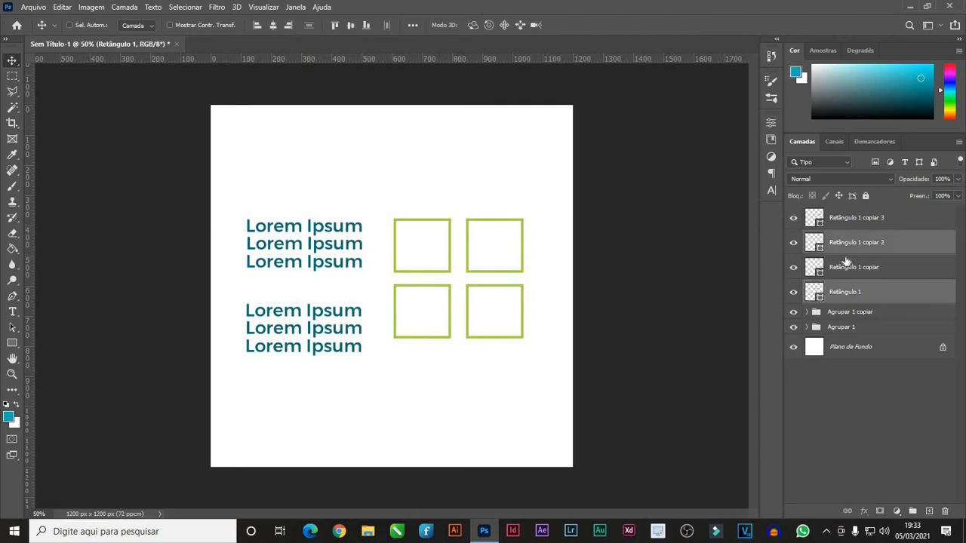
shift+click(849, 219)
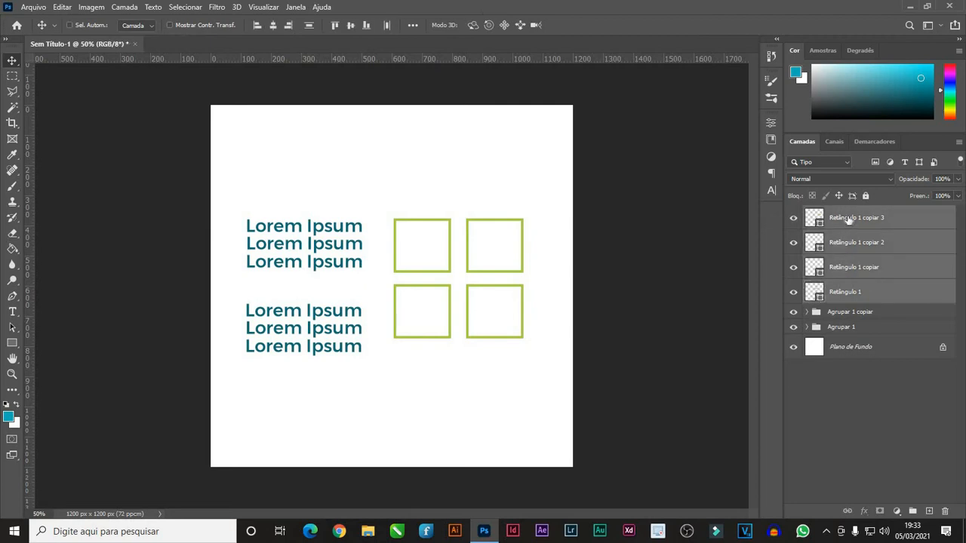
key(ctrl+g)
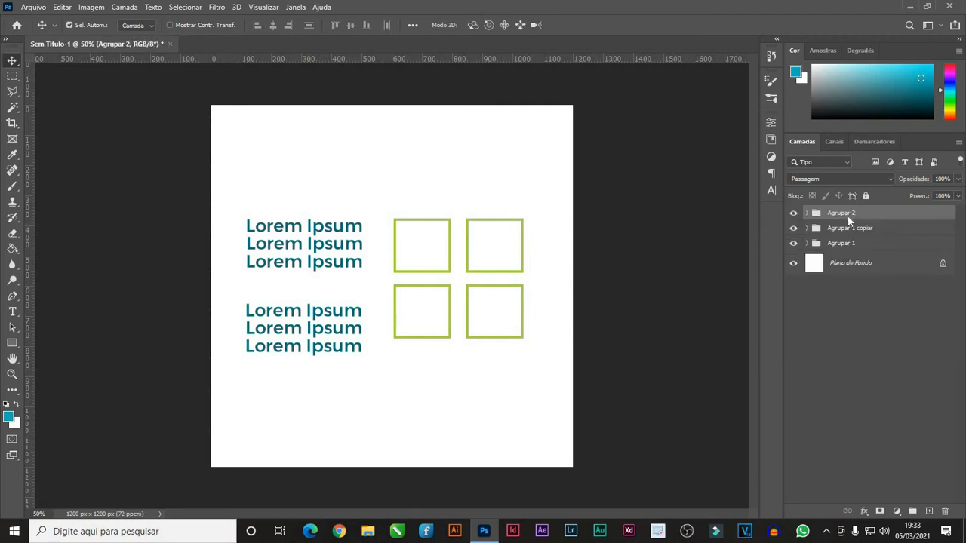
key(Right)
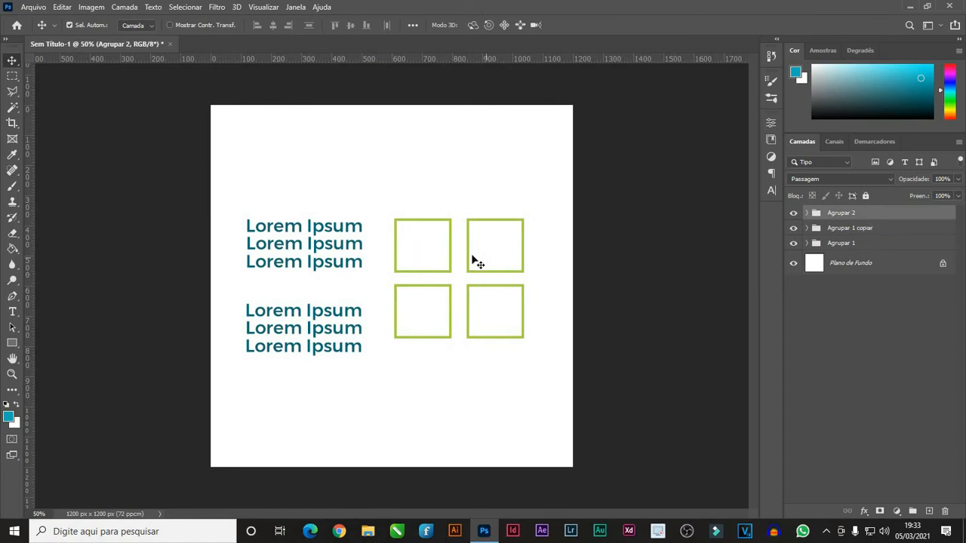
Move the whole rectangle group to the right with Free Transform, to X 896 px, and collapse its layers.
drag(476, 269, 496, 263)
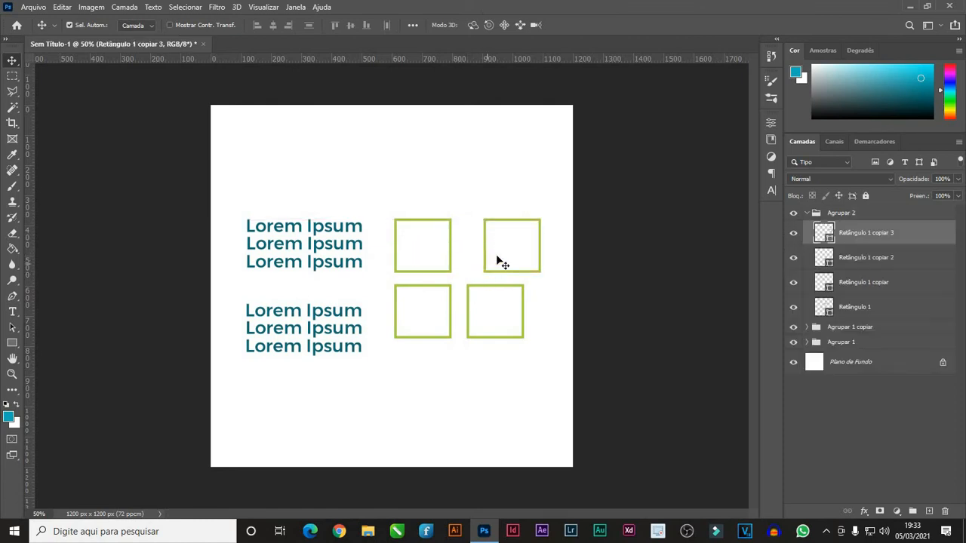
key(ctrl+z)
click(847, 216)
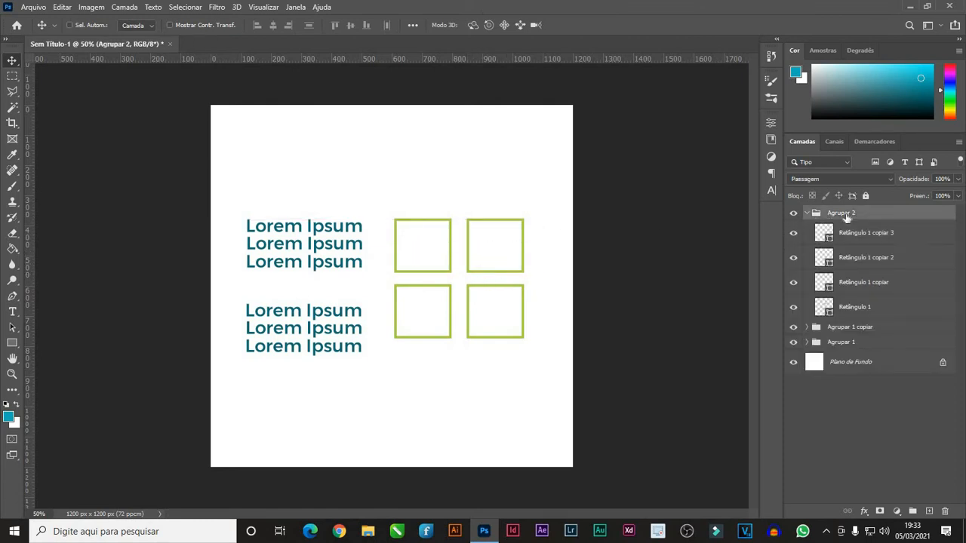
key(ctrl+t)
mouse_move(476, 281)
mouse_down()
mouse_move(476, 272)
mouse_move(470, 281)
mouse_up()
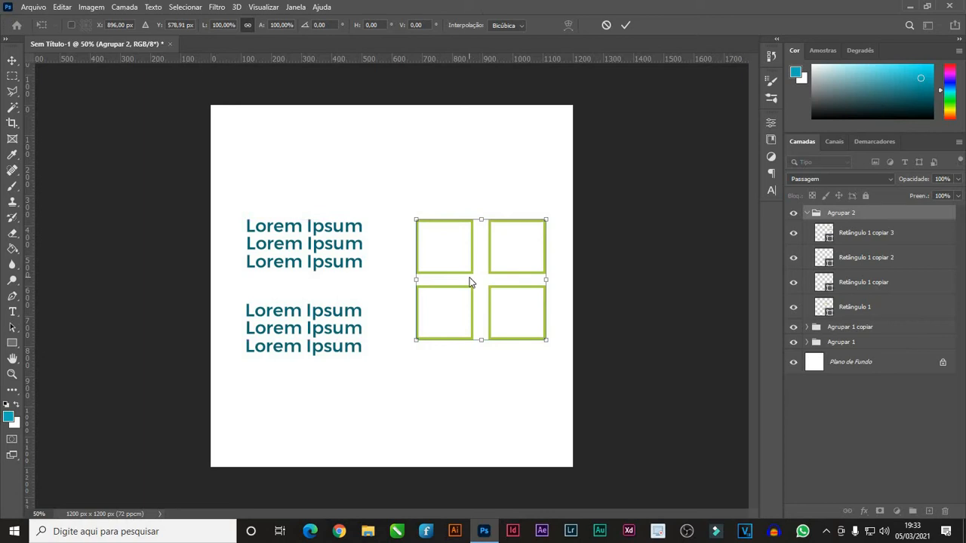
key(Return)
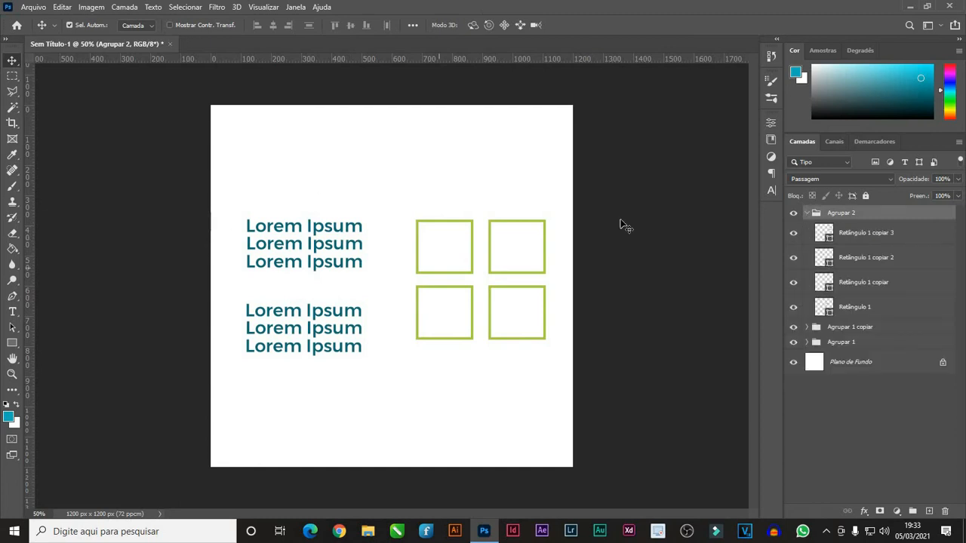
click(806, 214)
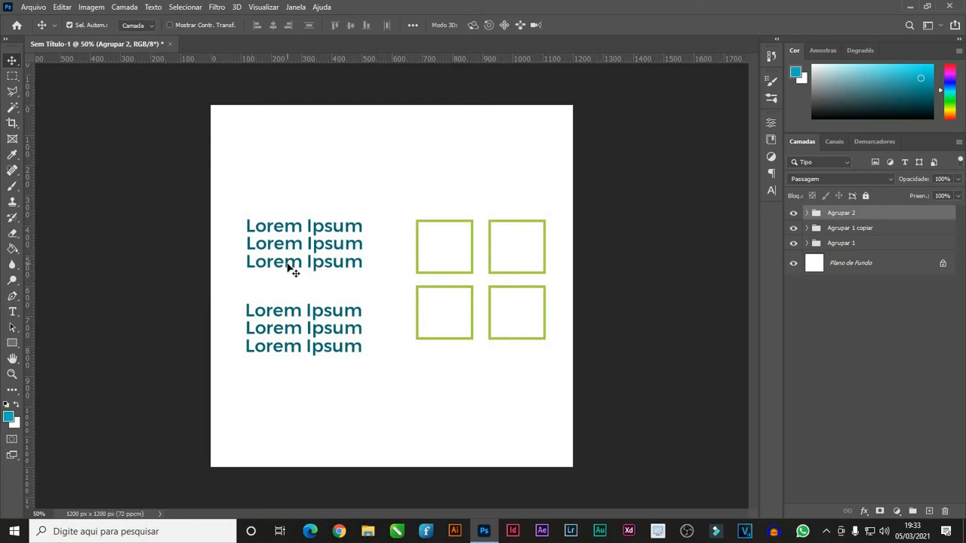
Move the middle line of the upper text block up slightly and clear the layer selection.
drag(292, 270, 314, 243)
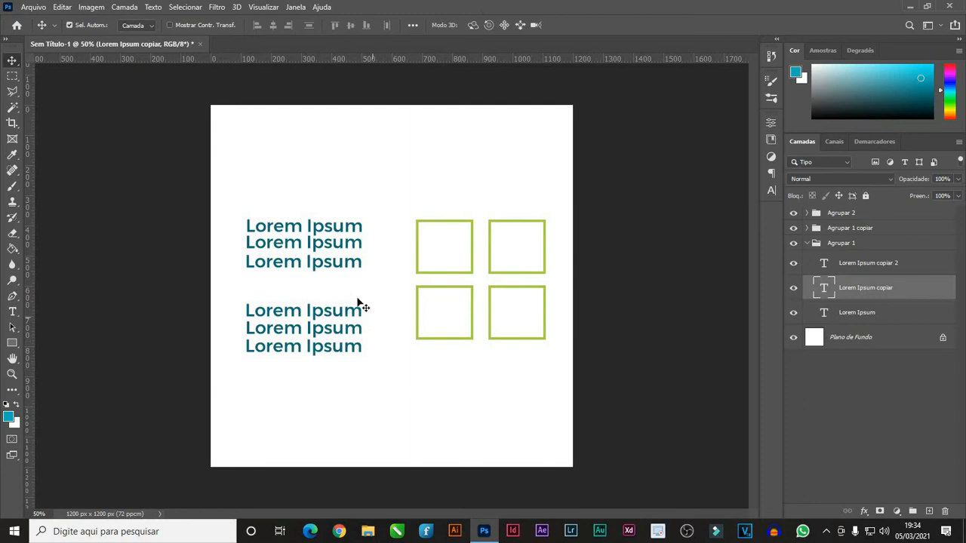
drag(235, 284, 392, 288)
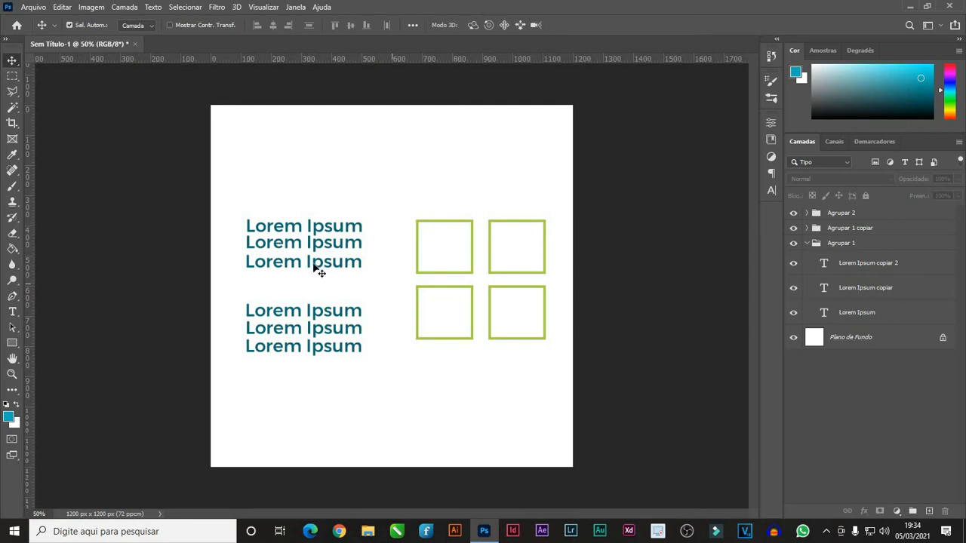
Select all the text and rectangle layers together, move them up about 23 px and deselect them.
drag(234, 190, 560, 397)
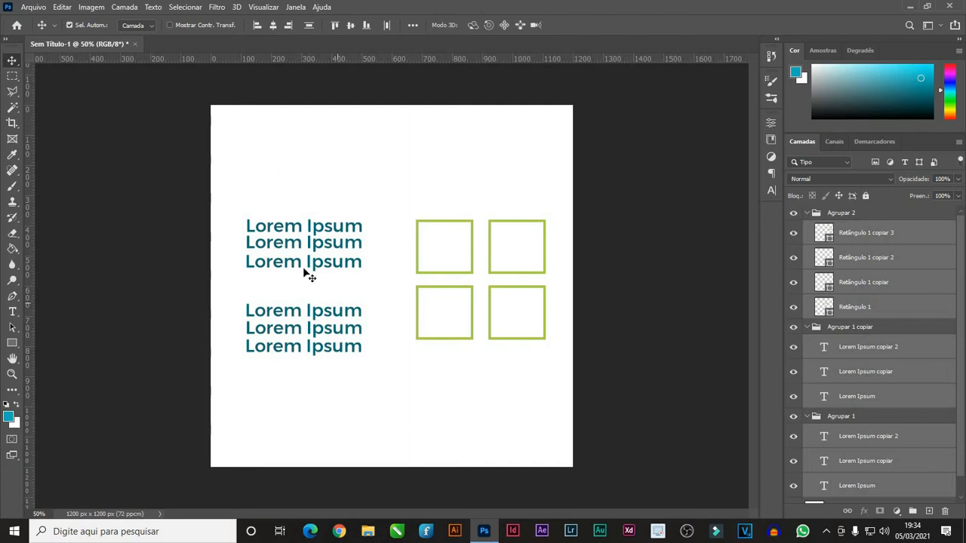
drag(300, 261, 301, 254)
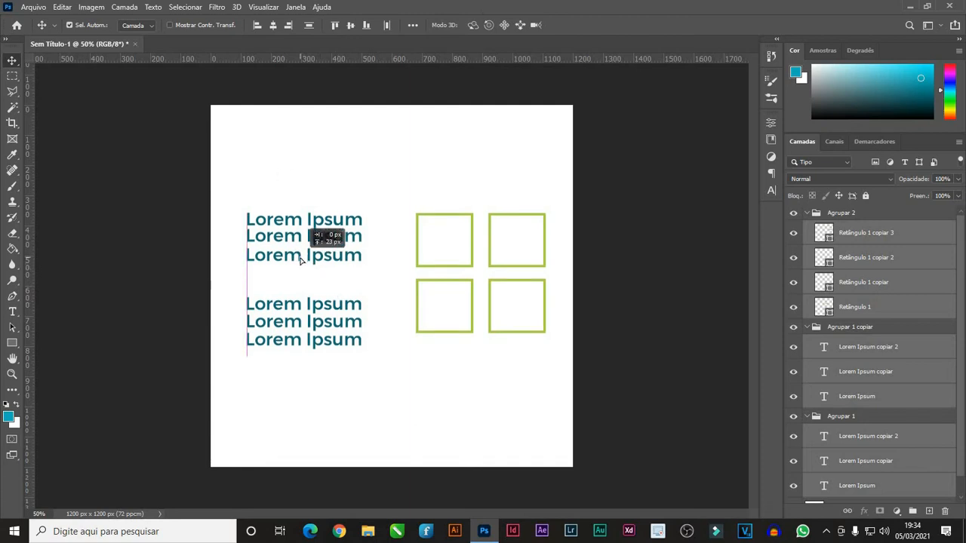
click(361, 260)
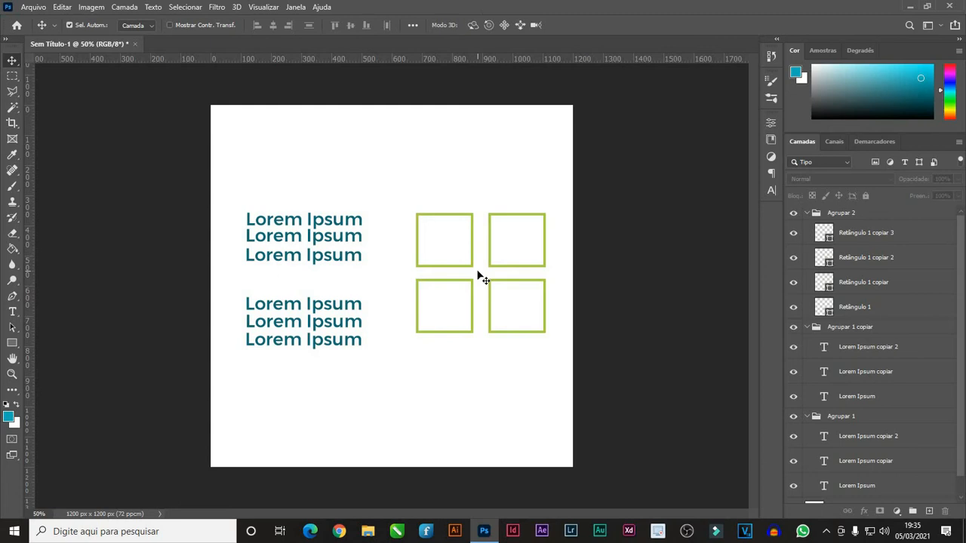
Enlarge the rectangle group proportionally to about 1.4 times its size and place it beside the text blocks.
click(823, 215)
click(807, 213)
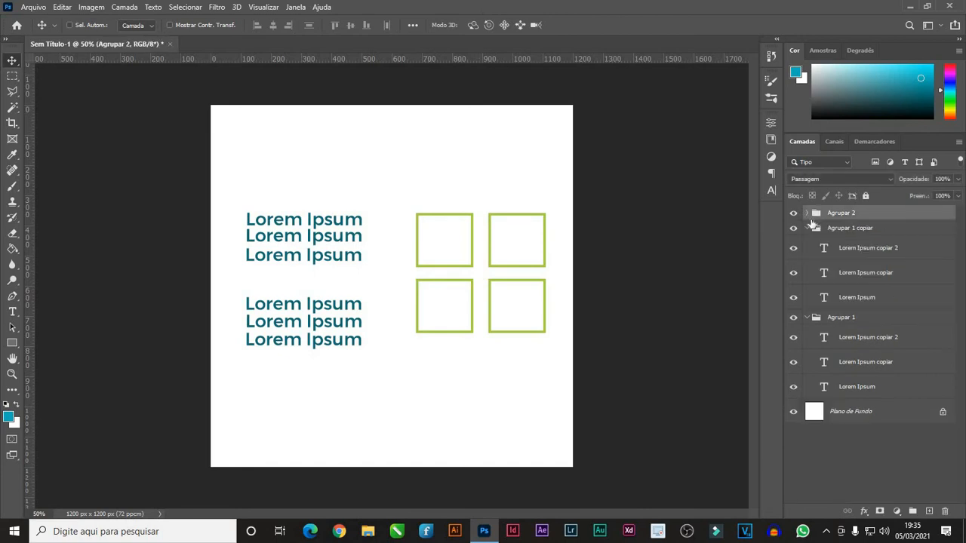
key(ctrl+t)
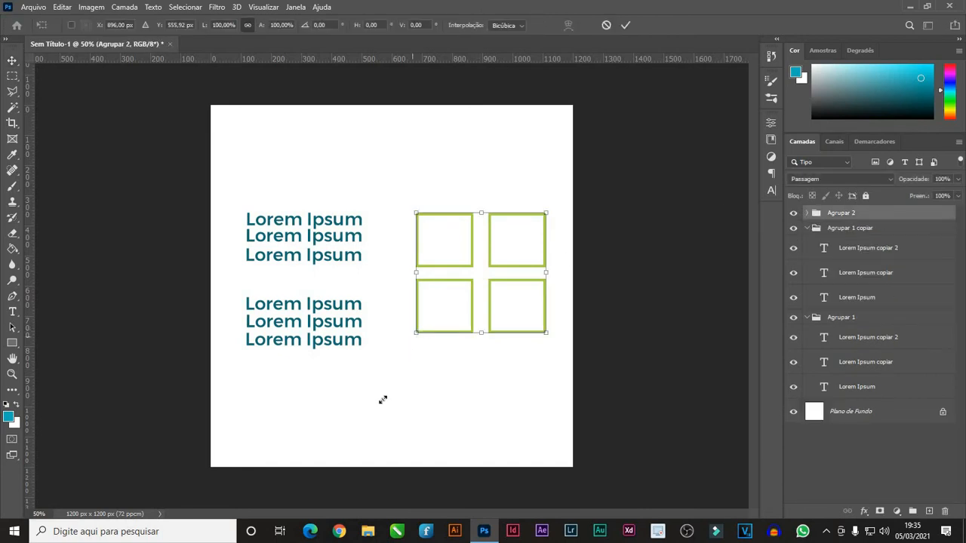
drag(383, 400, 377, 402)
mouse_move(503, 246)
mouse_down()
mouse_move(509, 186)
mouse_move(510, 274)
mouse_move(509, 256)
mouse_up()
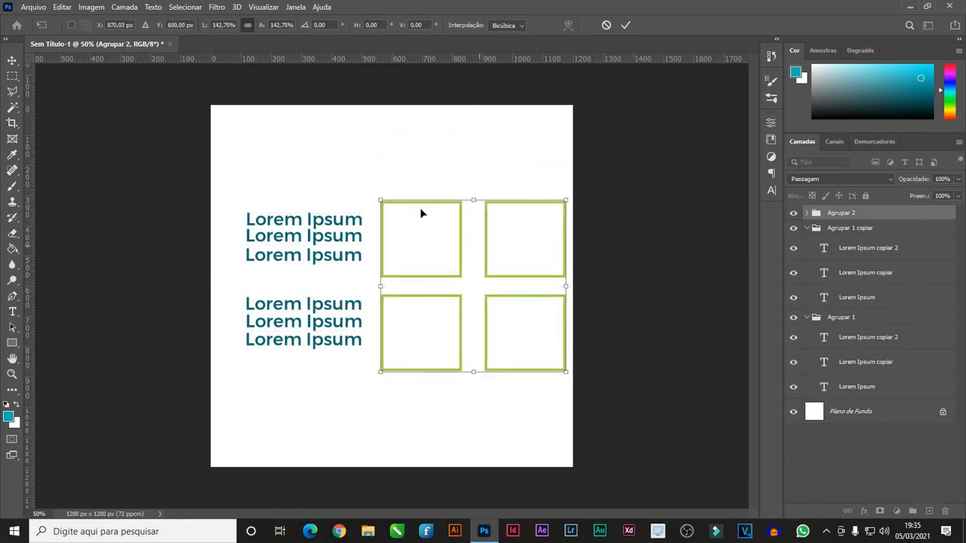
drag(380, 202, 377, 198)
key(Return)
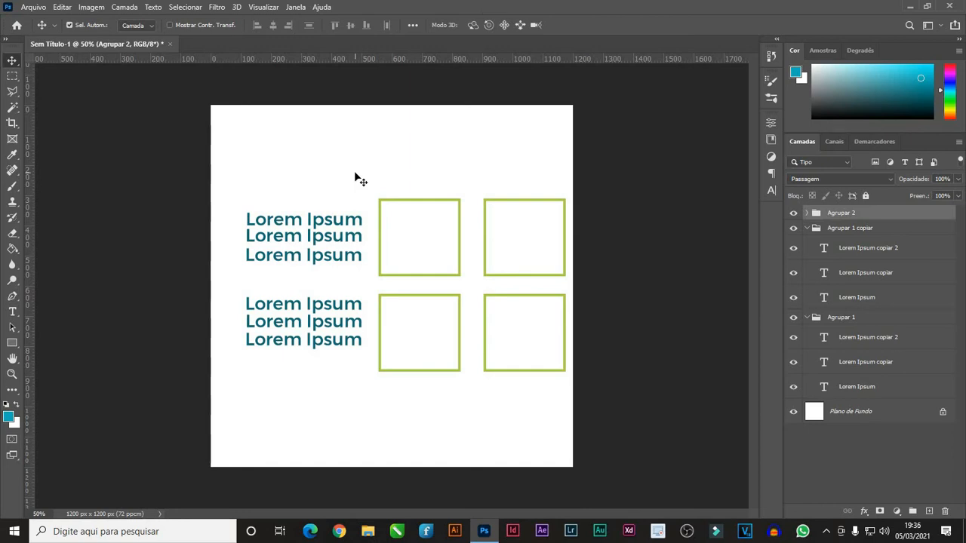
Switch to Chrome, maximize the window and search Google for "pratileira supermercado".
click(341, 525)
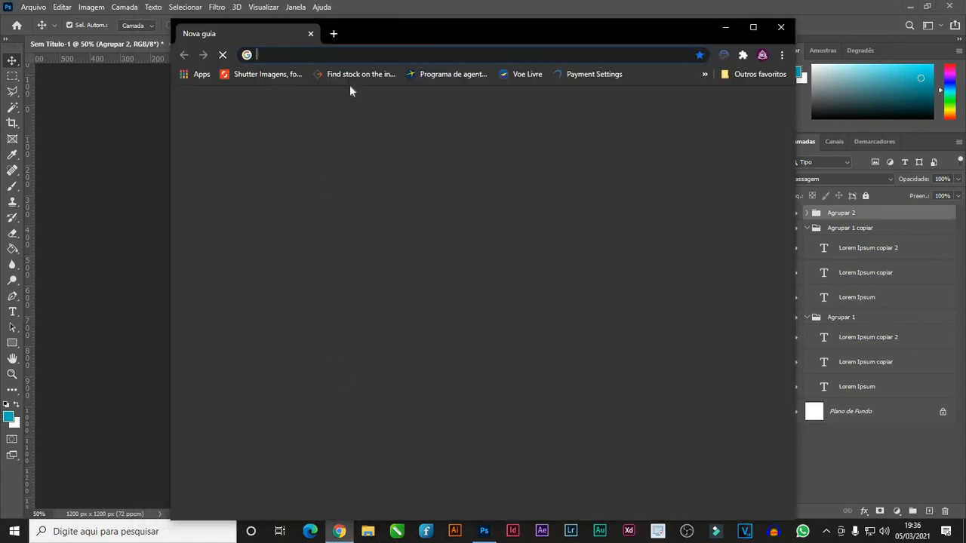
click(741, 25)
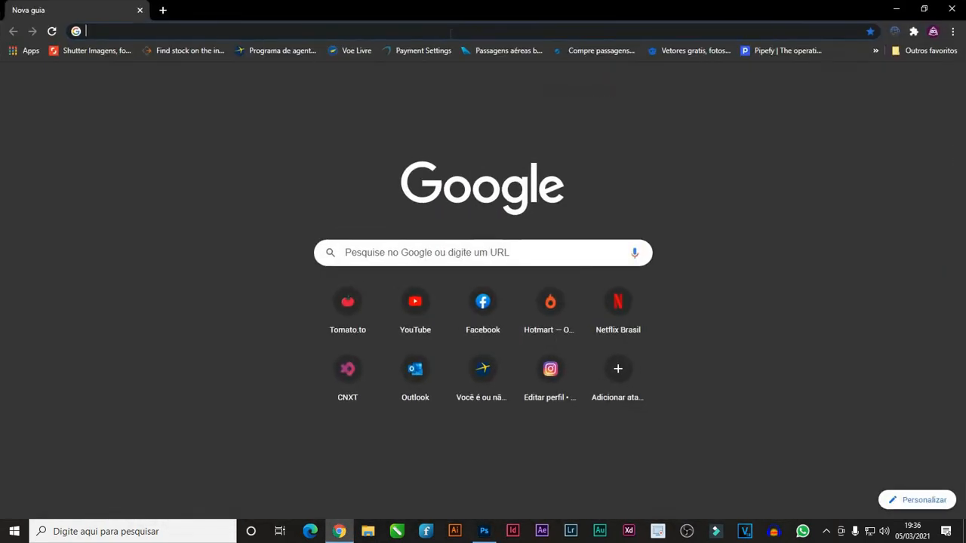
click(451, 34)
text(pra)
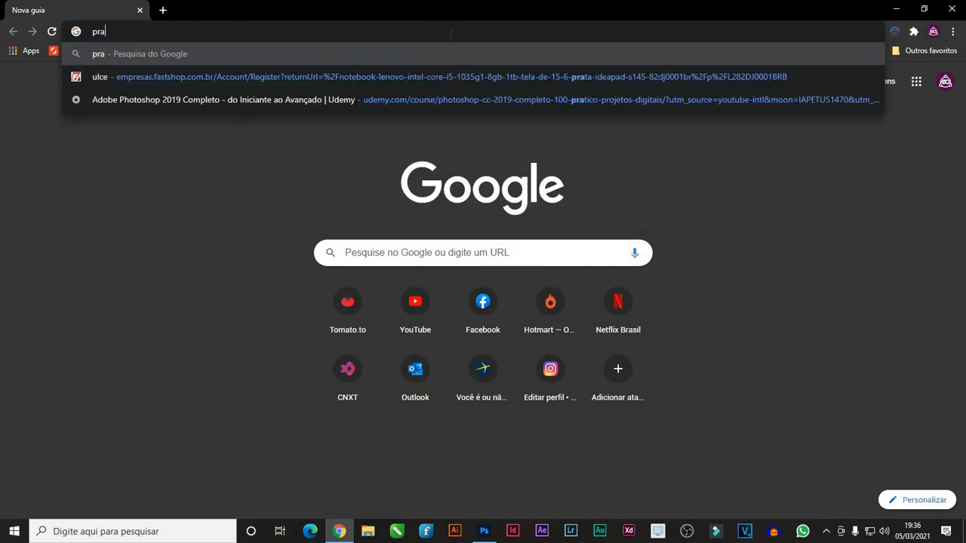
text(tileira su)
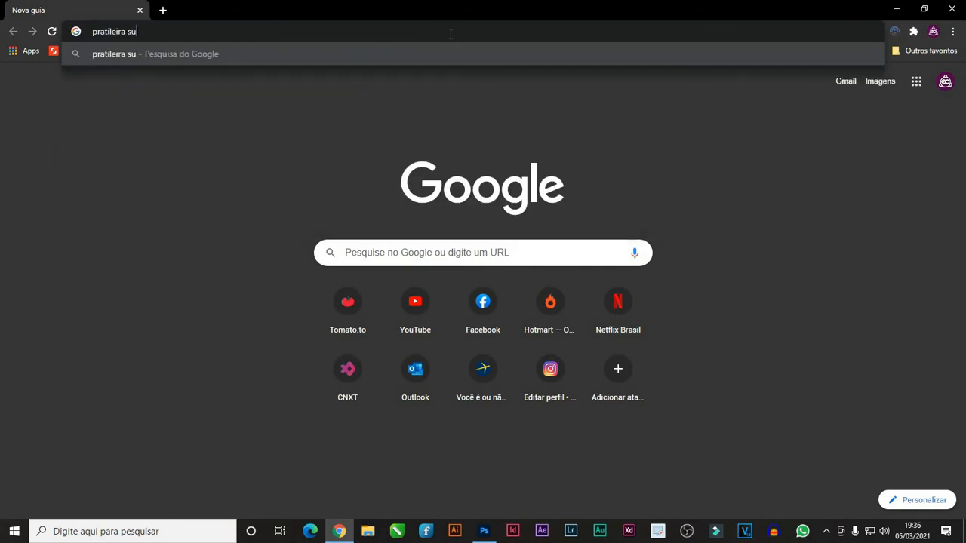
text(permercado)
key(Return)
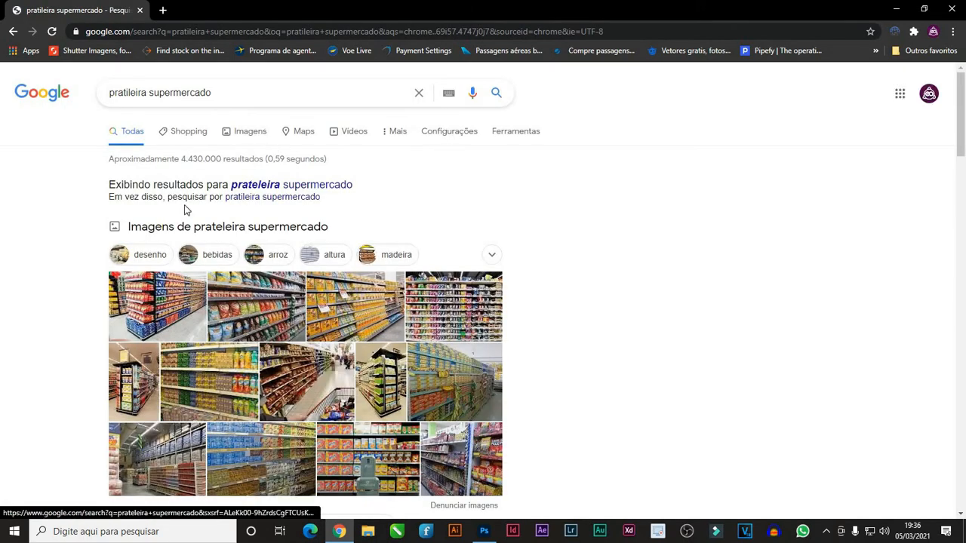
Show the image results and open the Dreamstime supermarket shelf photo on its own in a new tab.
click(185, 229)
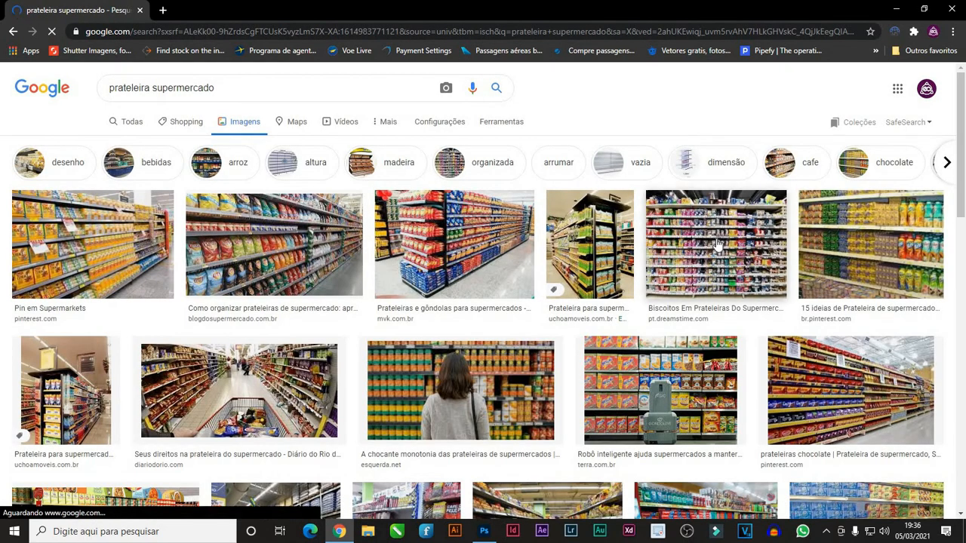
click(717, 245)
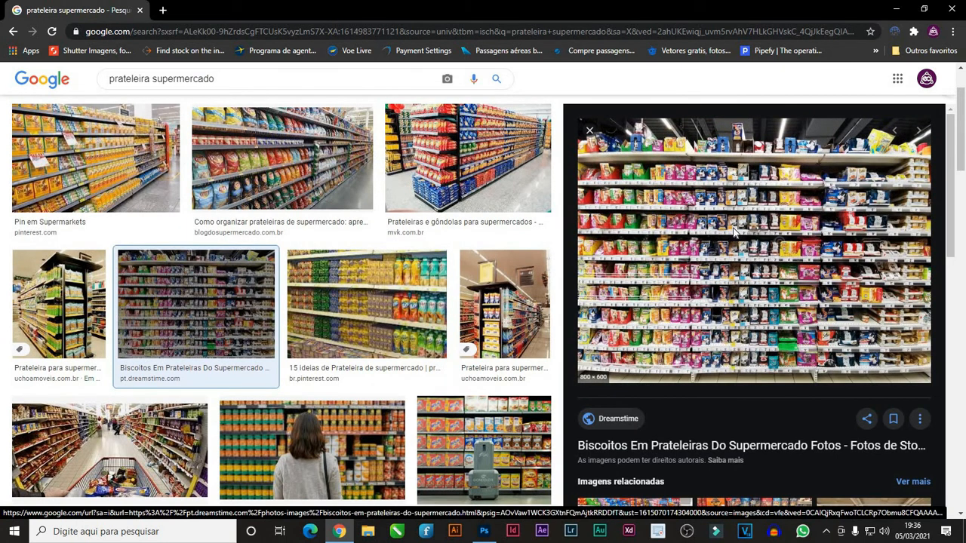
click(731, 236)
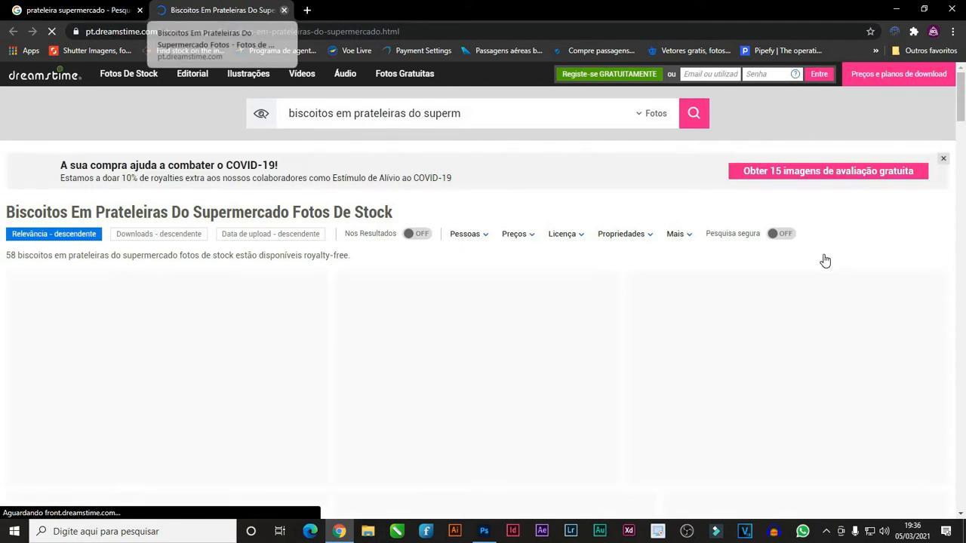
key(ctrl+w)
right_click(704, 216)
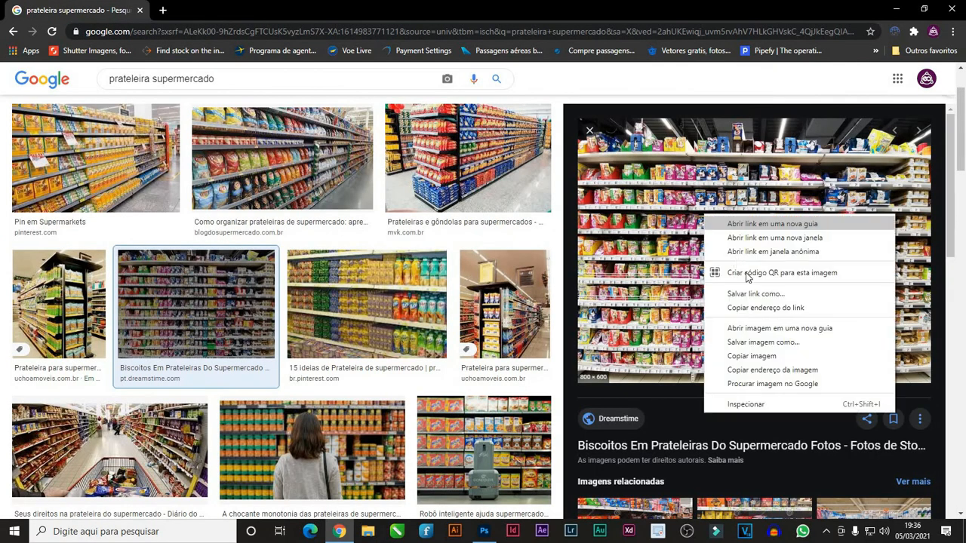
click(757, 330)
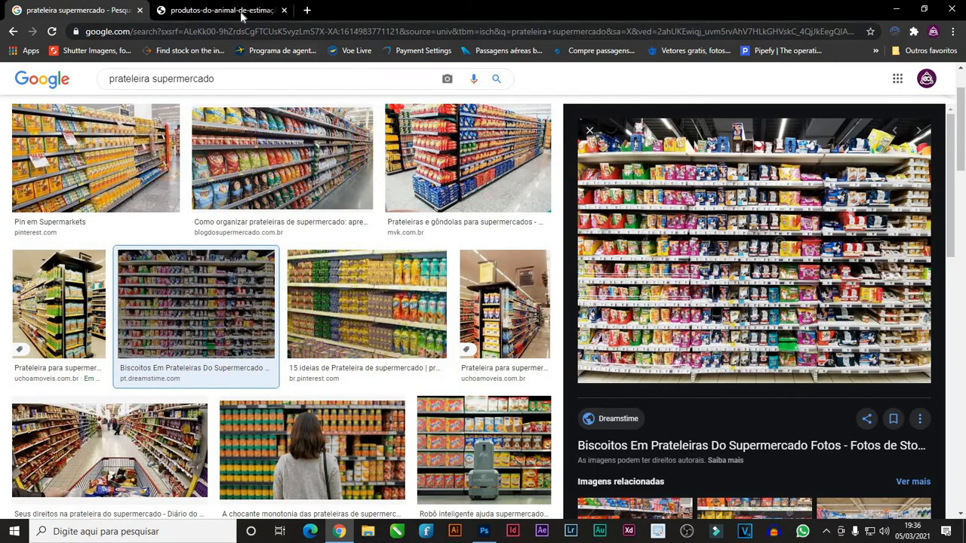
key(ctrl+Tab)
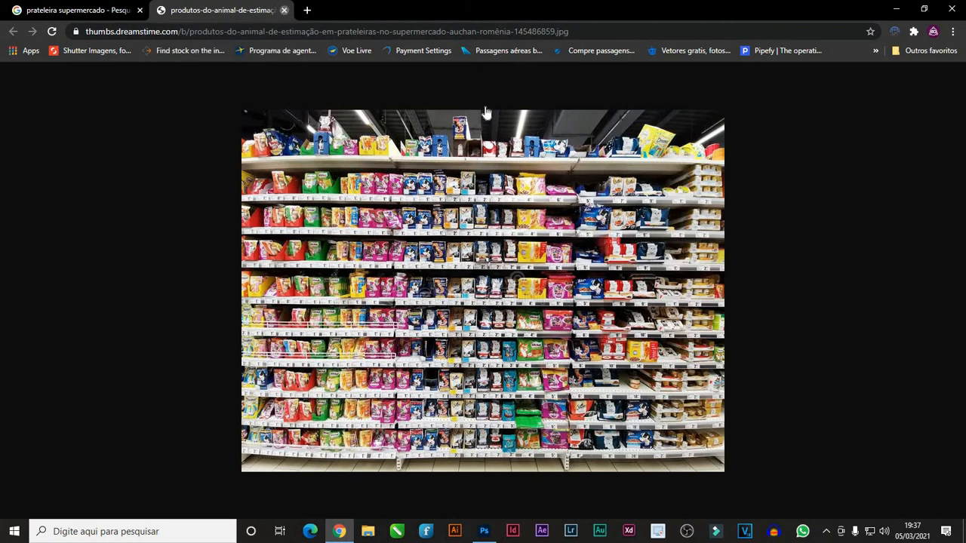
Close the photo's tab, browse further shelf images, and preview the Alibaba shelf display picture before dismissing it.
click(284, 11)
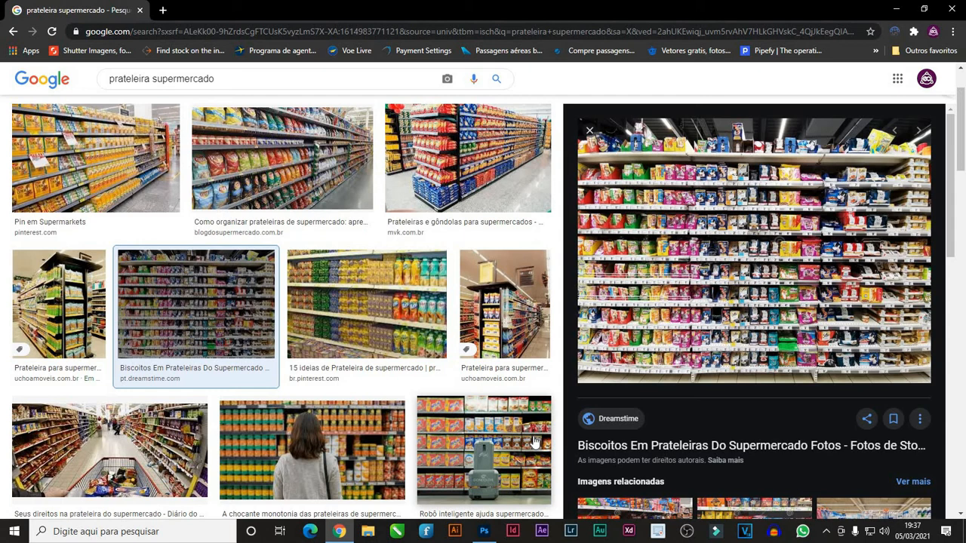
scroll(534, 441, down, 5)
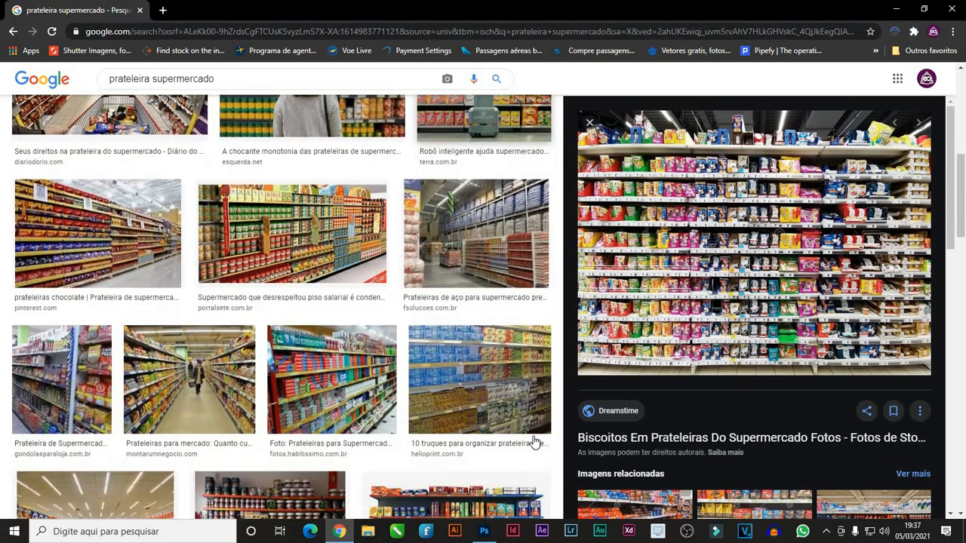
scroll(533, 442, down, 2)
click(475, 430)
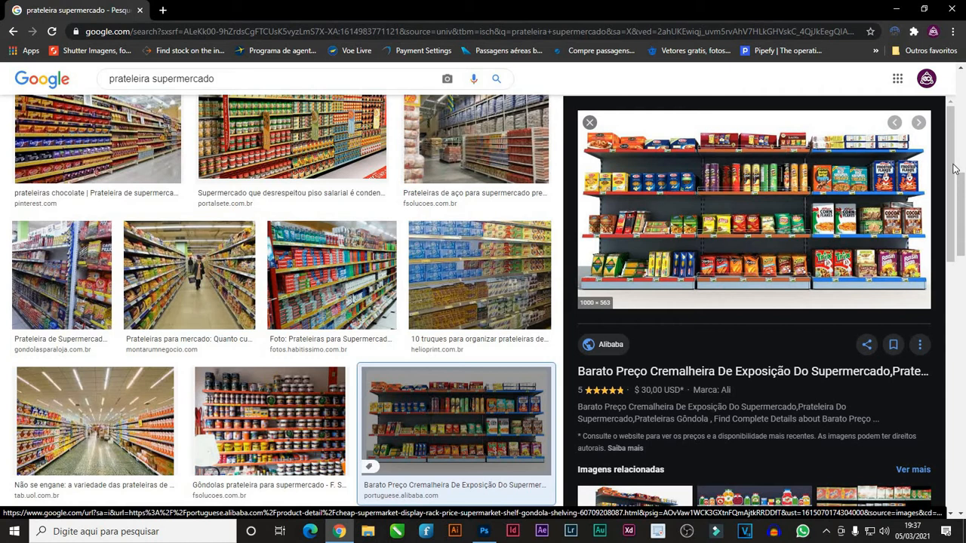
click(589, 122)
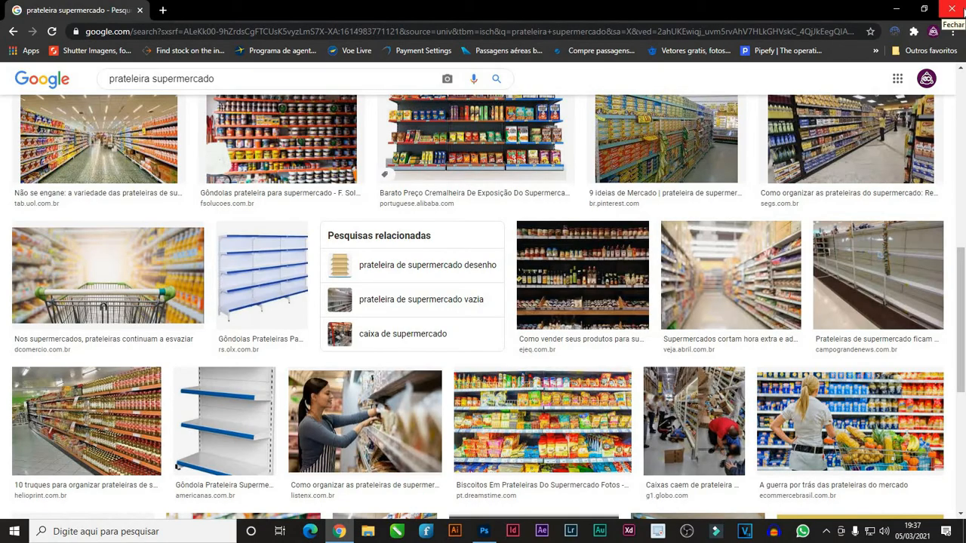
Switch back to Photoshop and delete all the text and rectangle layers from the canvas.
click(896, 8)
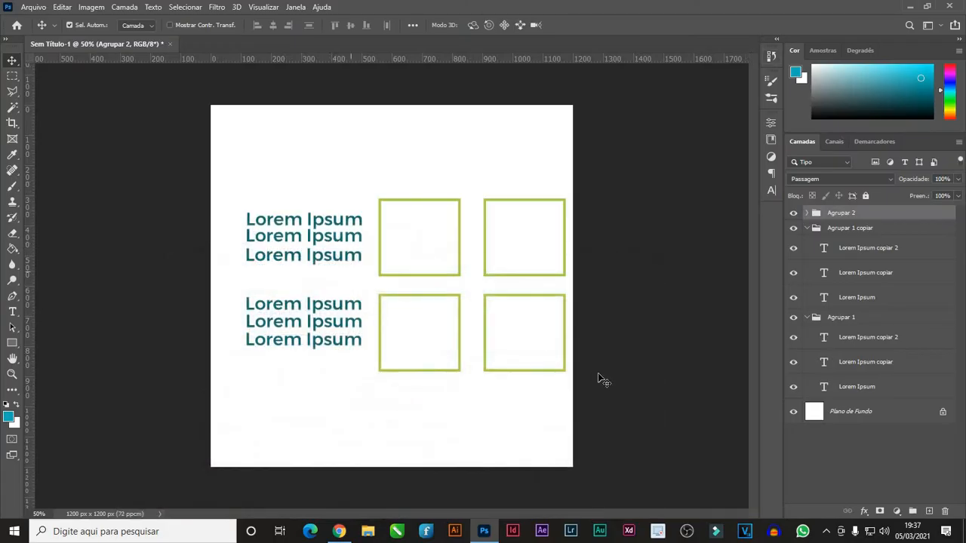
drag(574, 399, 212, 173)
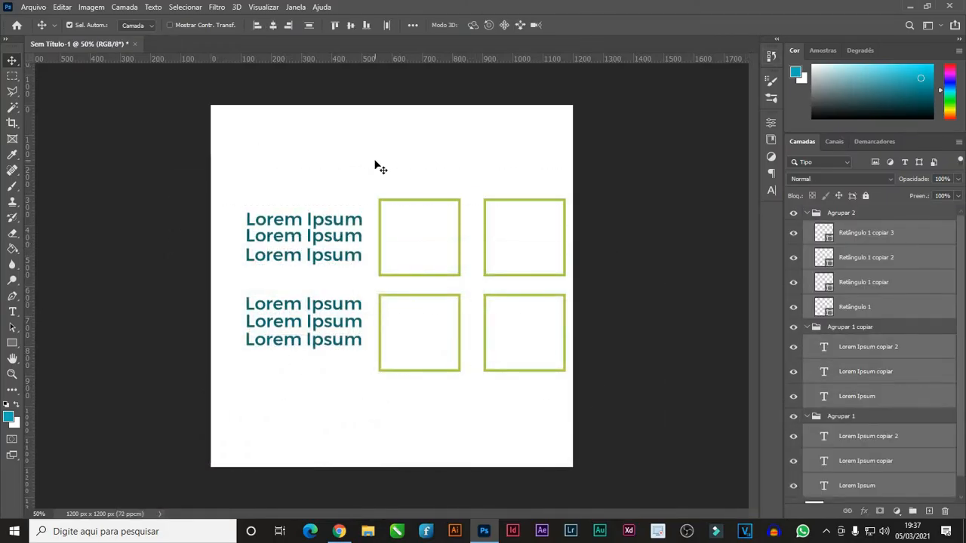
key(Delete)
Add a text layer in the upper middle of the canvas and clear its Lorem Ipsum placeholder text.
click(12, 312)
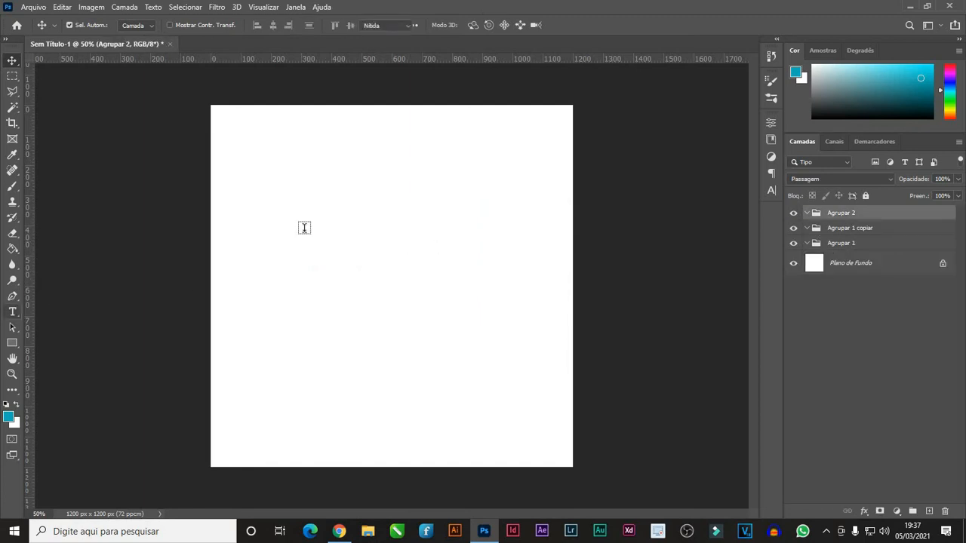
click(307, 224)
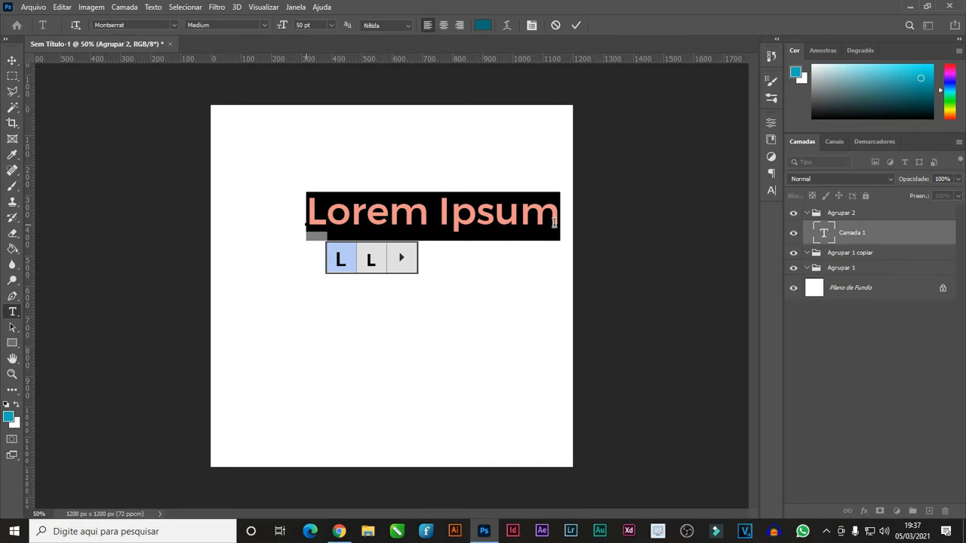
click(554, 219)
key(BackSpace)
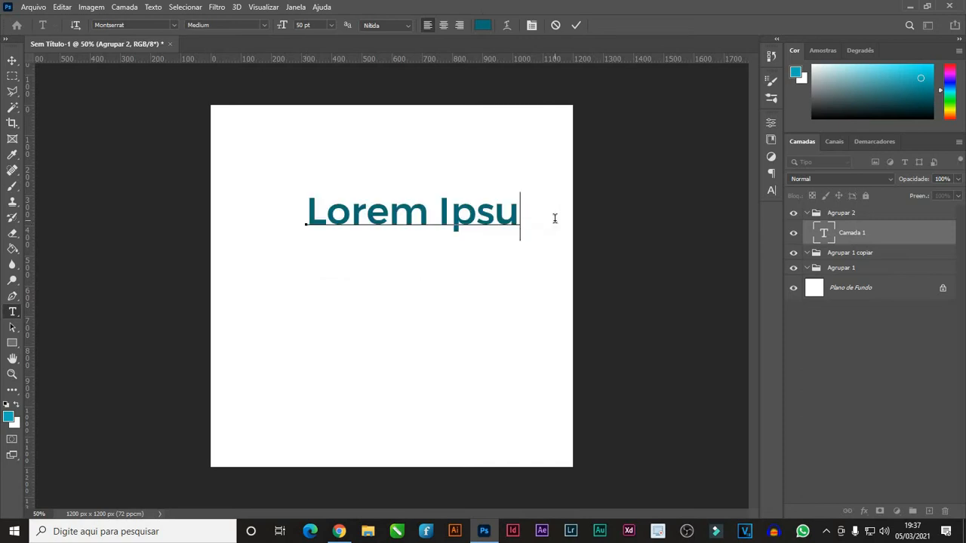
key(Left)
key(Left)
key(Left)
key(Left)
key(Left)
key(Left)
key(Left)
key(Left)
key(Left)
key(Left)
key(Delete)
key(Delete)
key(Delete)
key(Delete)
key(Delete)
key(Delete)
key(Delete)
key(Delete)
key(Delete)
key(Delete)
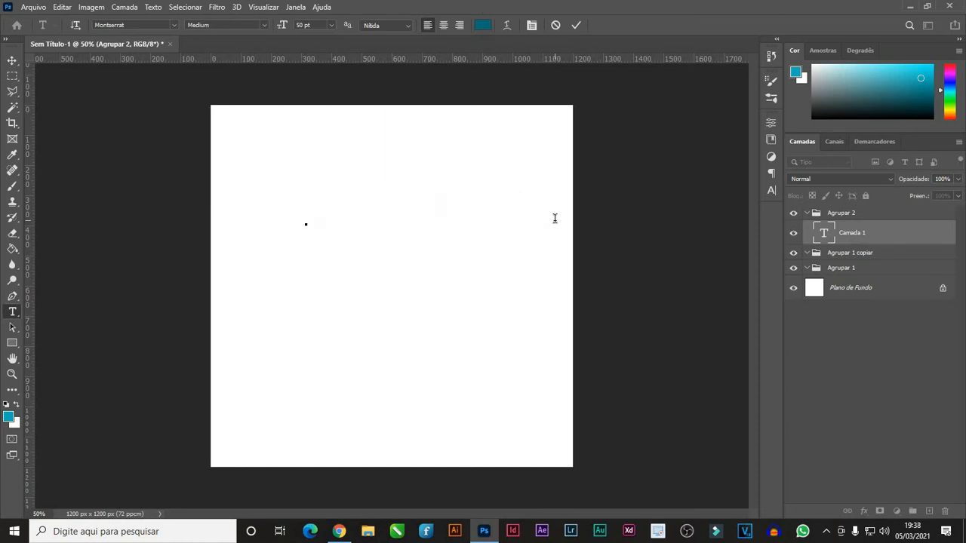
Enter "açuçar" as the content of the new text layer and commit it.
text(açicar)
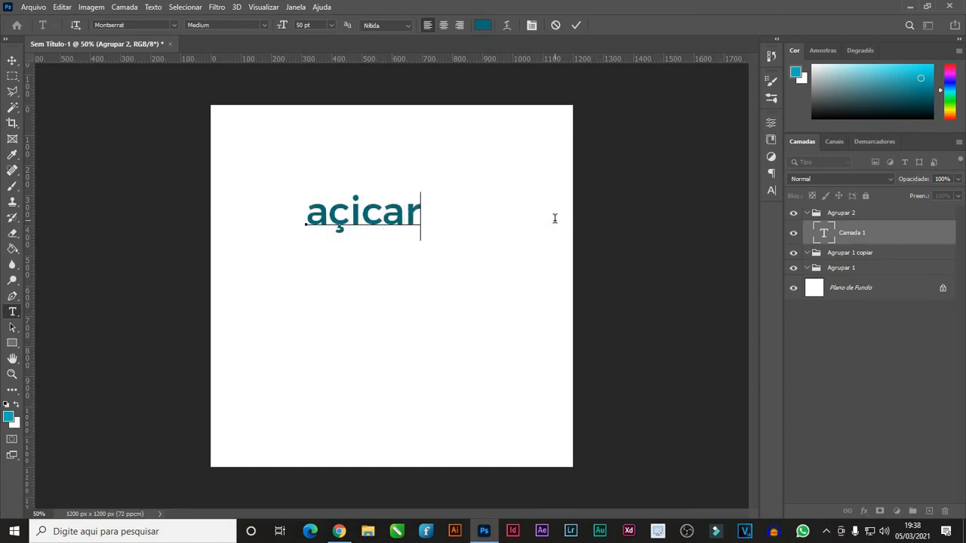
key(BackSpace)
key(BackSpace)
key(BackSpace)
key(BackSpace)
text(u)
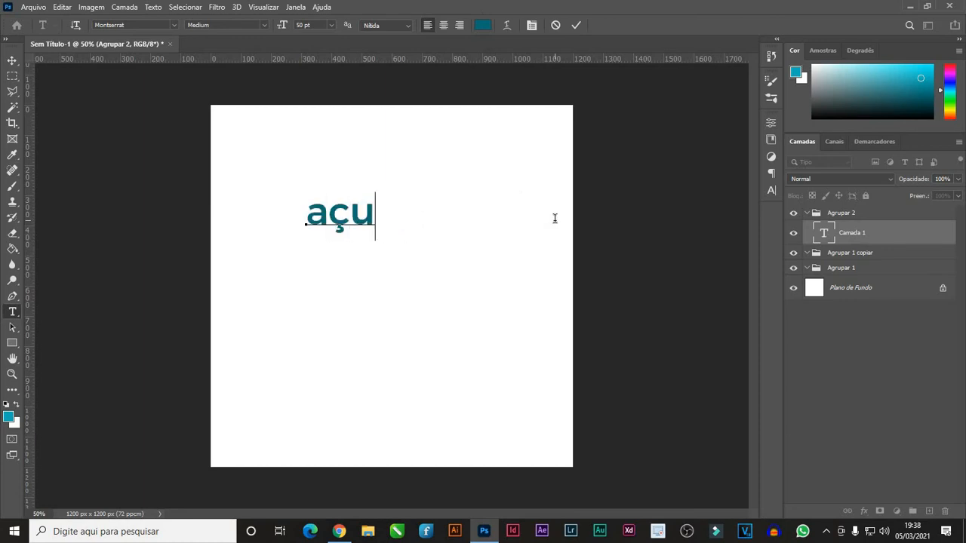
text(çar)
key(Return)
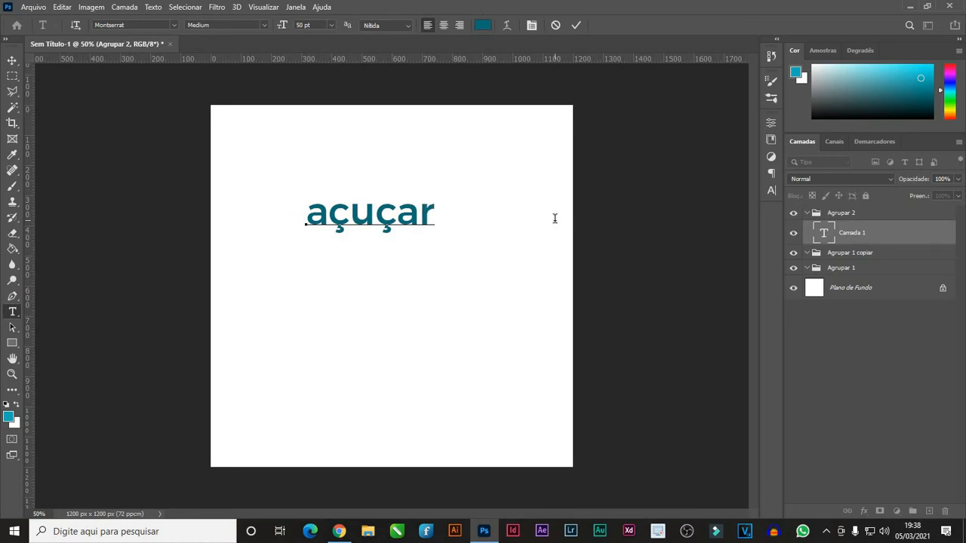
text(a)
key(BackSpace)
click(376, 176)
Duplicate the "açuçar" text directly below the original and change the copy's wording to "cafe".
key(v)
drag(371, 221, 436, 263)
key(t)
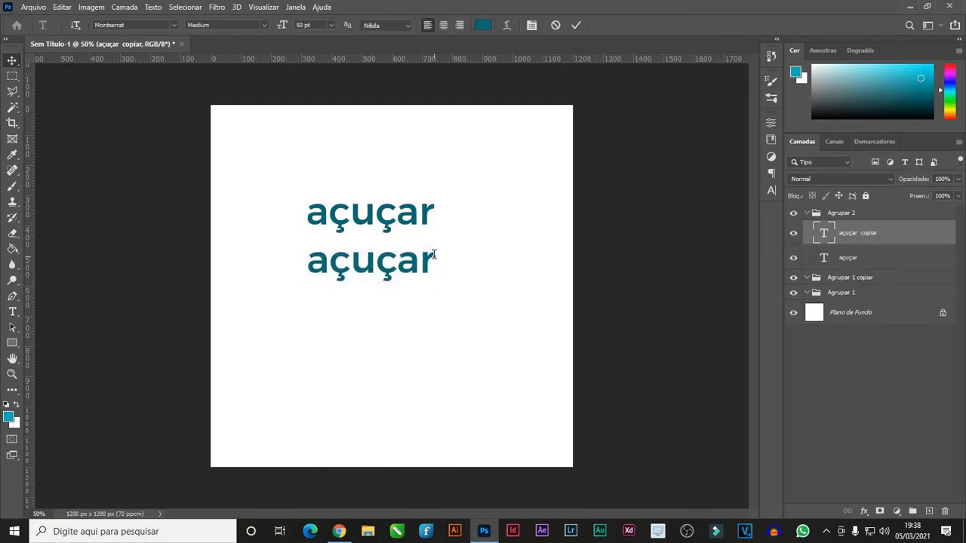
double_click(433, 256)
text(cafe)
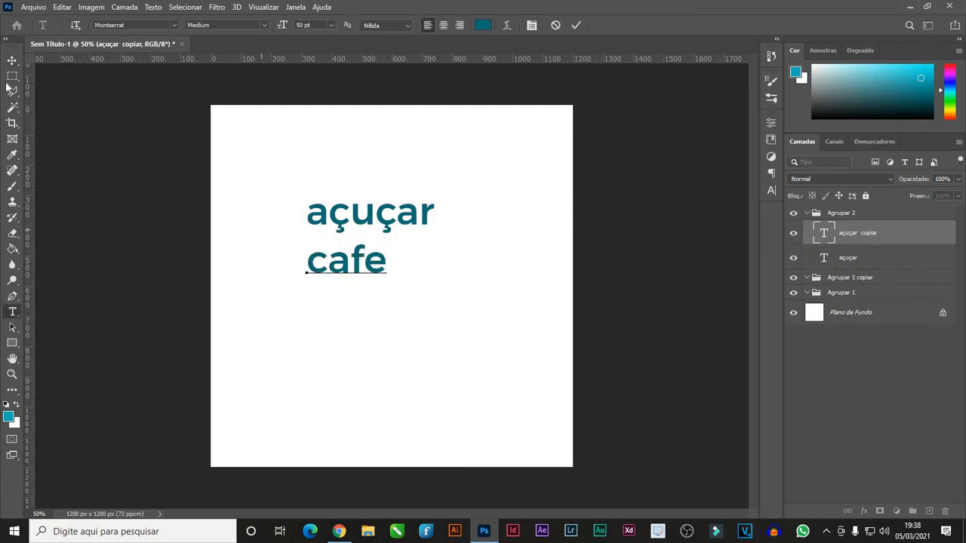
click(11, 61)
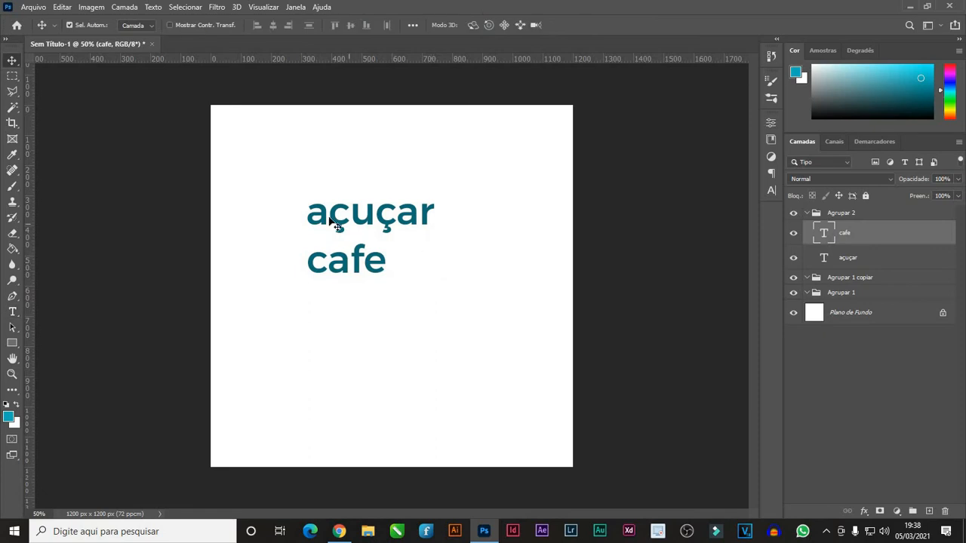
Move "açuçar" to the canvas's upper left and build a column of "cafe" beneath it with four extra copies.
drag(335, 219, 274, 183)
drag(326, 260, 301, 284)
drag(270, 321, 272, 407)
drag(269, 366, 270, 367)
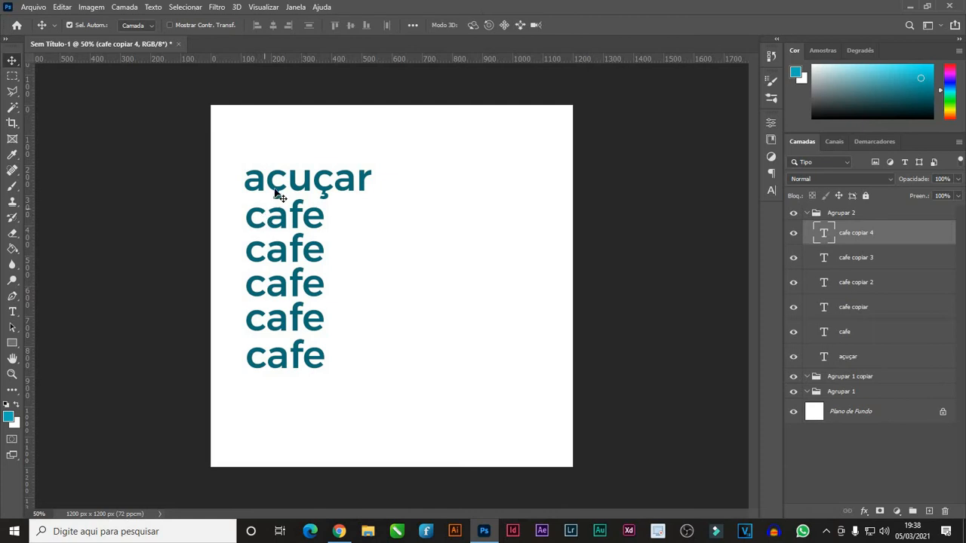
Move the lowest "cafe" copy beside "açuçar", reword it as "higiene" and shift it fully inside the canvas.
drag(280, 192, 410, 221)
drag(411, 384, 519, 180)
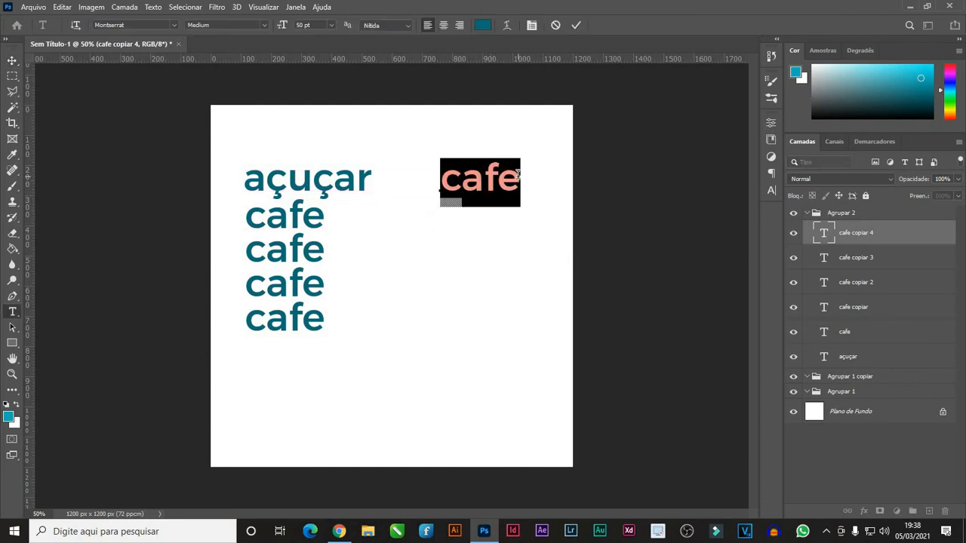
text(higiene)
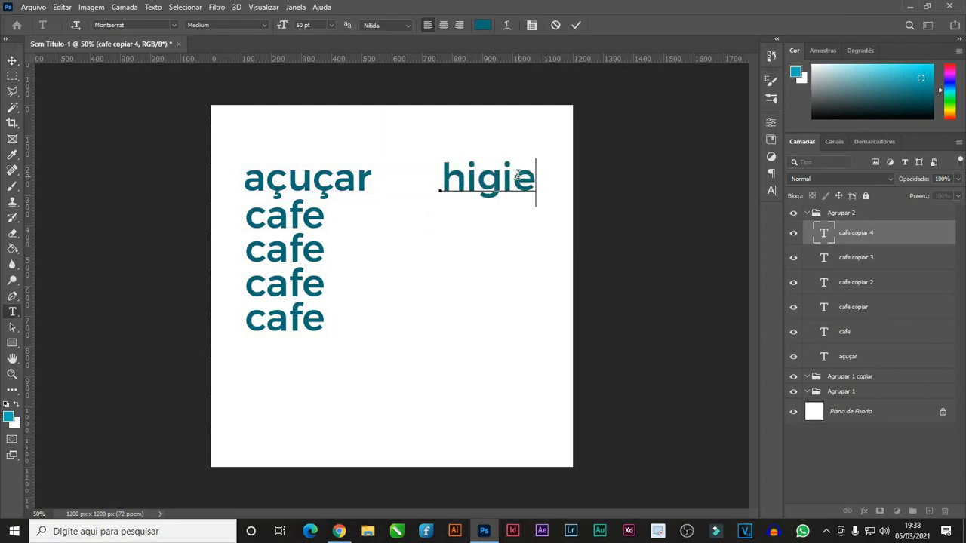
click(12, 60)
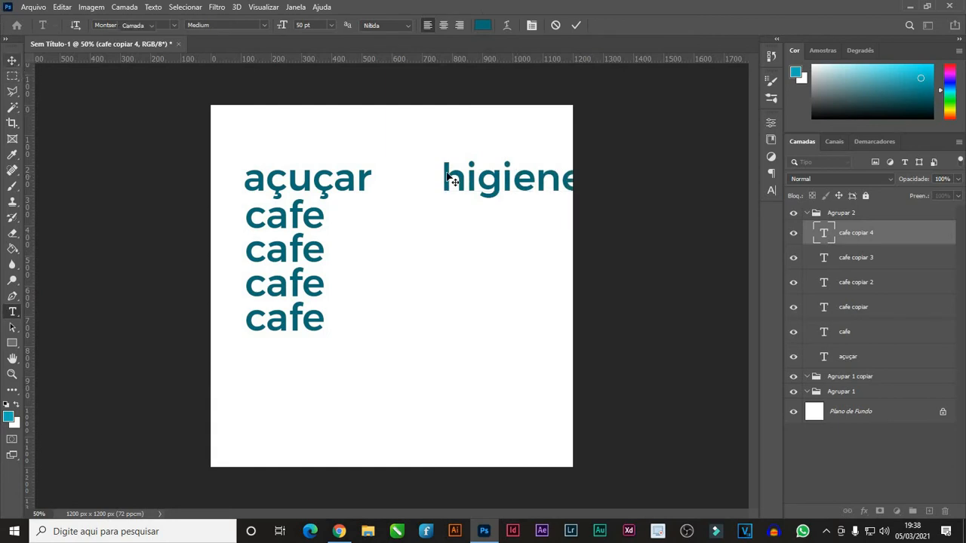
drag(445, 179, 421, 179)
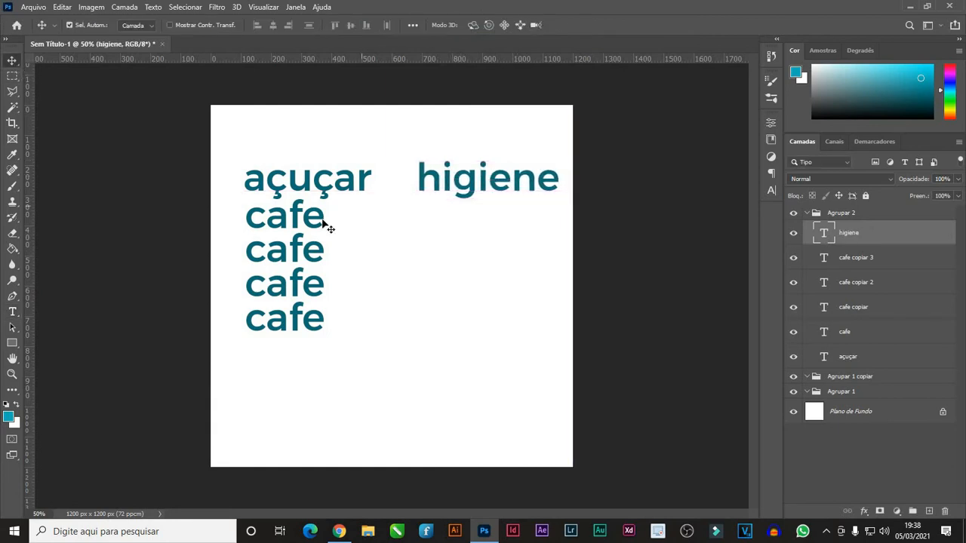
Duplicate "higiene" below itself, reword the copy as "papel" and place it close under the heading.
drag(310, 224, 307, 270)
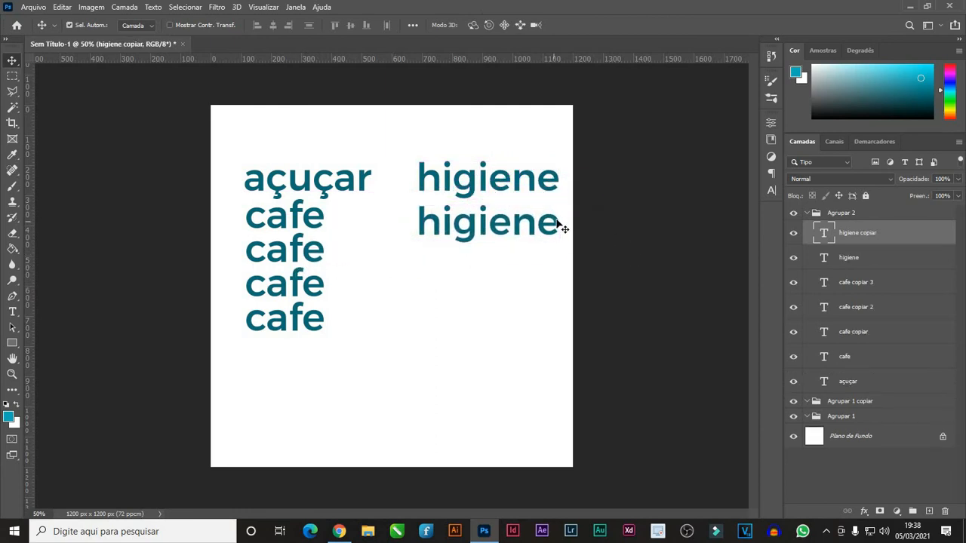
double_click(558, 219)
text(pa)
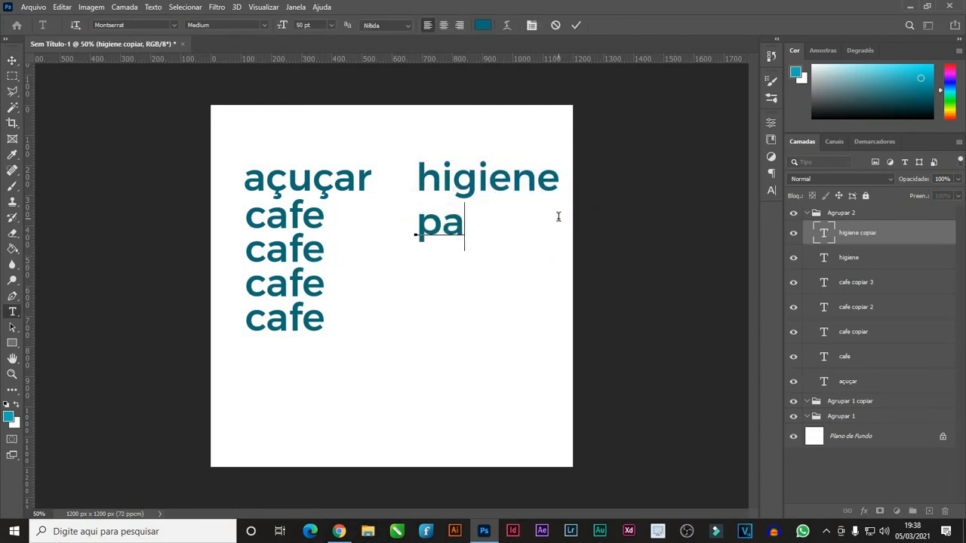
text(pekl)
key(BackSpace)
key(BackSpace)
text(pekl)
key(BackSpace)
key(BackSpace)
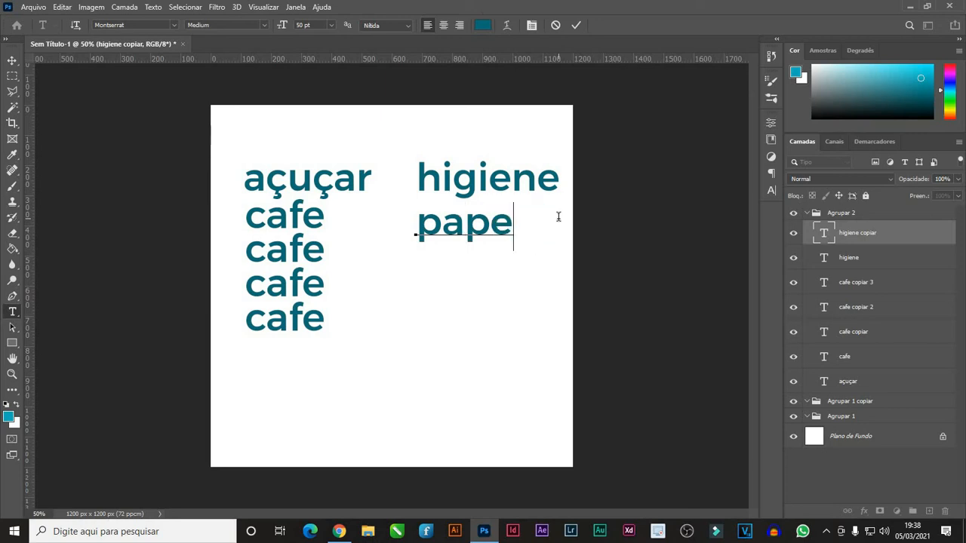
text(l)
click(11, 61)
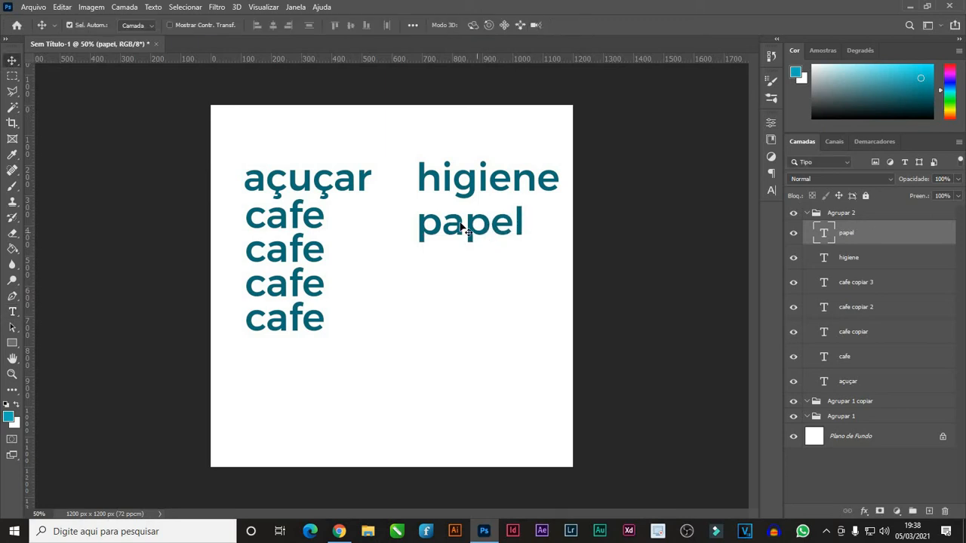
drag(461, 226, 543, 207)
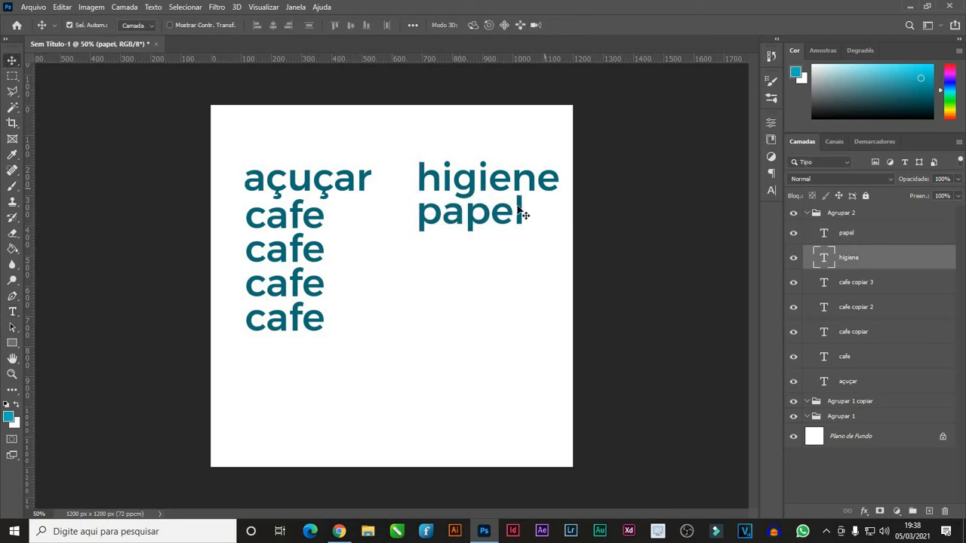
Give "papel" a lighter Montserrat weight and duplicate it twice down the column under "higiene".
click(770, 190)
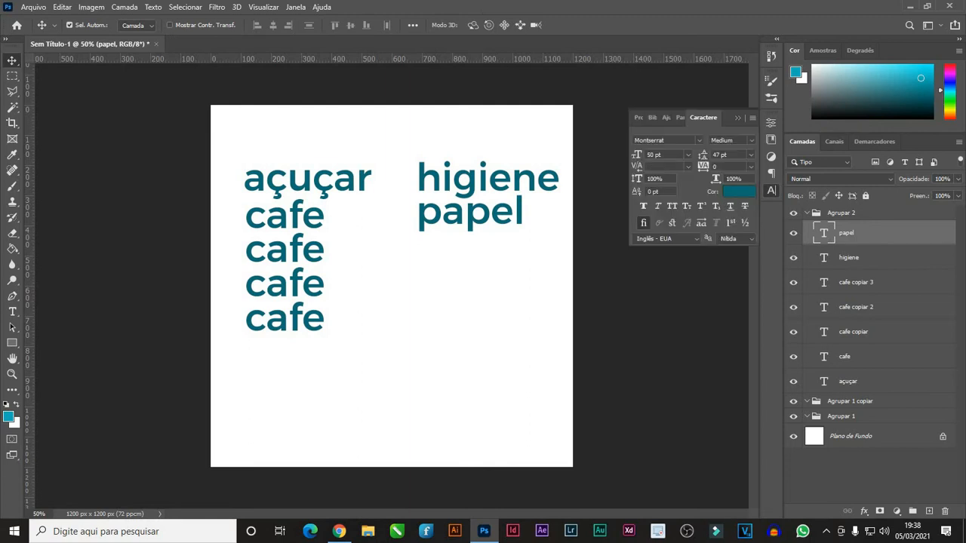
click(750, 142)
click(736, 193)
click(528, 210)
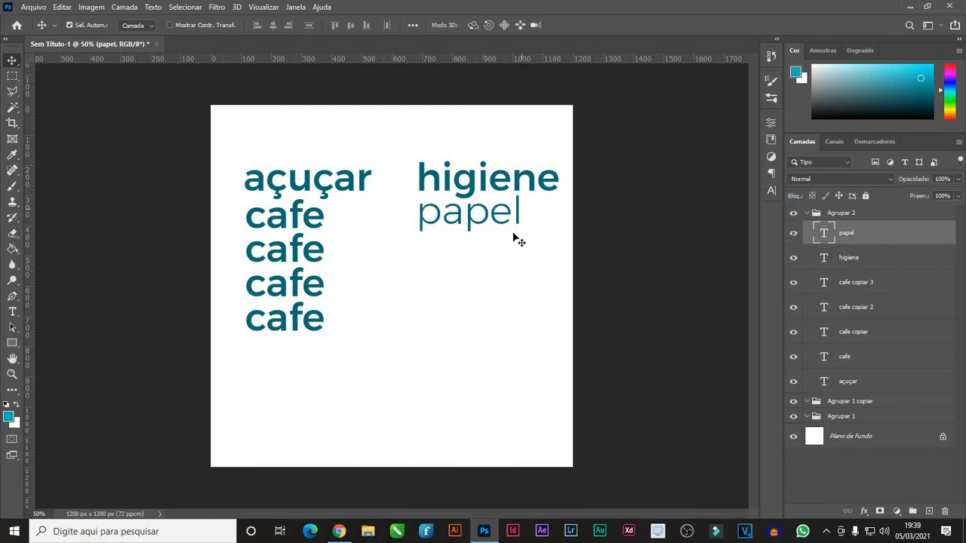
mouse_move(516, 243)
mouse_down()
mouse_move(520, 223)
mouse_move(522, 242)
mouse_up()
drag(477, 185, 481, 216)
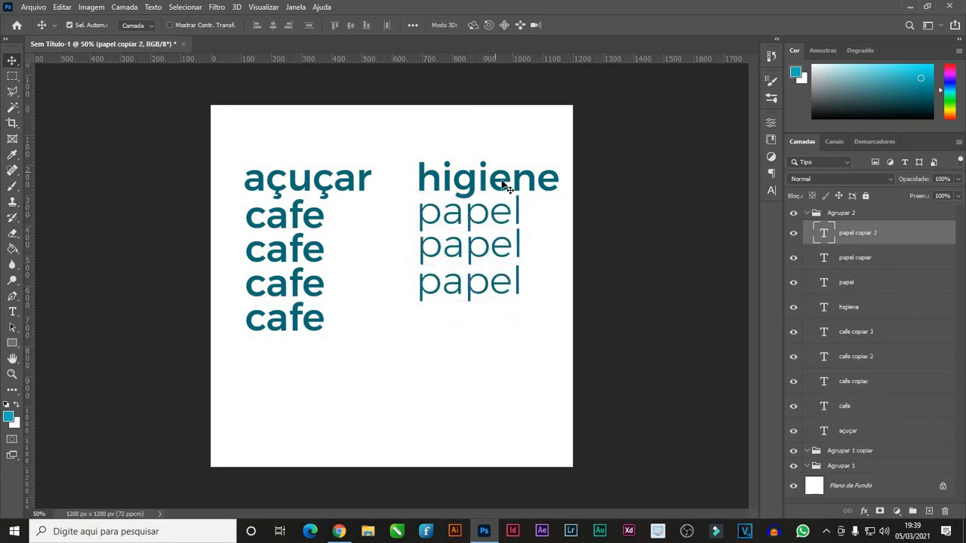
Create a "geral" heading below the "papel" lines from a copy of "higiene", and move the lowest "papel" beneath it.
ctrl+click(510, 185)
drag(510, 184, 504, 338)
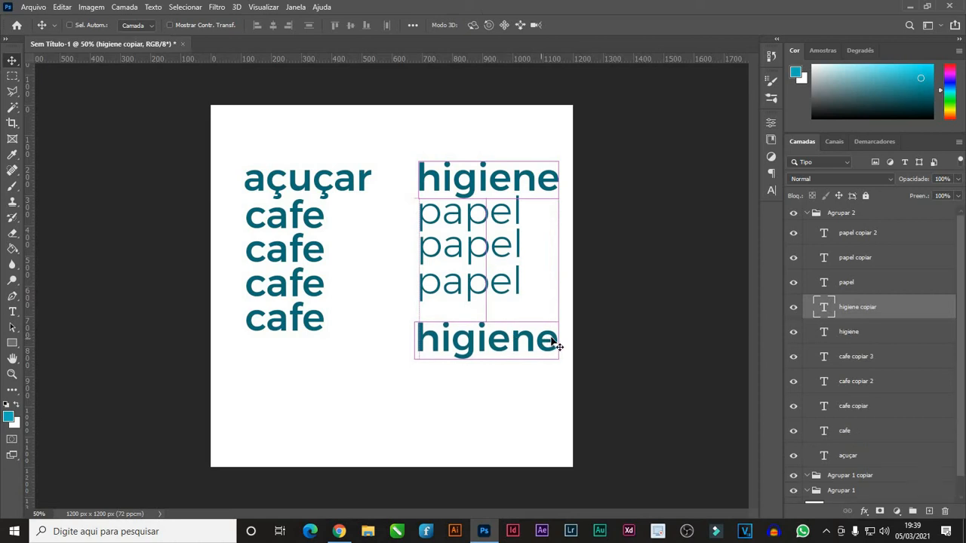
double_click(551, 331)
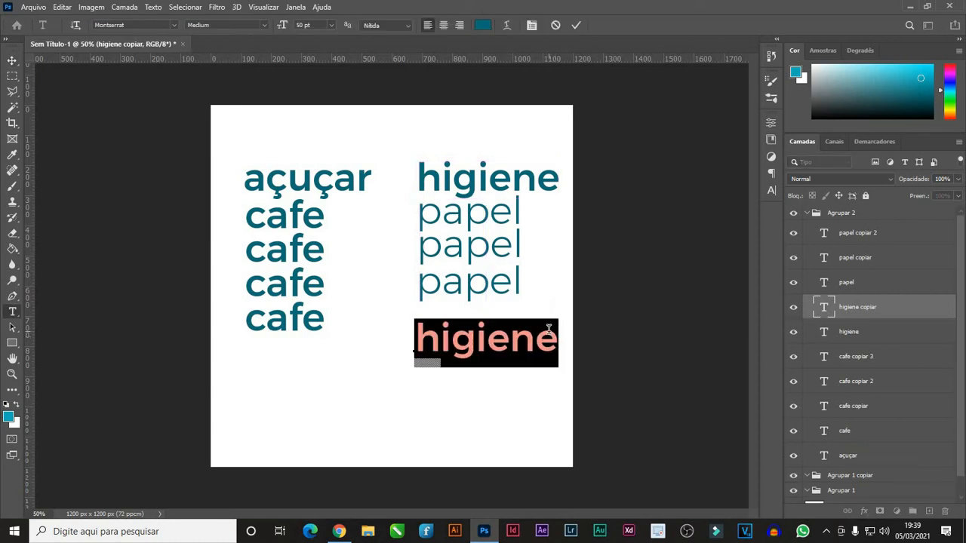
text(geral)
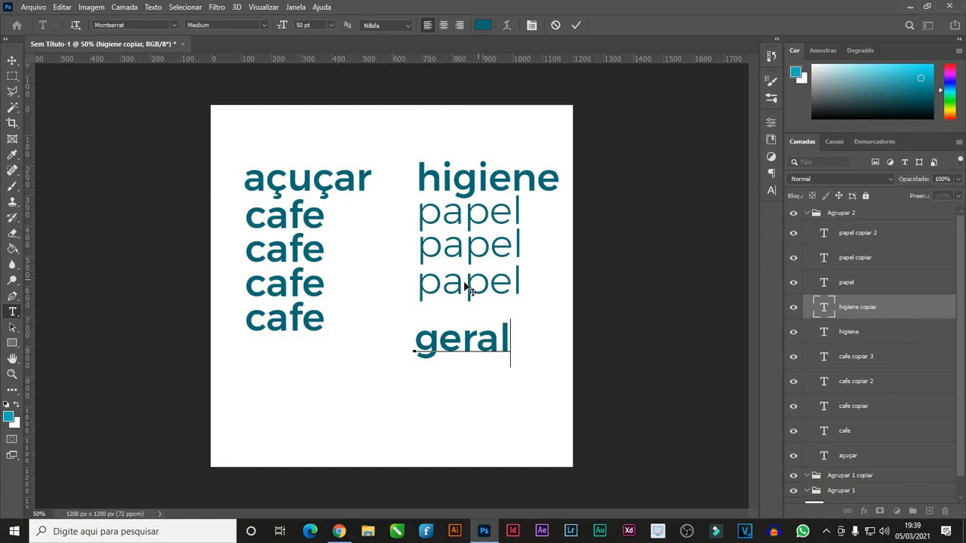
click(10, 58)
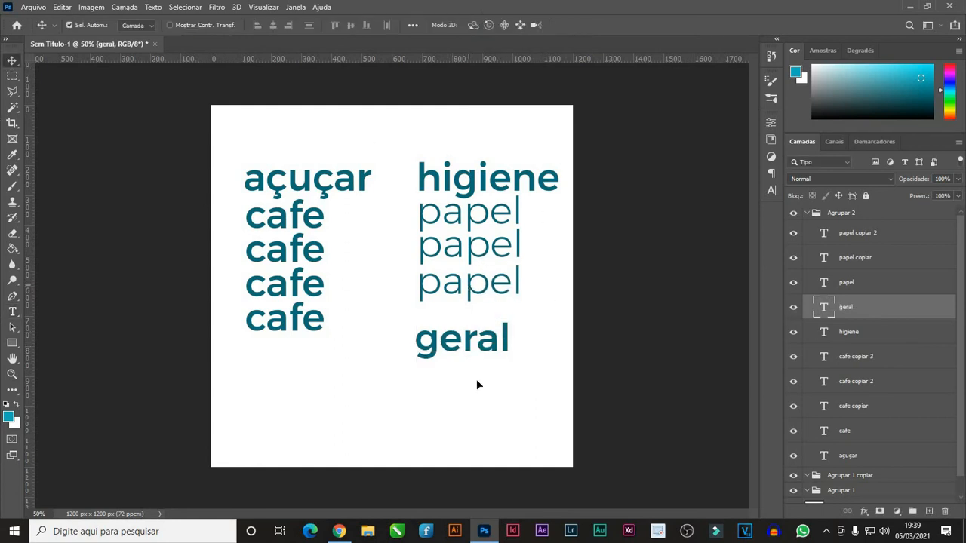
drag(466, 283, 468, 382)
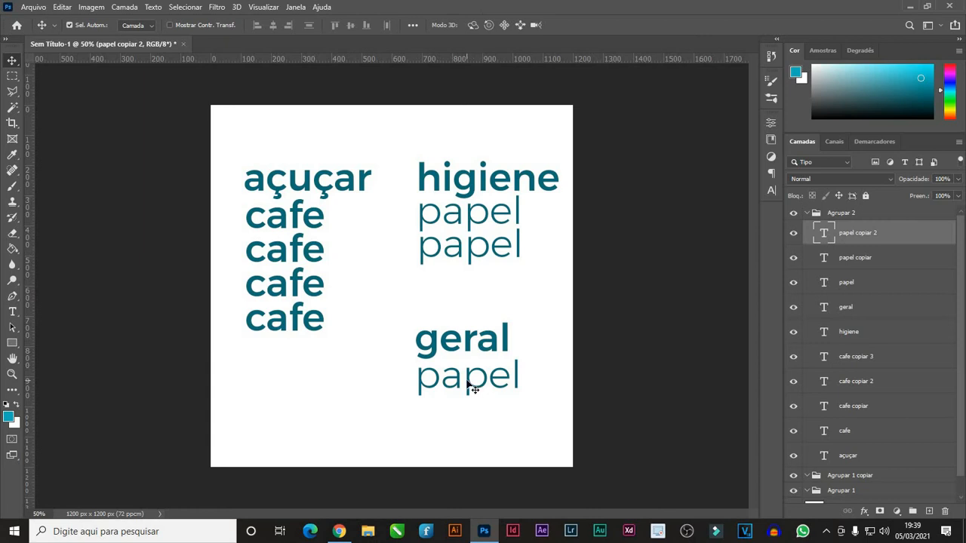
Delete the "papel" lines and the "geral", "higiene" and "açuçar" headings from the canvas.
key(Delete)
click(469, 349)
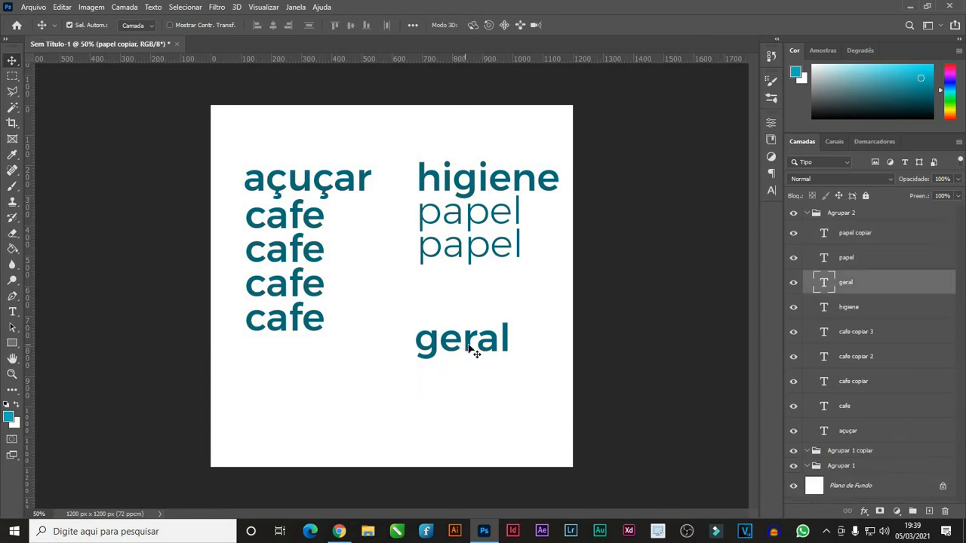
key(Delete)
click(458, 249)
key(Delete)
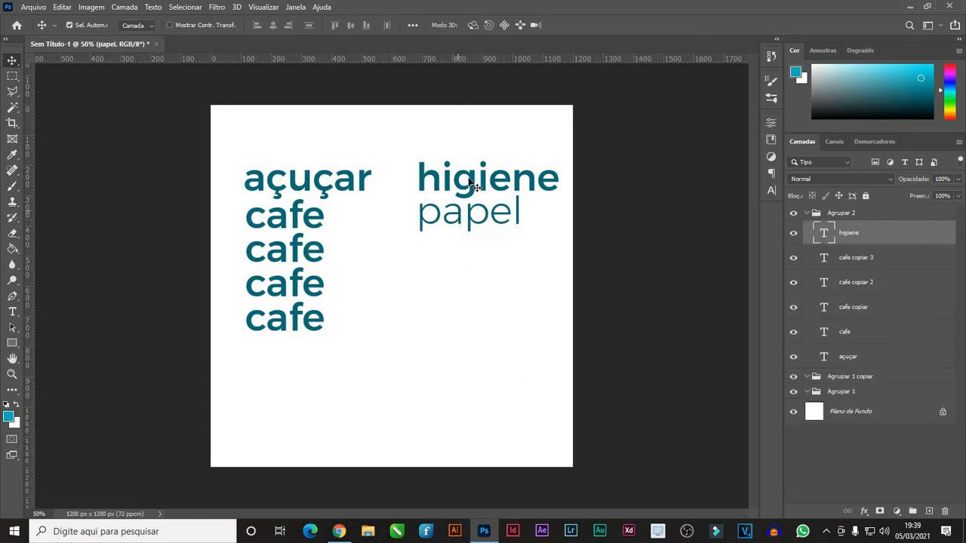
key(Delete)
click(366, 183)
key(Delete)
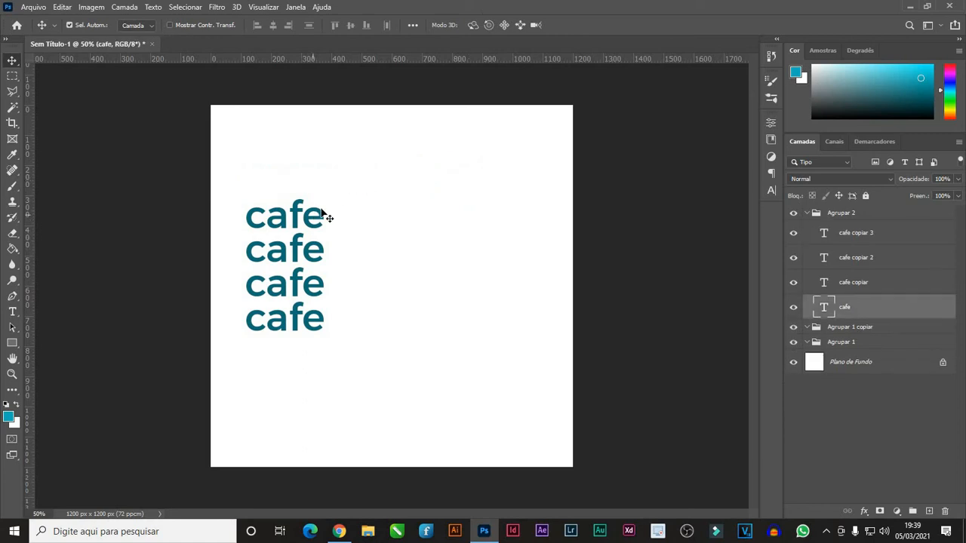
Delete the four remaining "cafe" text lines so the canvas is empty.
key(Delete)
key(Delete)
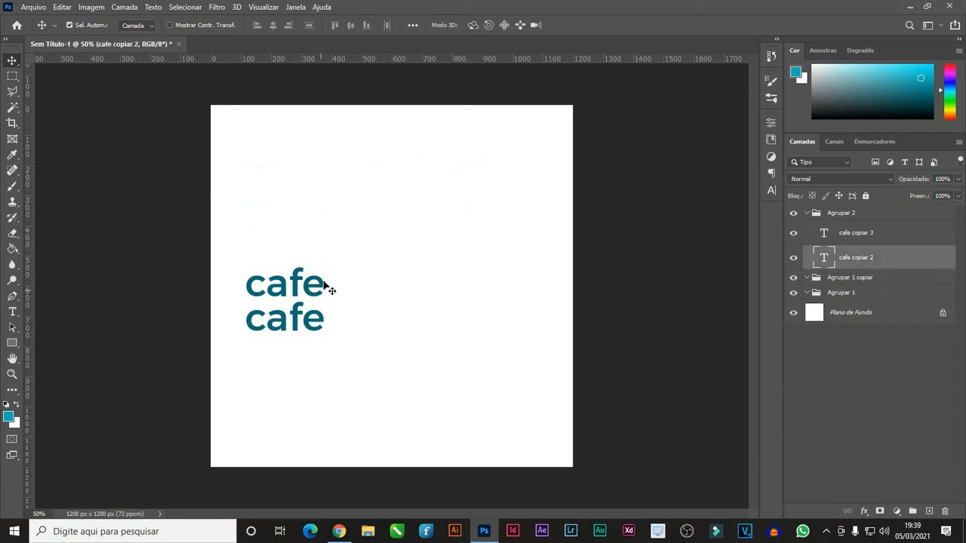
click(323, 319)
key(Delete)
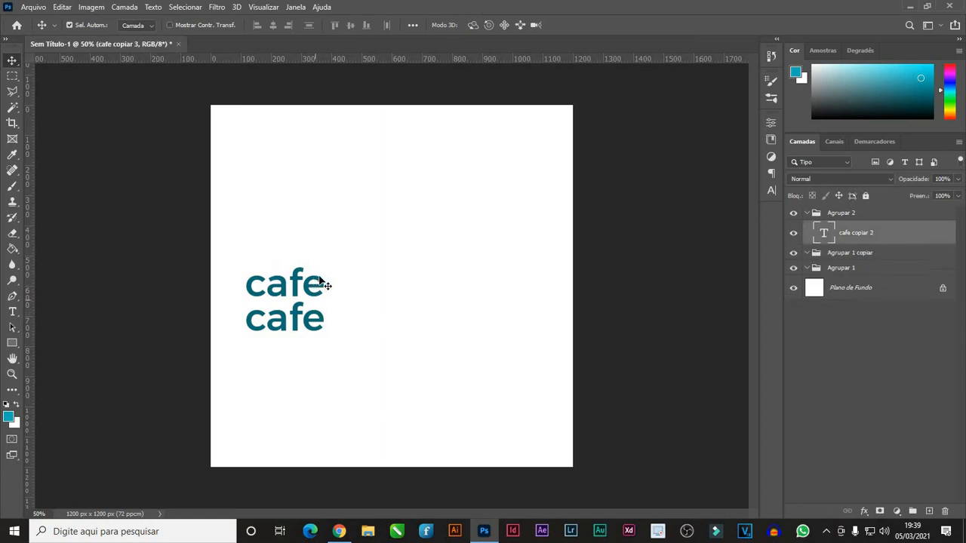
key(Delete)
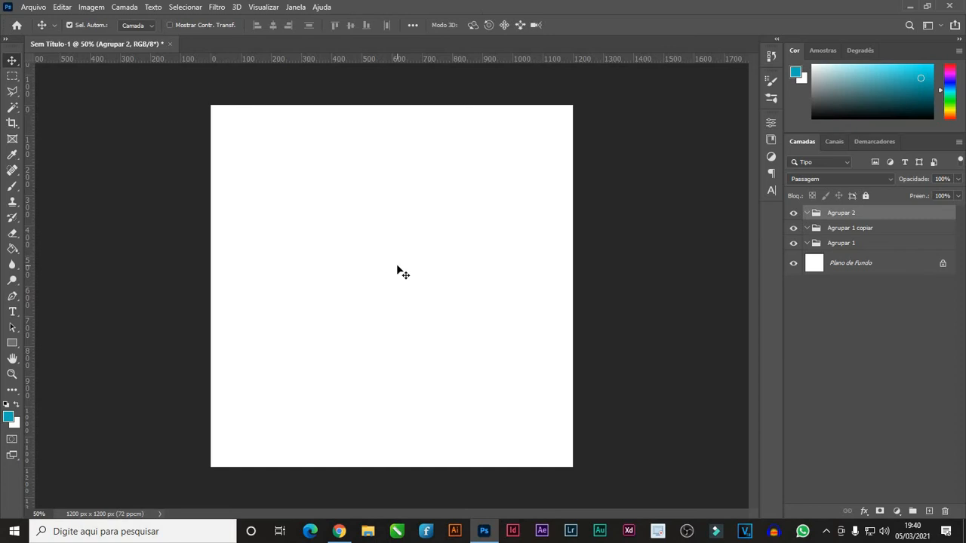
Return through the document history to the Ferramenta Retângulo state, where the first square is created.
click(771, 57)
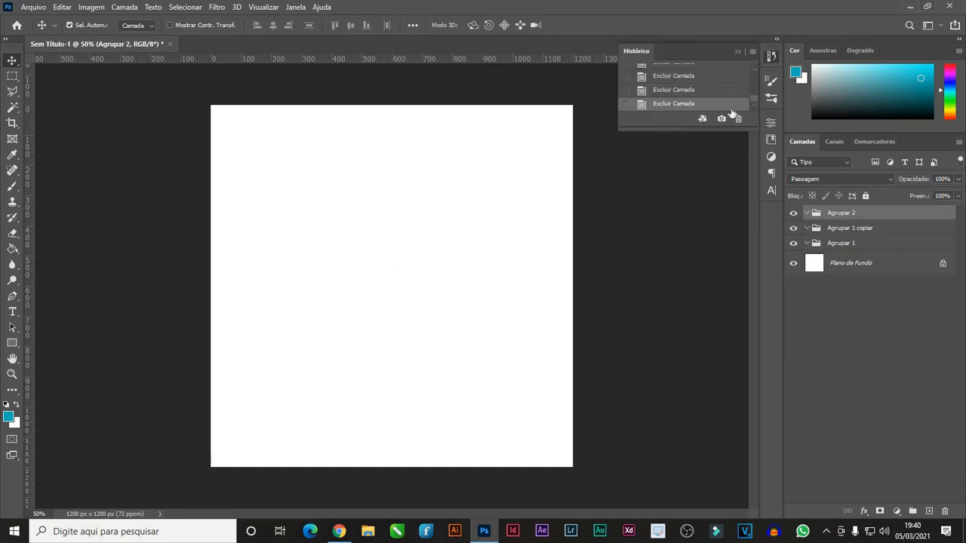
drag(754, 101, 753, 64)
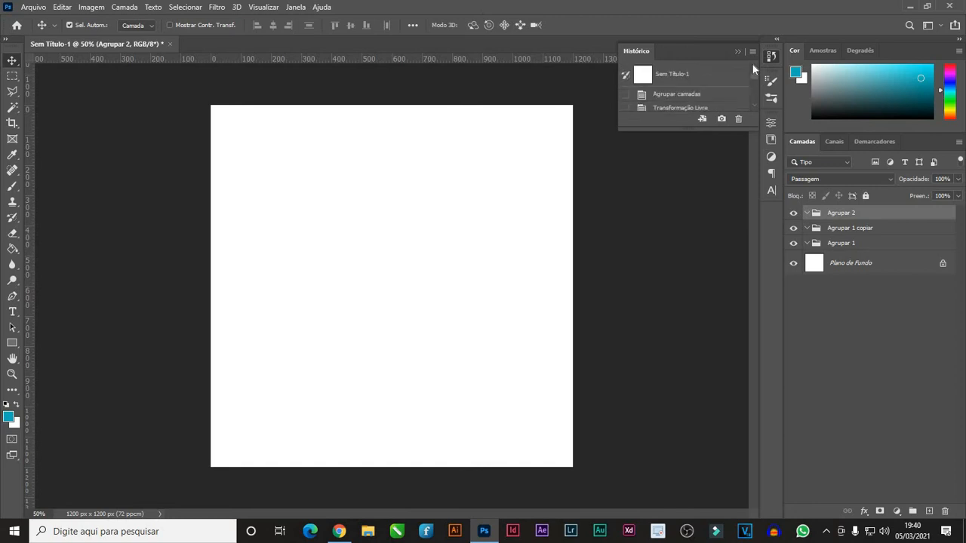
click(702, 96)
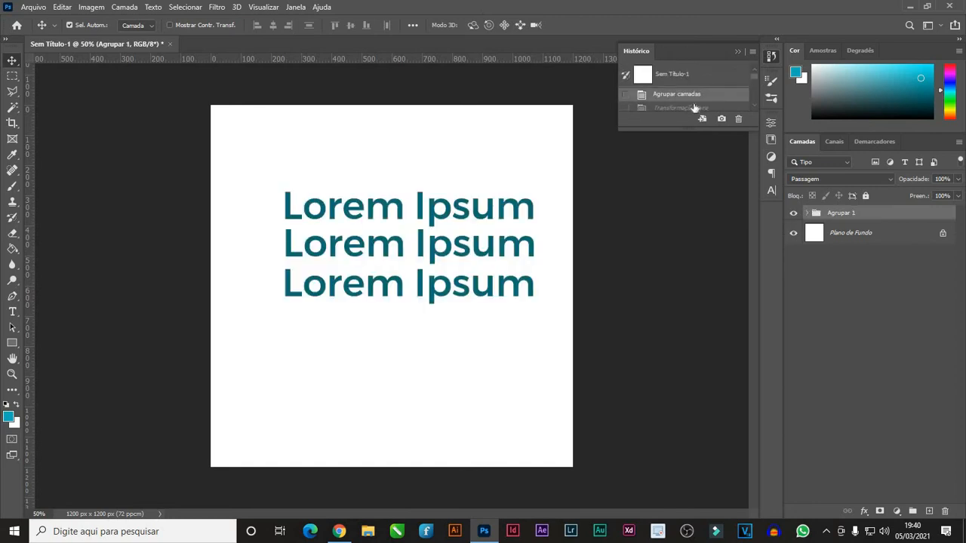
click(694, 107)
scroll(669, 86, down, 5)
click(669, 86)
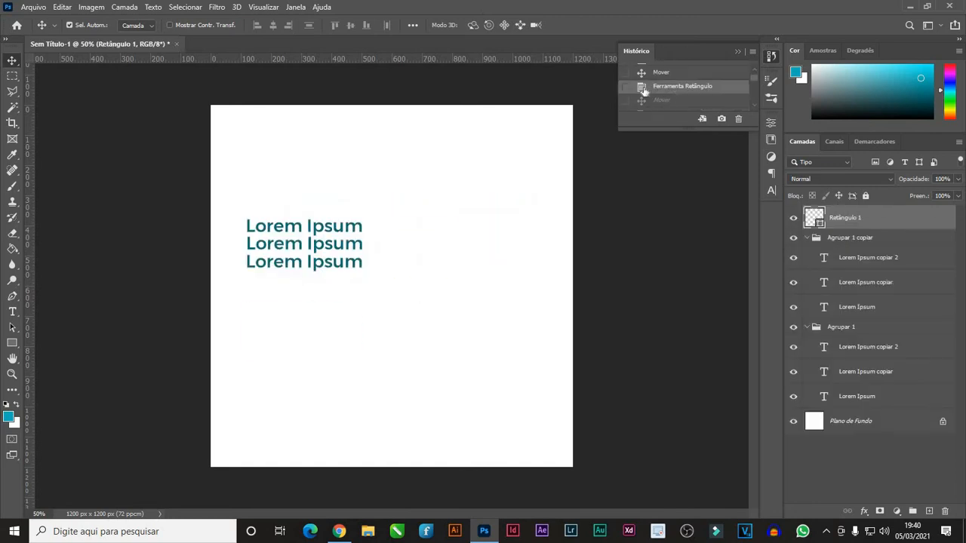
Advance the document history to the Agrupar camadas state that groups the four green squares, and close the history.
scroll(670, 98, down, 2)
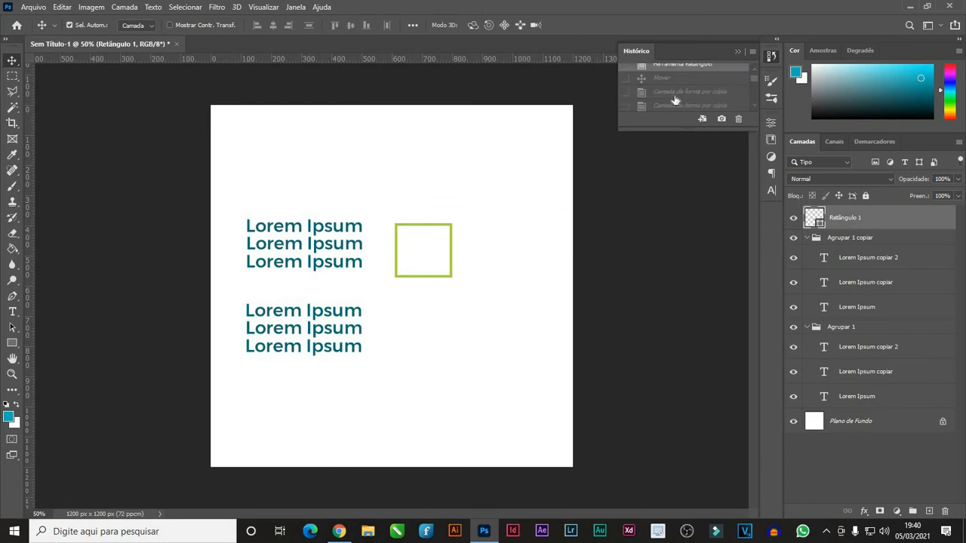
click(674, 91)
click(672, 103)
scroll(672, 103, down, 1)
click(673, 101)
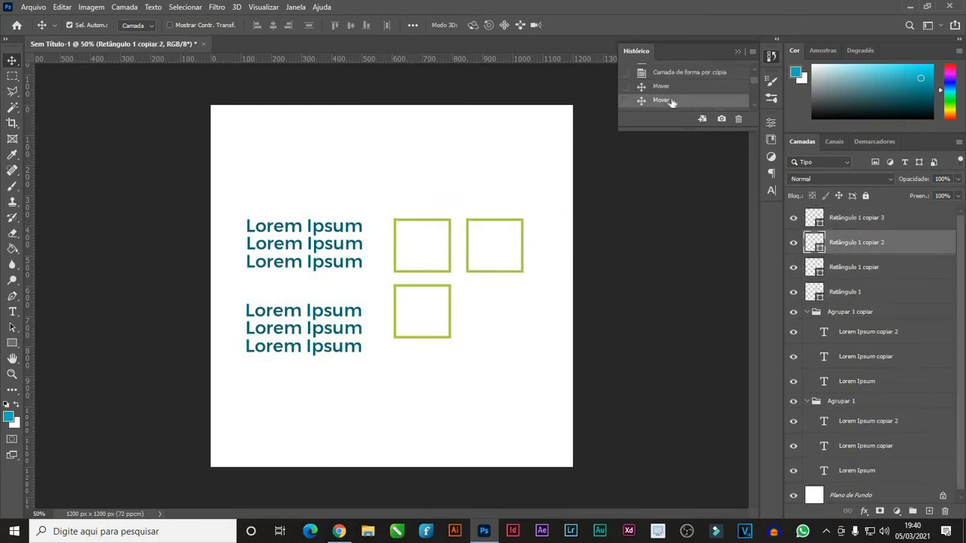
scroll(672, 101, down, 2)
click(671, 91)
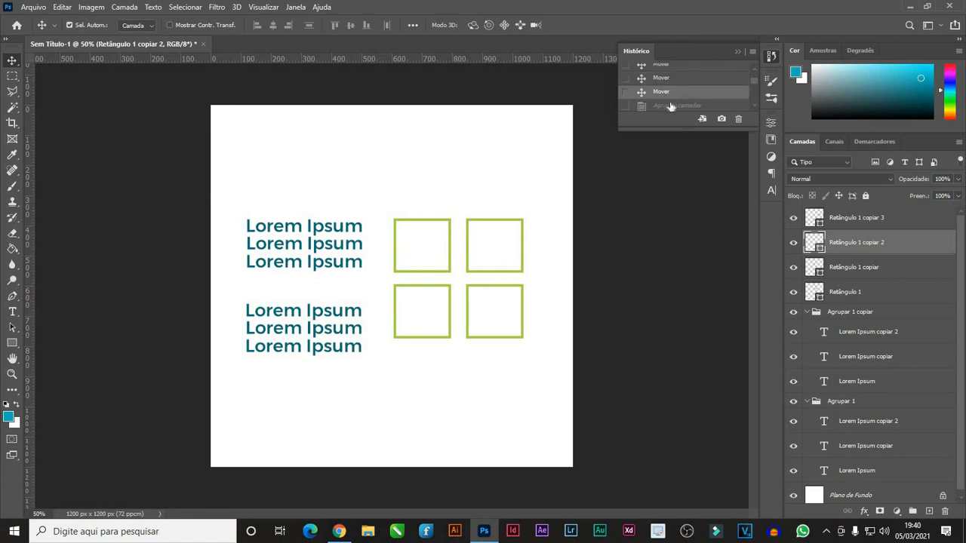
click(671, 104)
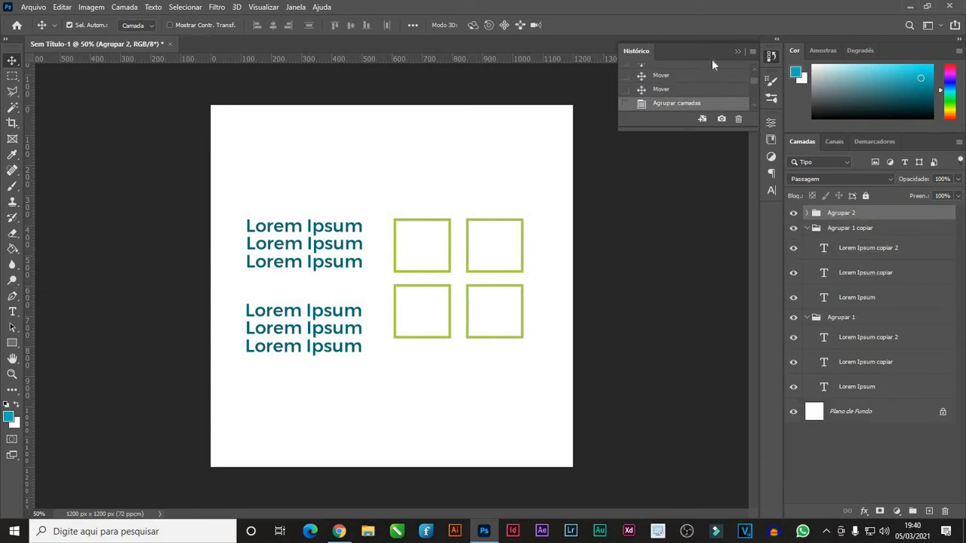
click(736, 51)
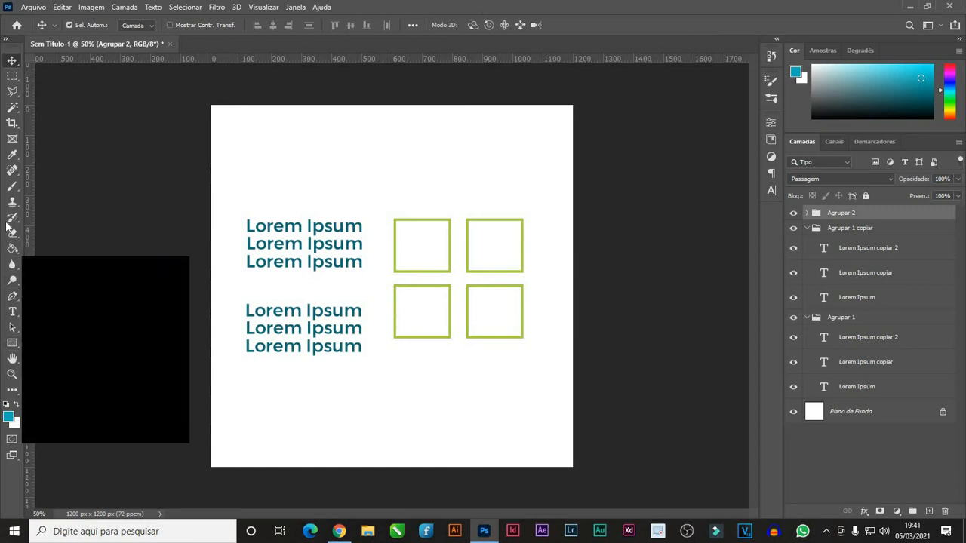
Create a new empty layer above the groups and reduce the Brush size to 45 px.
click(13, 187)
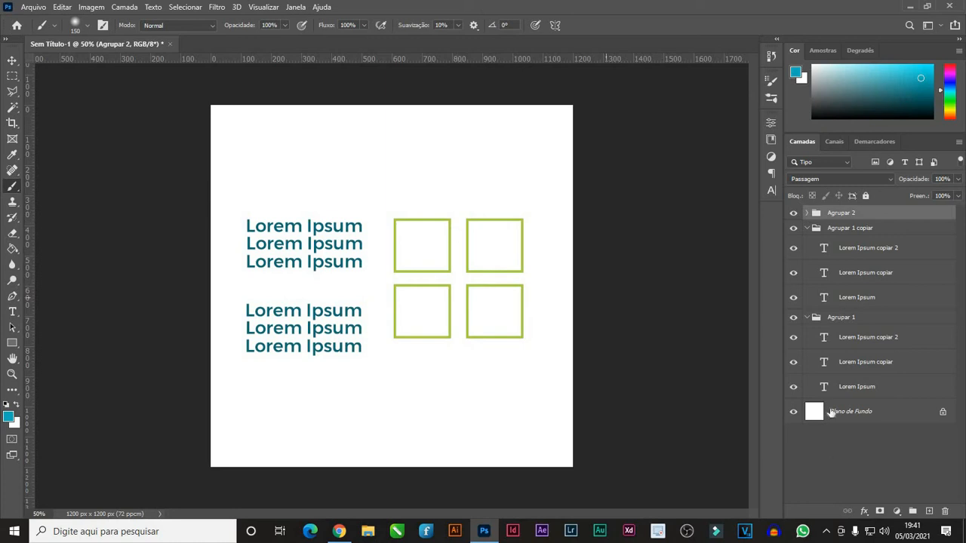
click(931, 512)
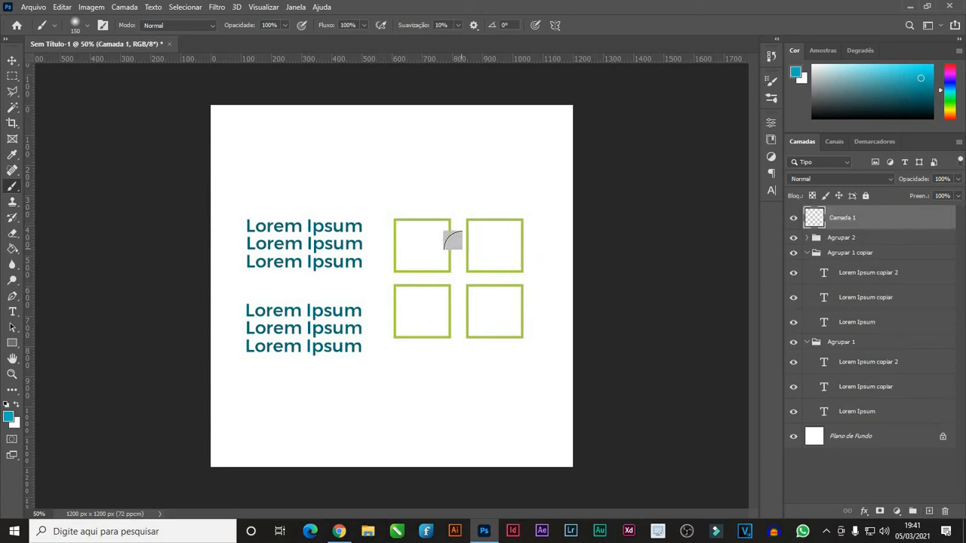
key(bracketleft)
key(bracketleft)
key(bracketleft)
key(bracketleft)
key(bracketleft)
key(bracketleft)
key(bracketleft)
key(bracketleft)
Paint teal brush strokes along the gaps between the four squares, the Lorem Ipsum lines and the two text blocks.
drag(461, 219, 459, 352)
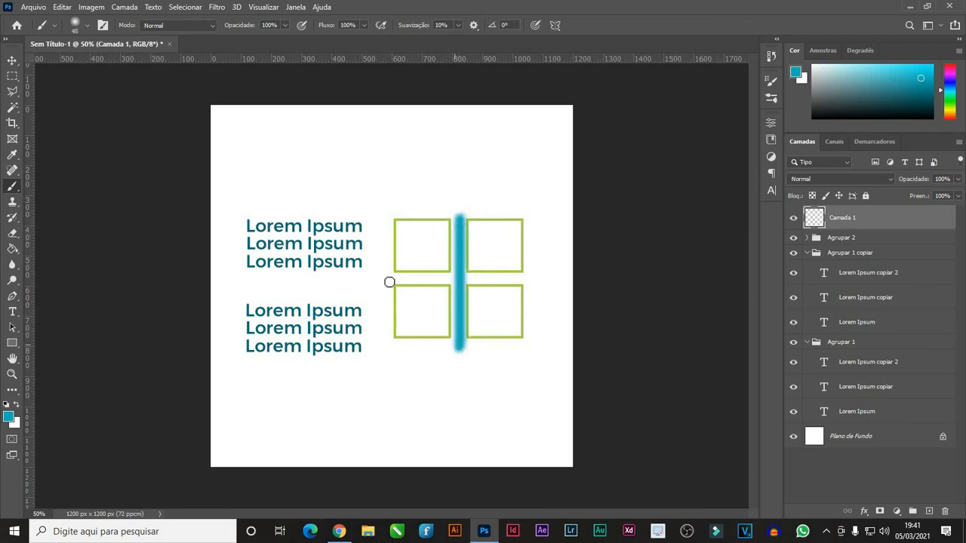
drag(383, 280, 555, 280)
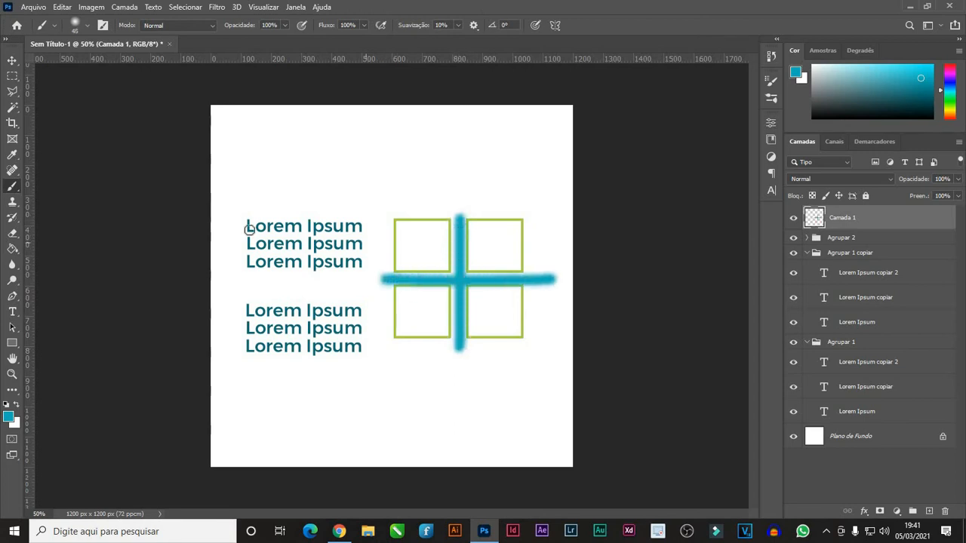
drag(235, 232, 371, 237)
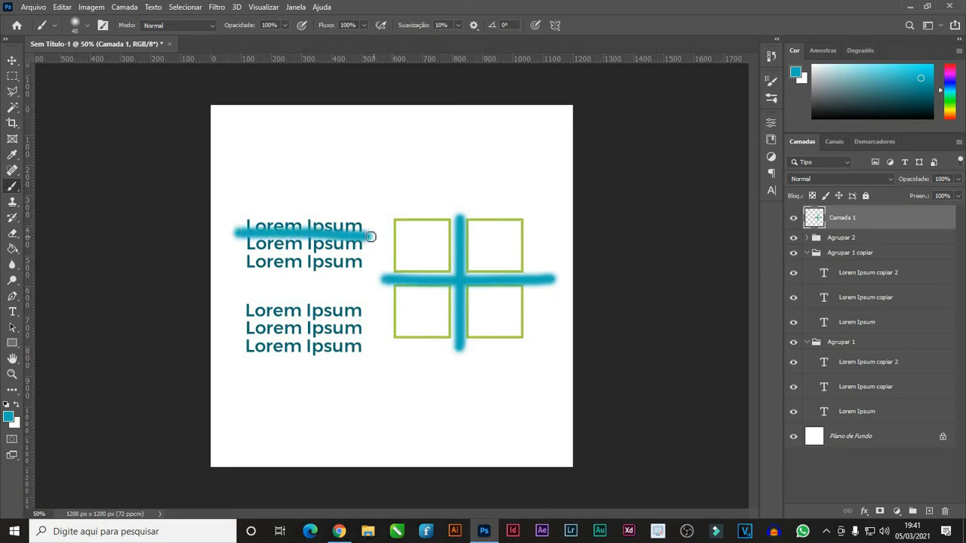
drag(238, 255, 374, 255)
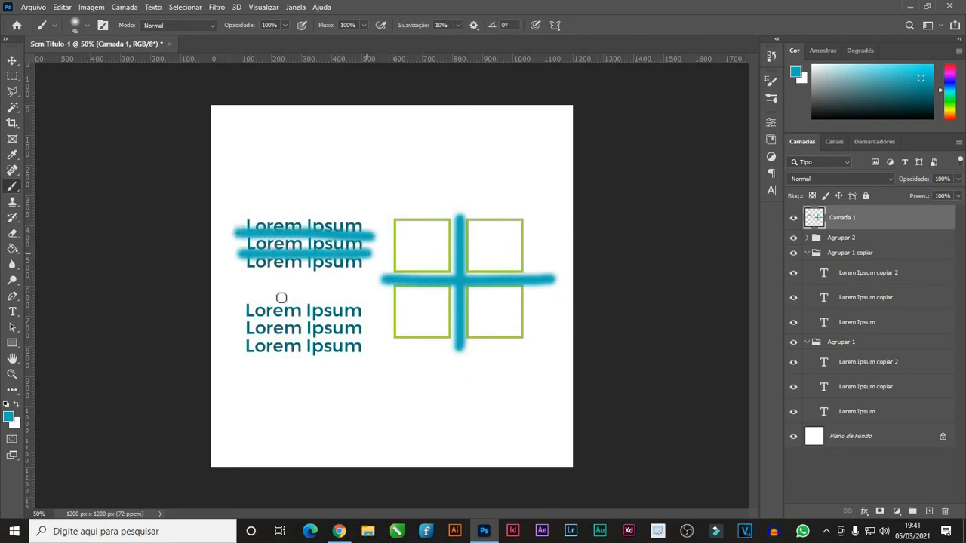
mouse_move(239, 293)
mouse_down()
mouse_move(363, 299)
mouse_move(377, 280)
mouse_up()
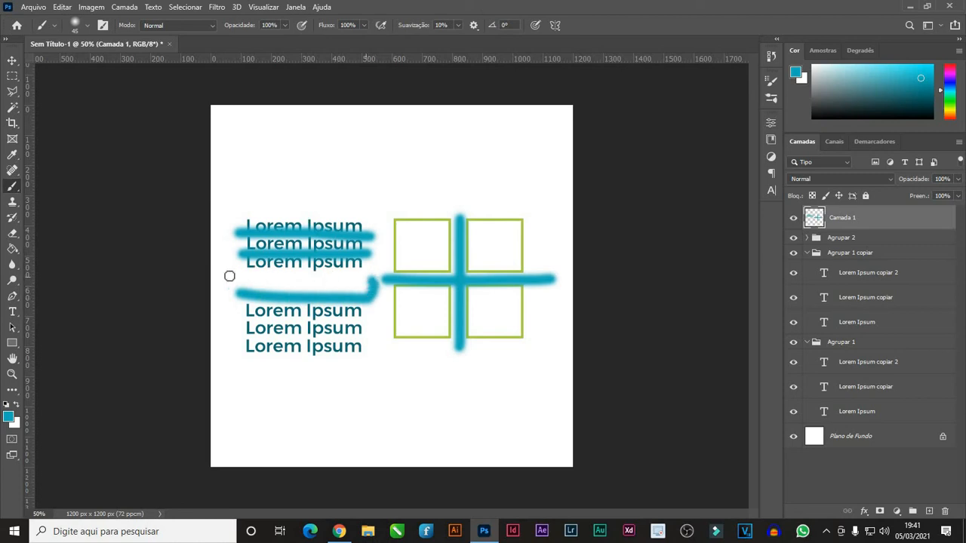
mouse_move(229, 276)
mouse_down()
mouse_move(346, 289)
mouse_move(253, 282)
mouse_move(343, 283)
mouse_move(269, 281)
mouse_move(315, 277)
mouse_move(241, 283)
mouse_up()
drag(242, 321, 398, 319)
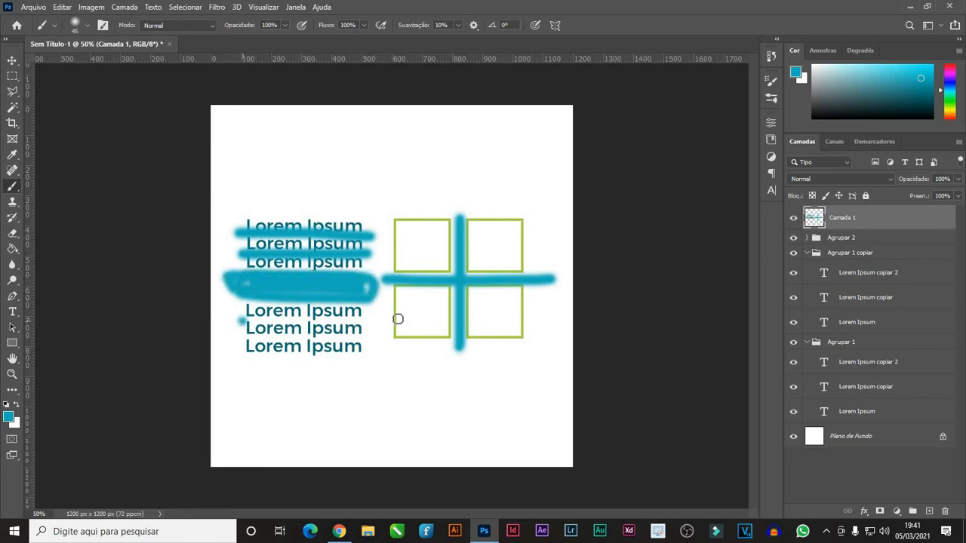
drag(242, 338, 397, 343)
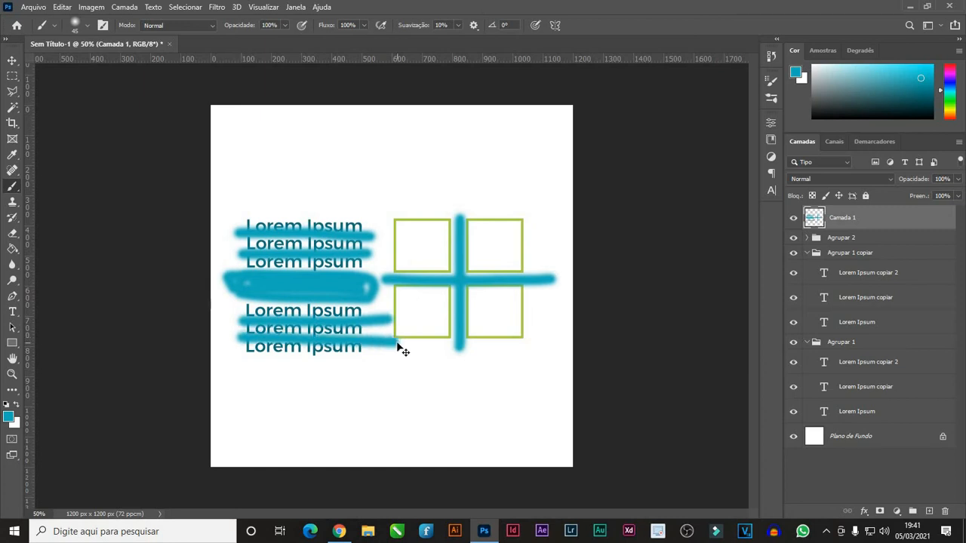
Undo all the teal brush strokes on the new layer.
key(ctrl+z)
key(ctrl+z)
key(ctrl+z)
key(ctrl+z)
key(ctrl+z)
key(ctrl+z)
key(ctrl+z)
key(ctrl+z)
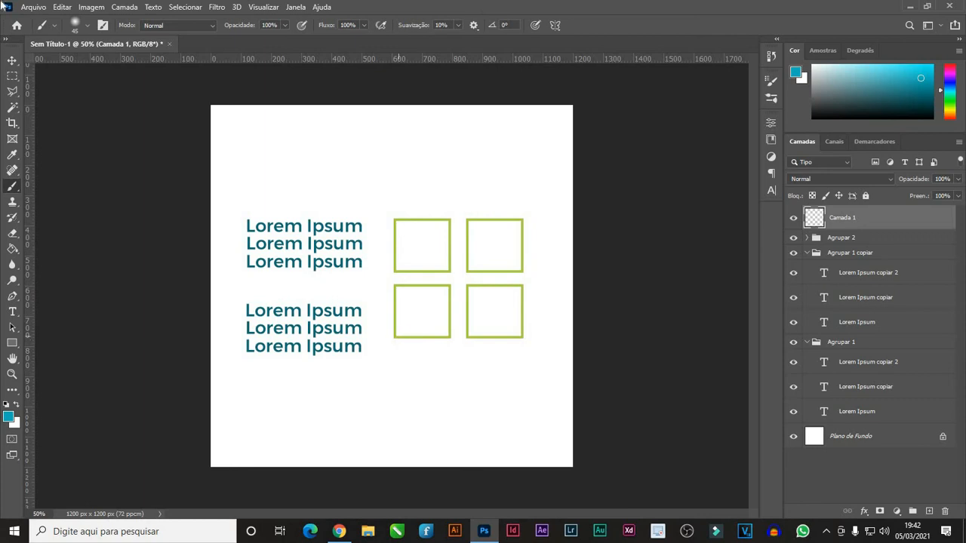
Delete all the Lorem Ipsum text and squares, and place a vertical and a horizontal guide through the canvas centre.
click(12, 61)
drag(210, 153, 570, 407)
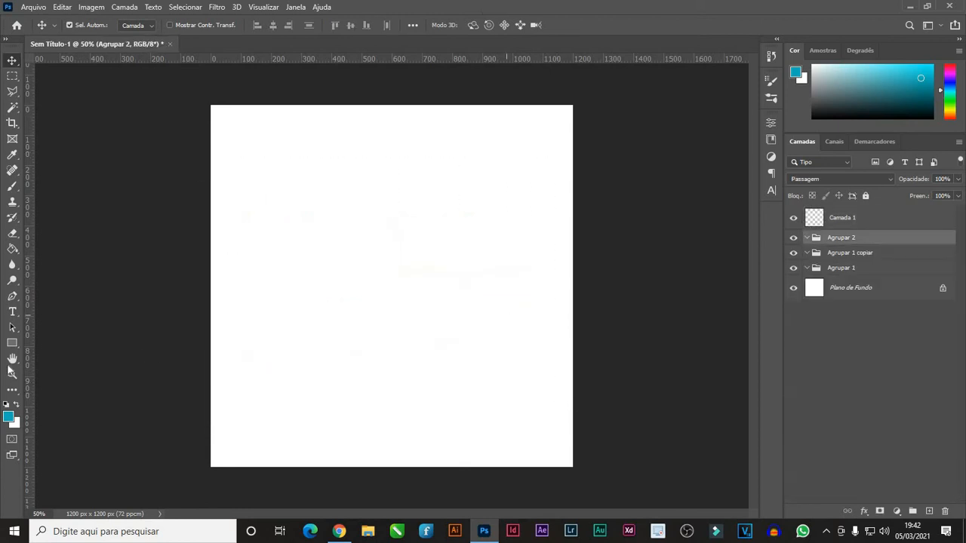
drag(34, 286, 391, 279)
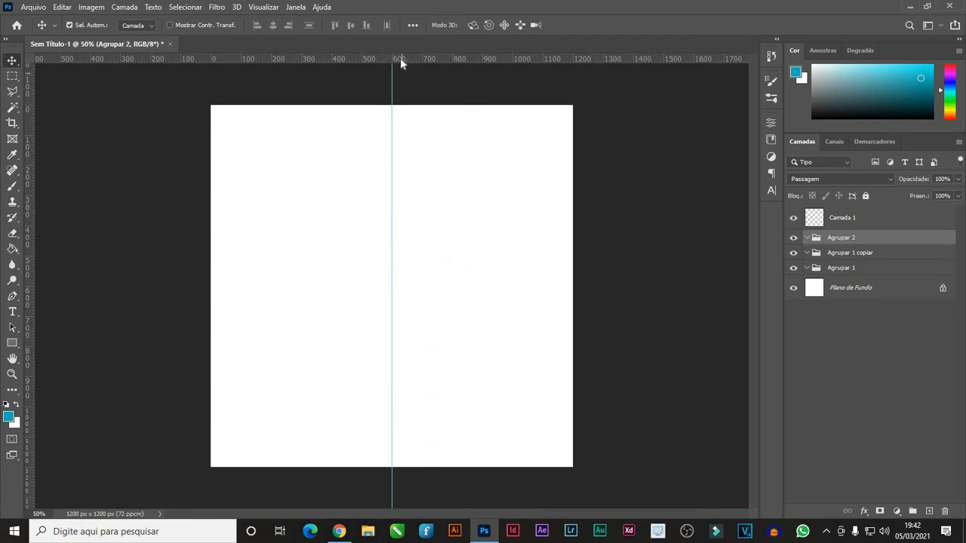
drag(400, 62, 392, 286)
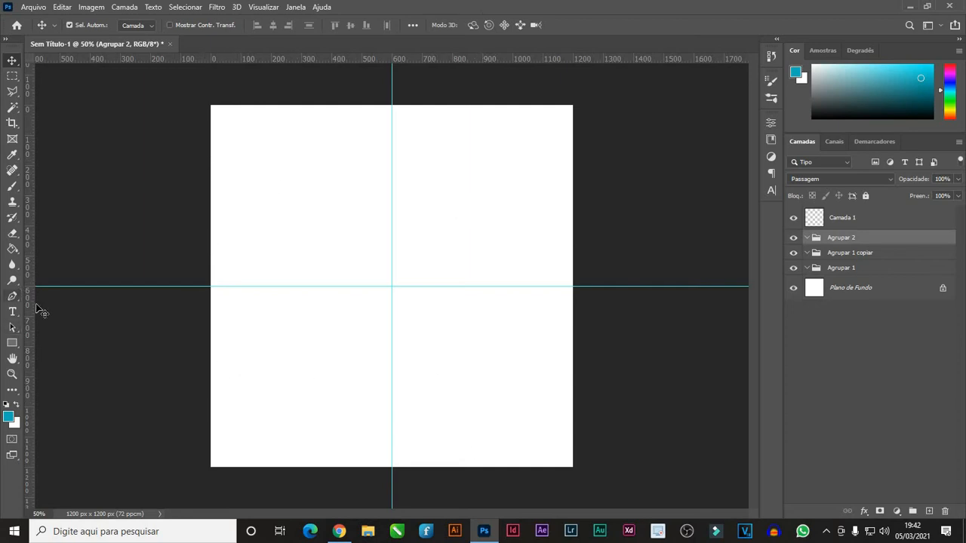
Add the text "25%" in Montserrat Medium, 50 pt, in the upper-left quarter of the canvas.
click(12, 311)
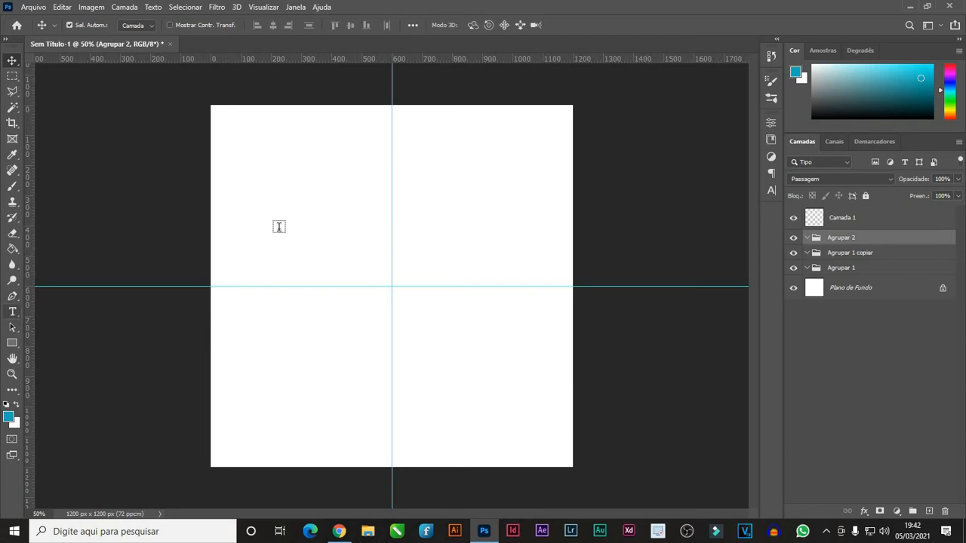
click(287, 215)
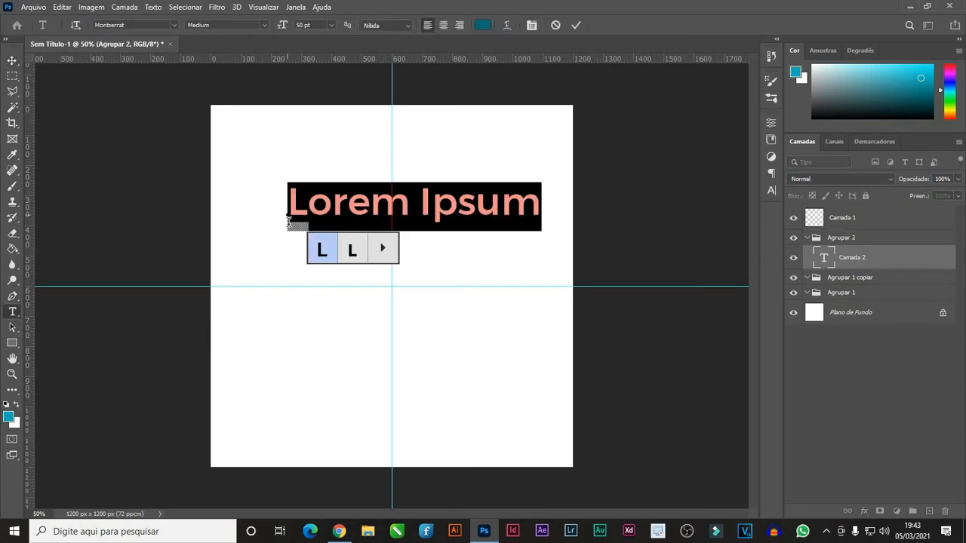
click(532, 205)
key(ctrl+a)
text(25)
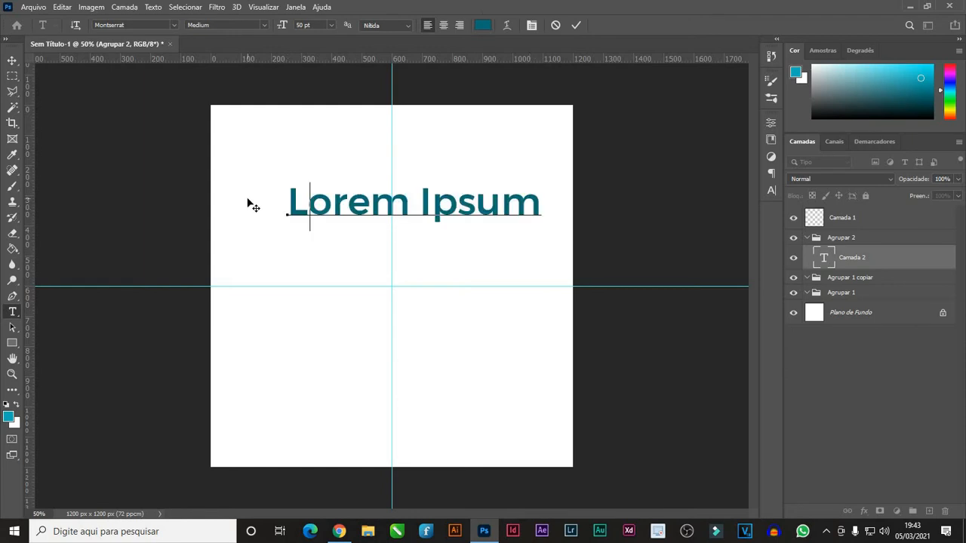
text(%)
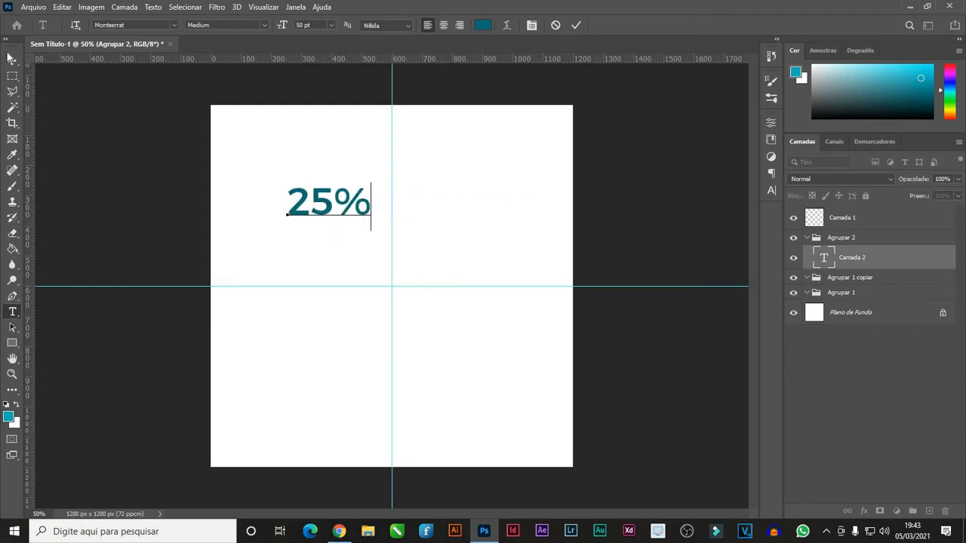
Duplicate the "25%" text into the other three quarters of the canvas and align the four texts with each other.
click(12, 60)
drag(320, 211, 487, 205)
drag(486, 264, 480, 420)
mouse_move(417, 353)
mouse_down()
mouse_move(297, 352)
mouse_move(427, 362)
mouse_up()
drag(455, 213, 461, 233)
drag(505, 361, 504, 359)
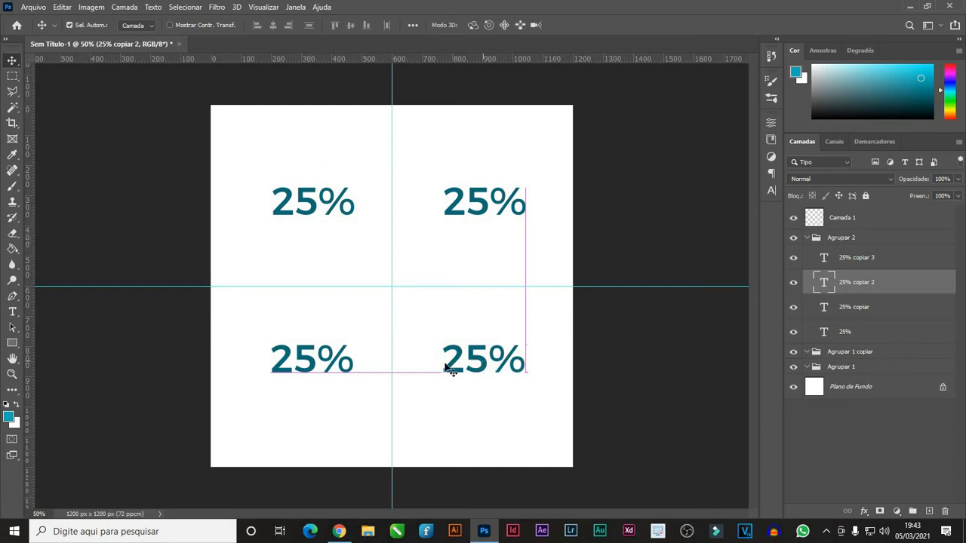
Delete the three "25%" copies, keeping only the text in the upper-left quarter.
key(Delete)
key(Delete)
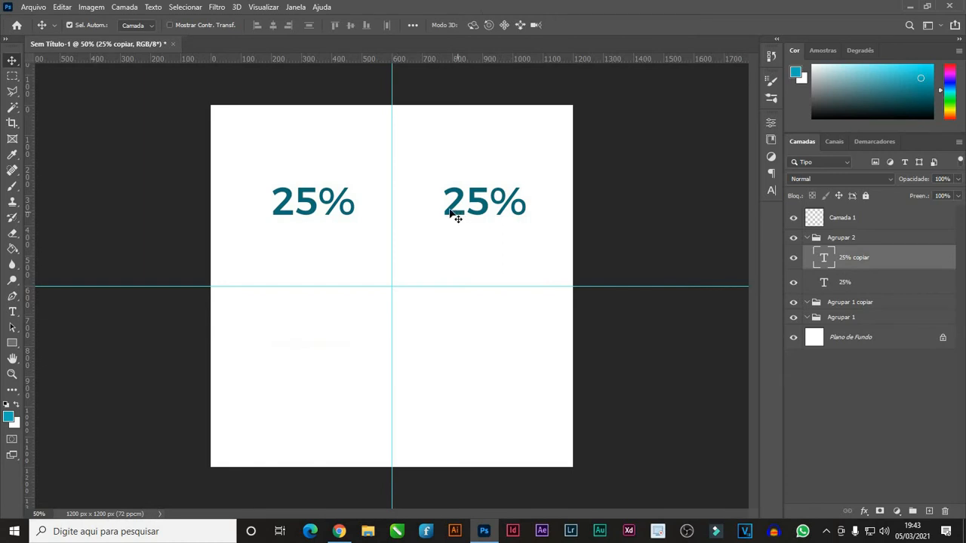
key(Delete)
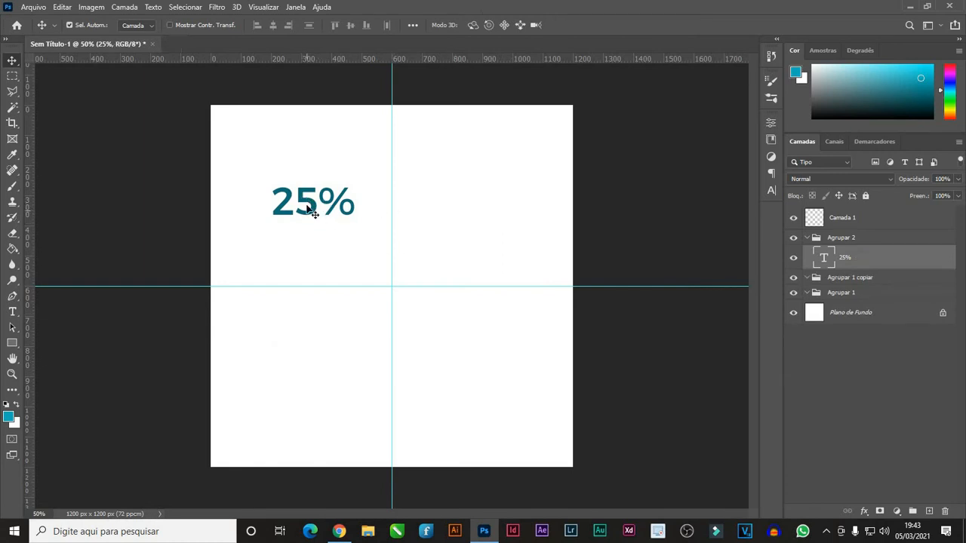
Move the "25%" text from the upper-left quarter into the lower-right quarter and adjust its vertical position there.
drag(309, 201, 305, 202)
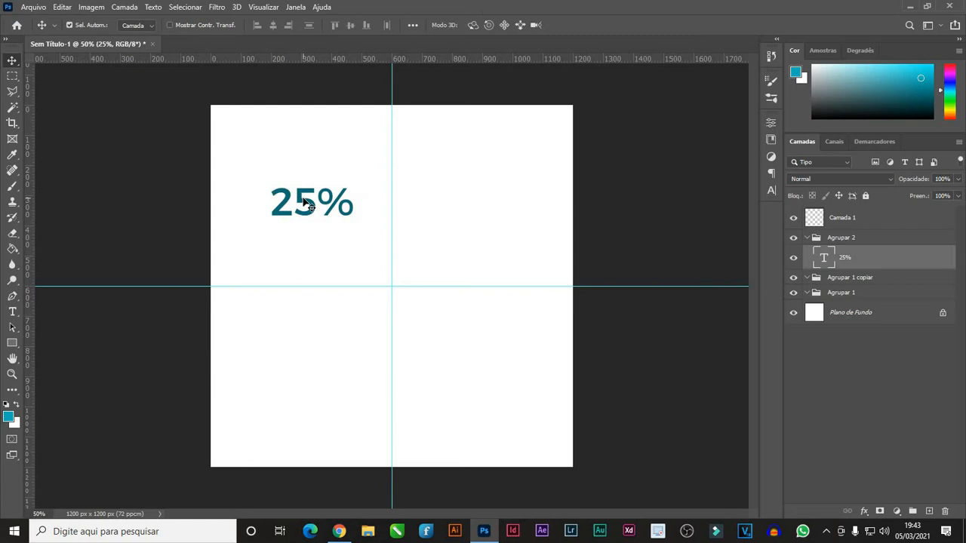
drag(305, 204, 480, 360)
drag(483, 398, 483, 361)
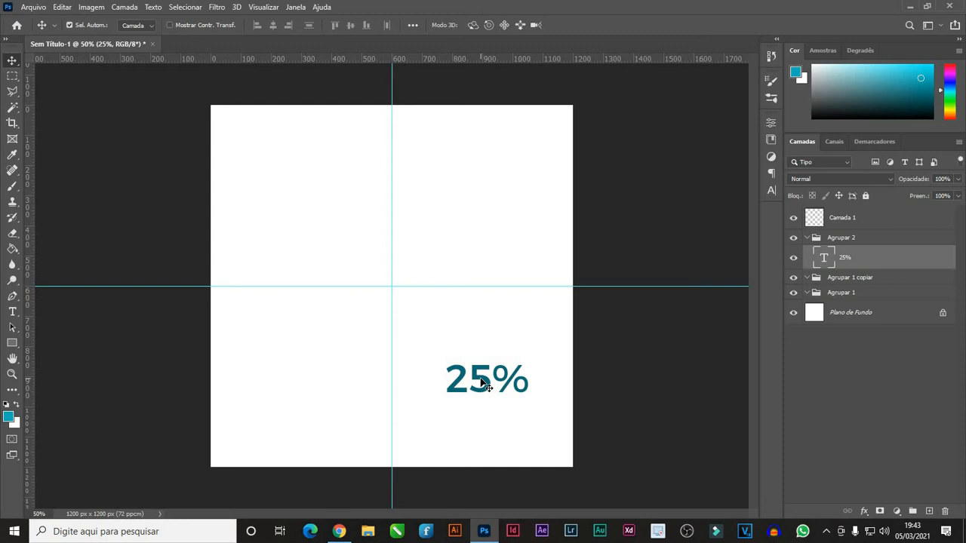
mouse_move(483, 384)
mouse_down()
mouse_move(488, 405)
mouse_move(448, 362)
mouse_move(490, 391)
mouse_move(488, 407)
mouse_move(469, 389)
mouse_move(477, 405)
mouse_move(481, 395)
mouse_up()
key(shift+Up)
key(shift+Up)
key(Up)
key(Up)
key(Up)
drag(384, 171, 498, 405)
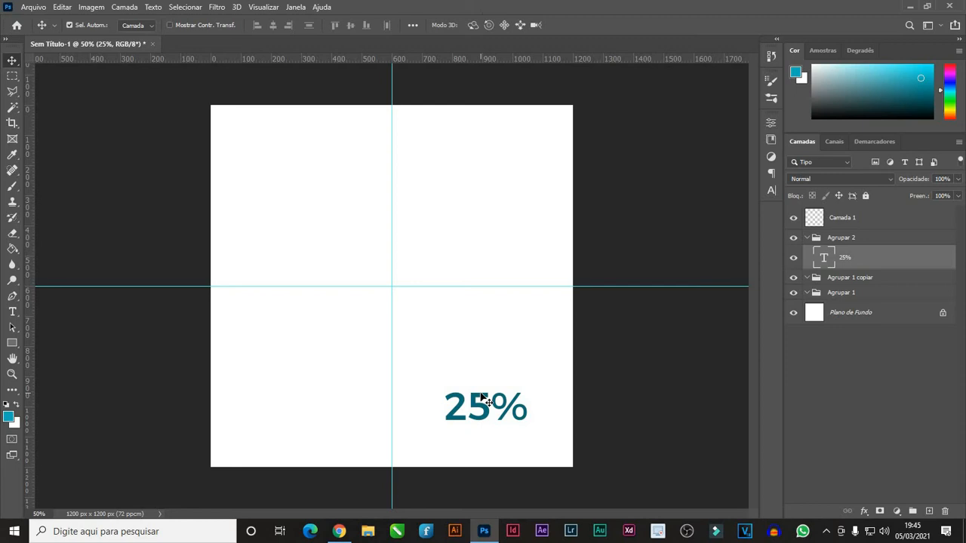
drag(484, 412, 480, 358)
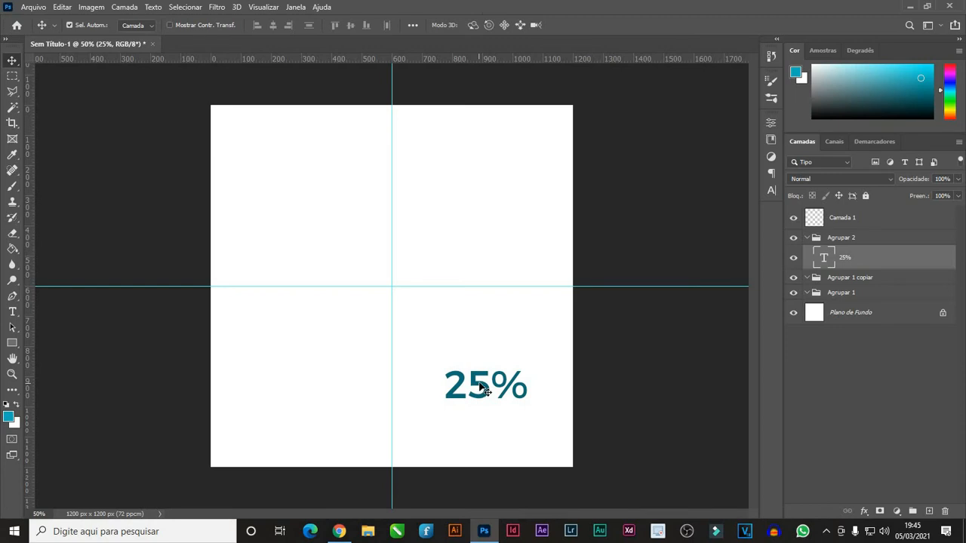
Move the "25%" text near the top of the canvas and replace its content with "BOLD titulo".
drag(480, 387, 355, 162)
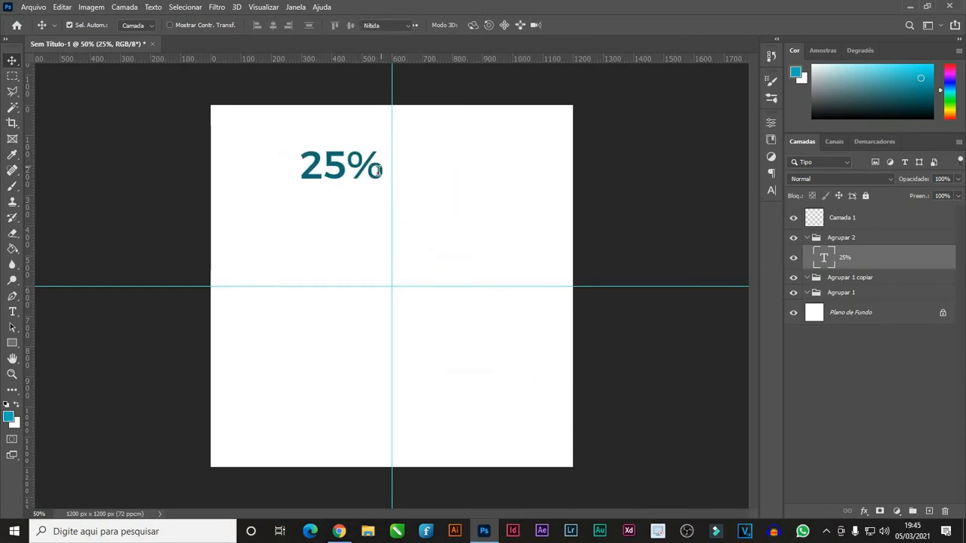
double_click(377, 169)
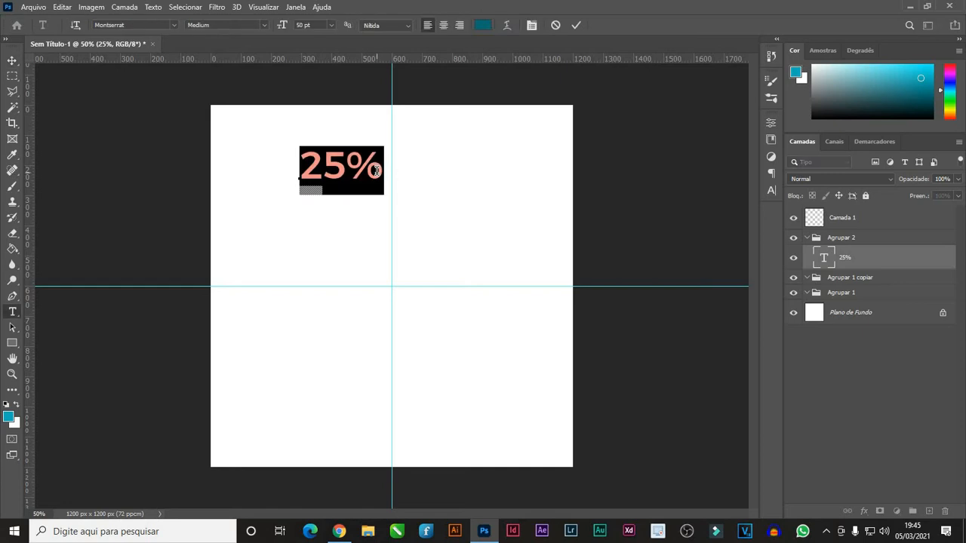
text(T)
key(BackSpace)
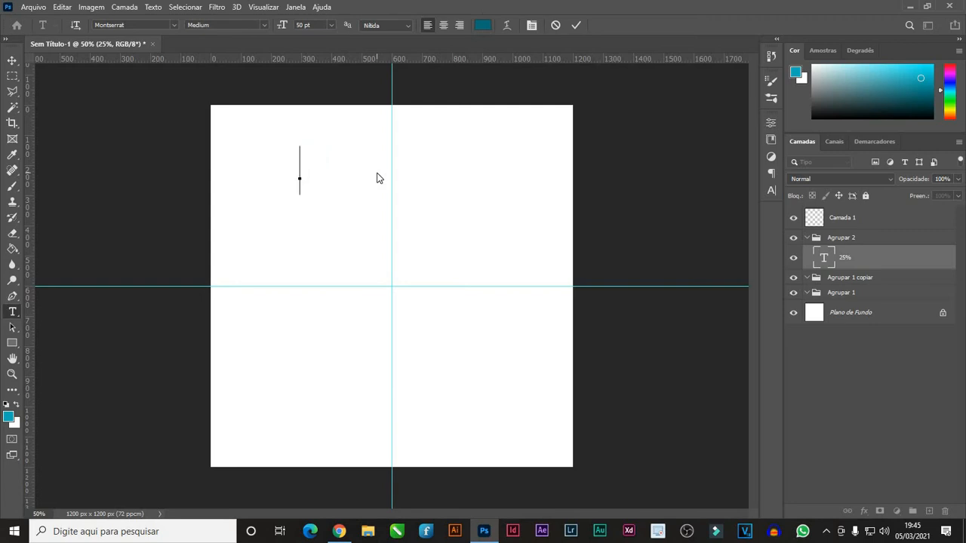
text(BOLD P)
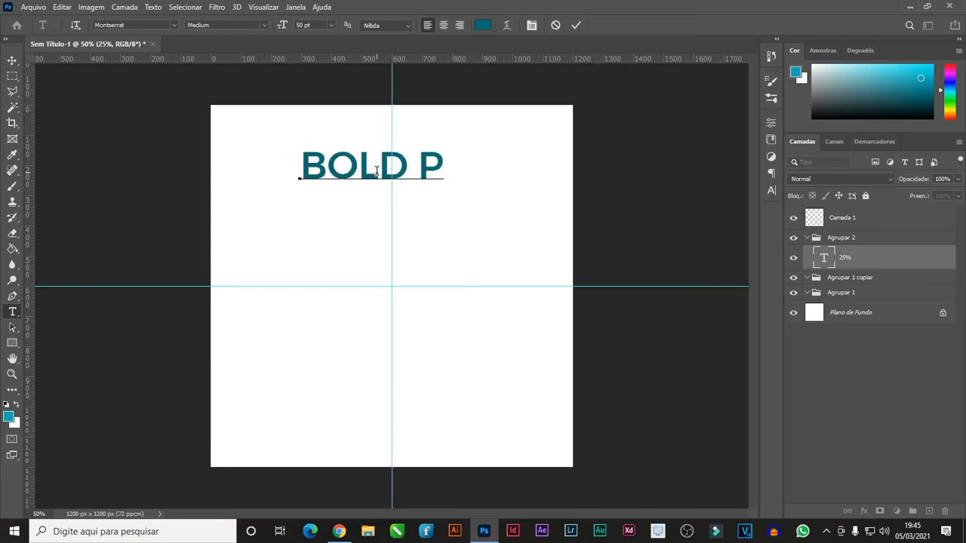
key(BackSpace)
text(titulo)
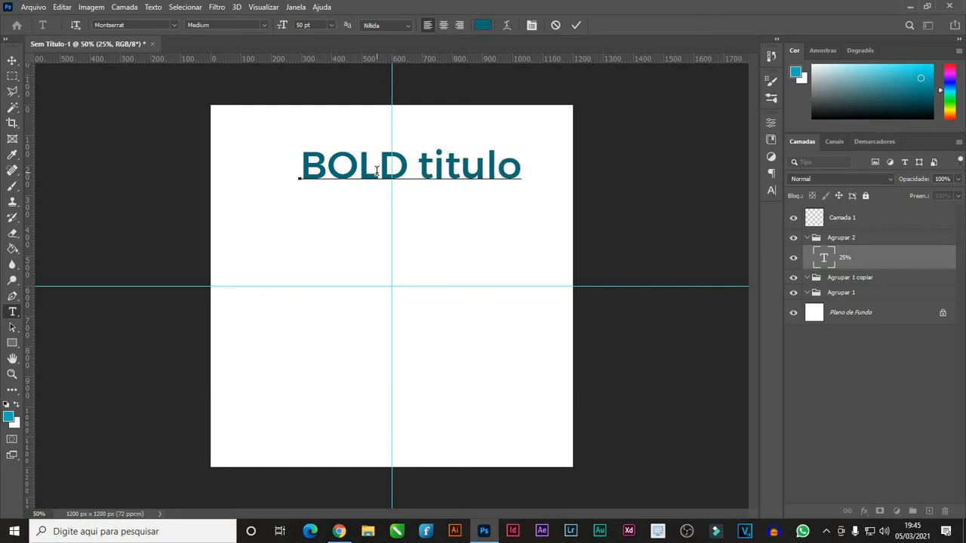
click(12, 61)
Duplicate the "BOLD titulo" text directly below itself and change the copy's content to "subtitulo".
drag(353, 171, 345, 209)
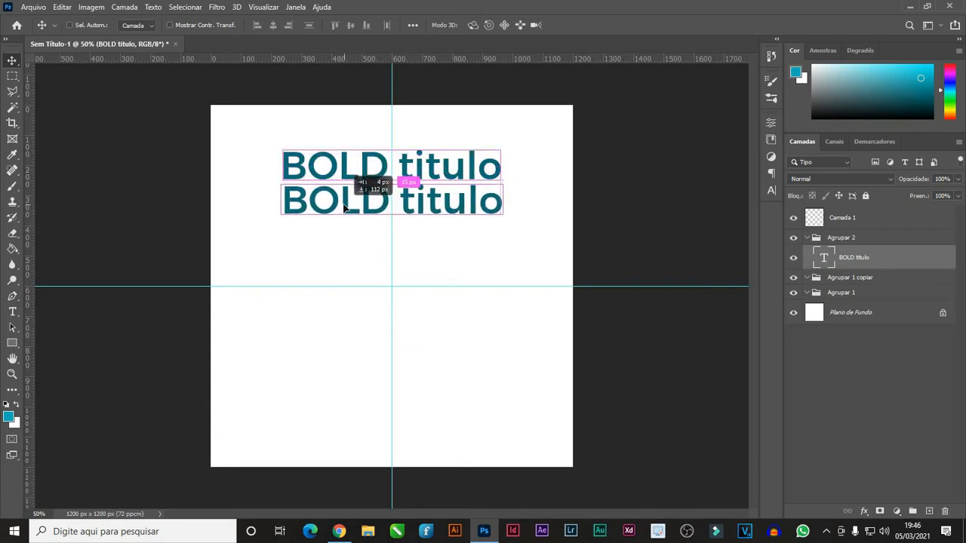
double_click(498, 200)
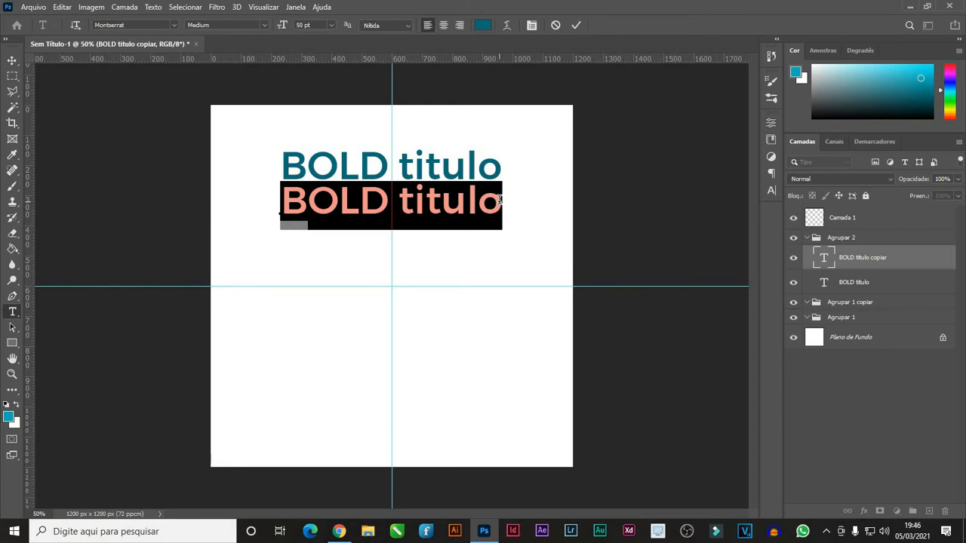
text(subtitulo)
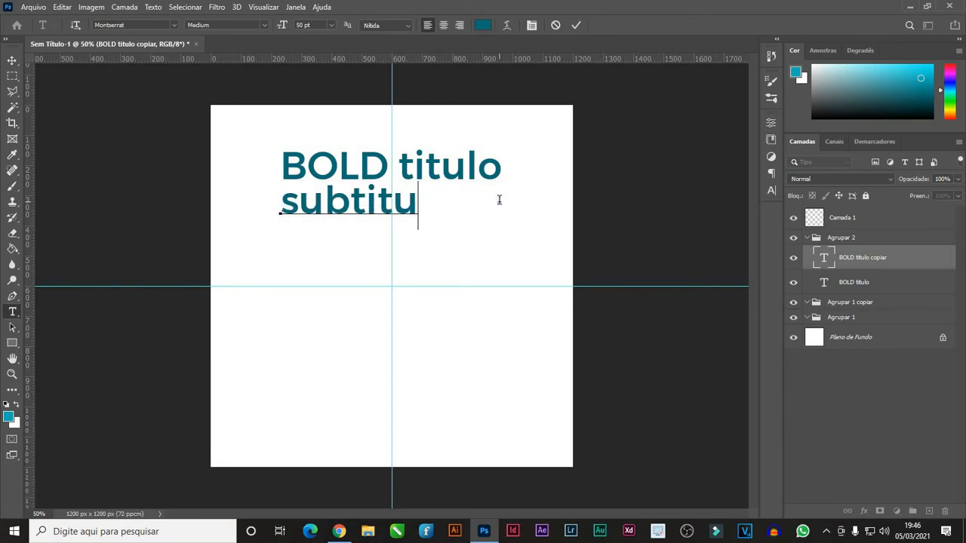
click(11, 60)
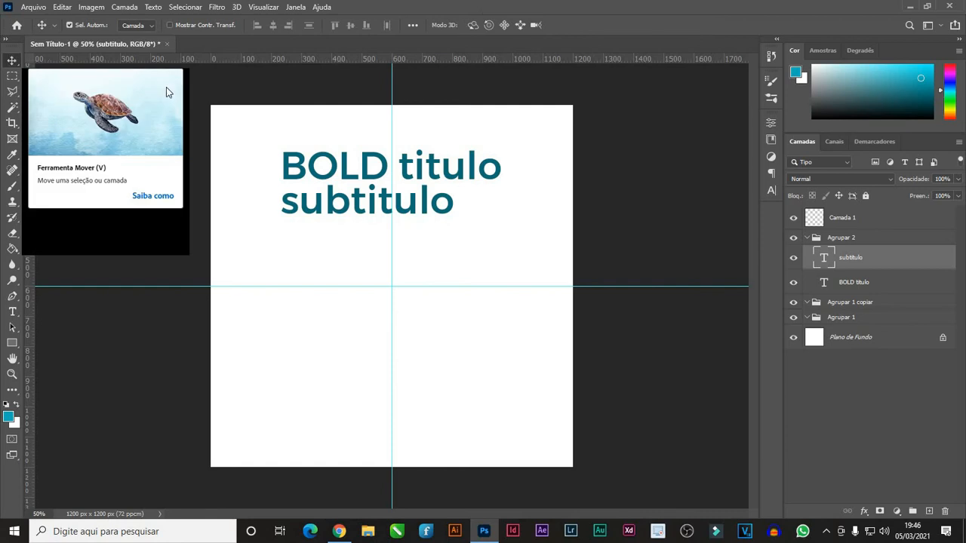
Set the "subtitulo" text to the Montserrat Light style and move it slightly closer to the title.
click(772, 190)
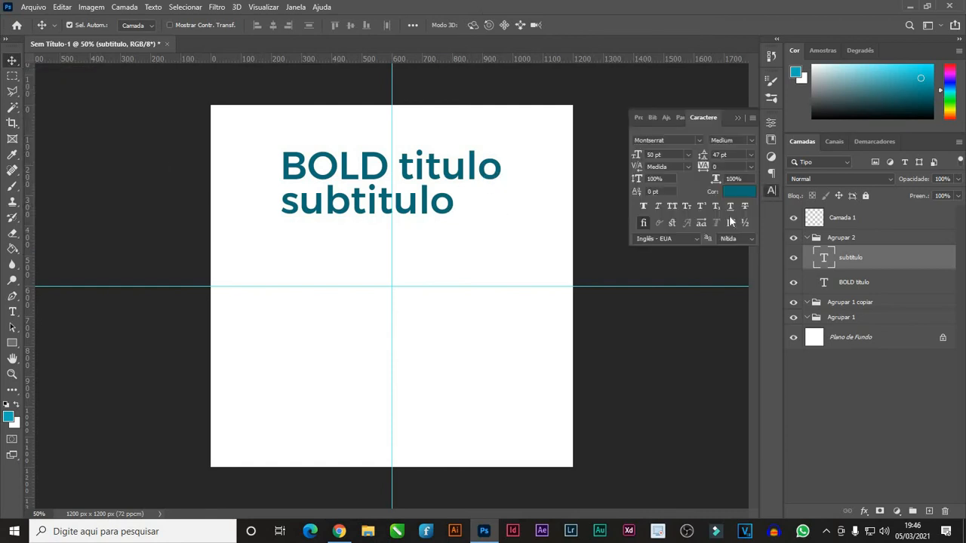
click(752, 141)
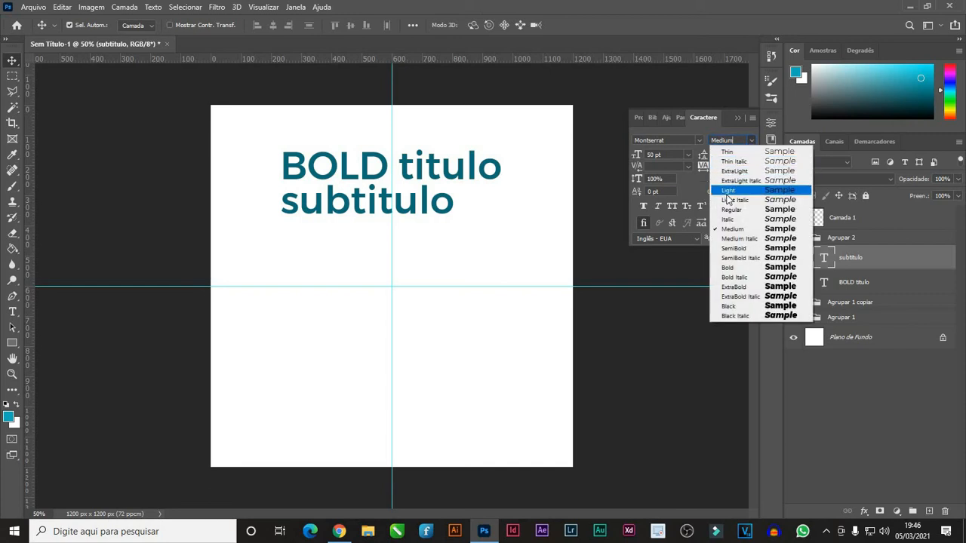
click(726, 194)
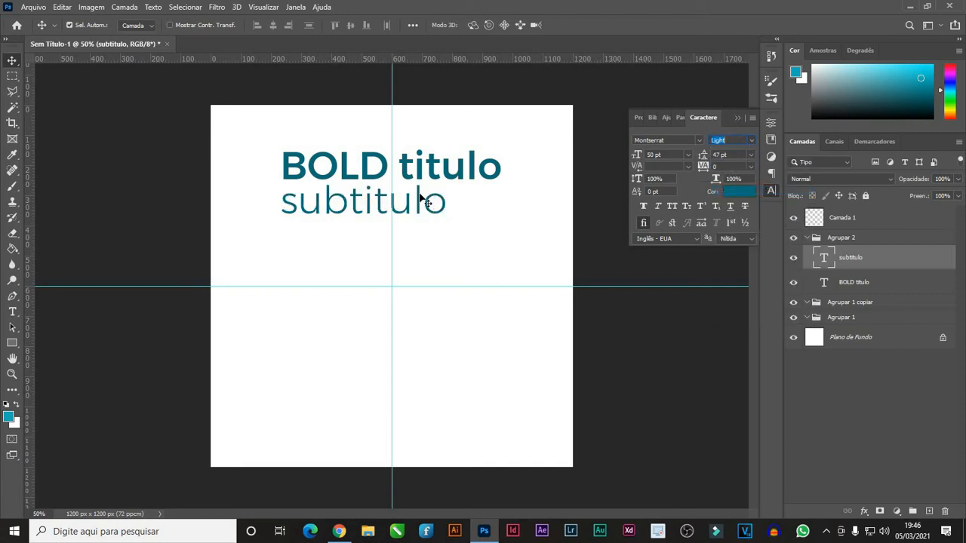
click(737, 117)
mouse_move(370, 214)
mouse_down()
mouse_move(439, 359)
mouse_move(361, 199)
mouse_move(371, 202)
mouse_up()
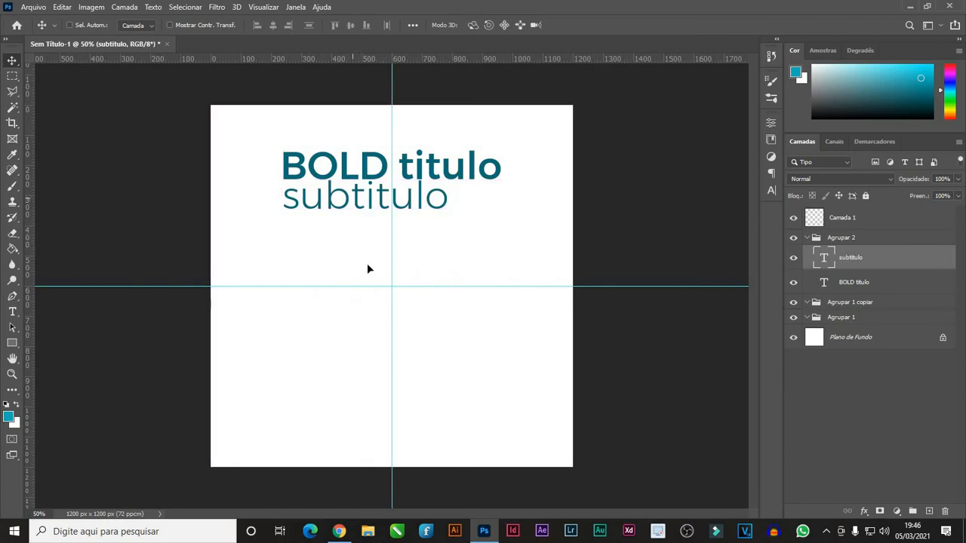
Copy the subtitle into the lower-right quarter with its content changed to "info", and raise the title slightly.
drag(369, 269, 430, 377)
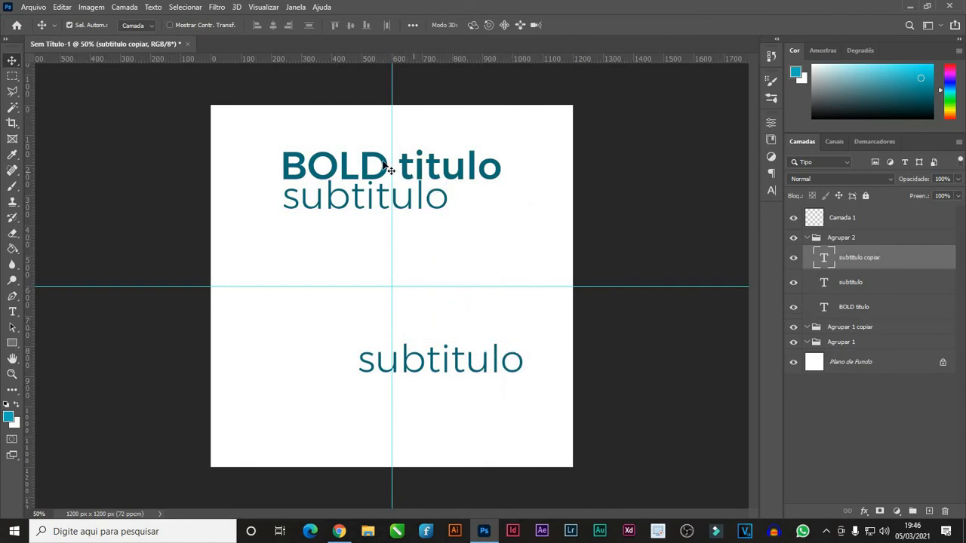
drag(381, 170, 382, 164)
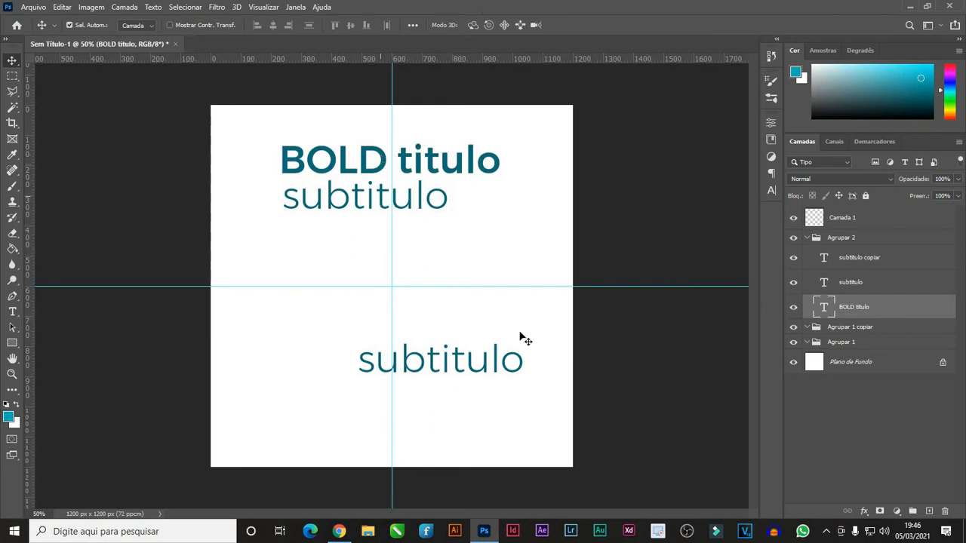
drag(521, 359, 527, 382)
double_click(527, 382)
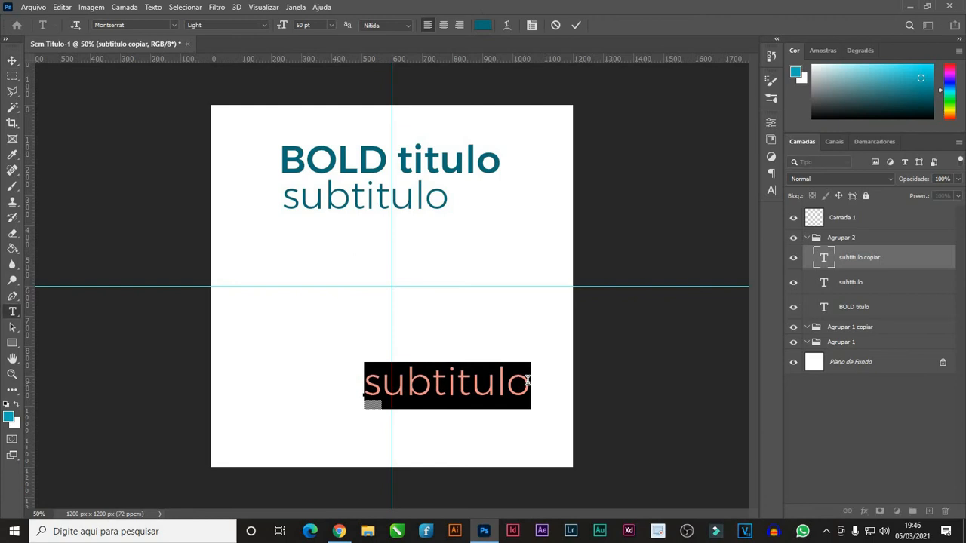
text(info)
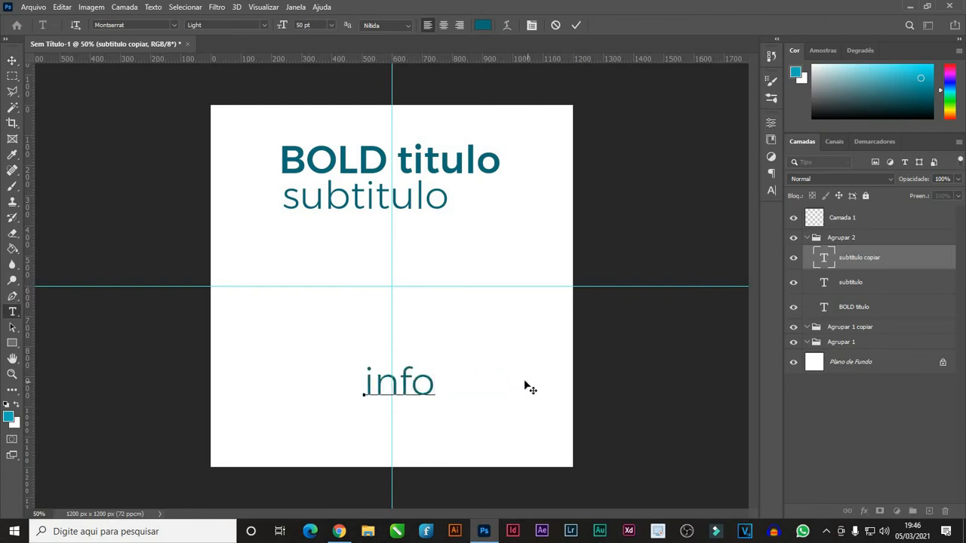
click(12, 60)
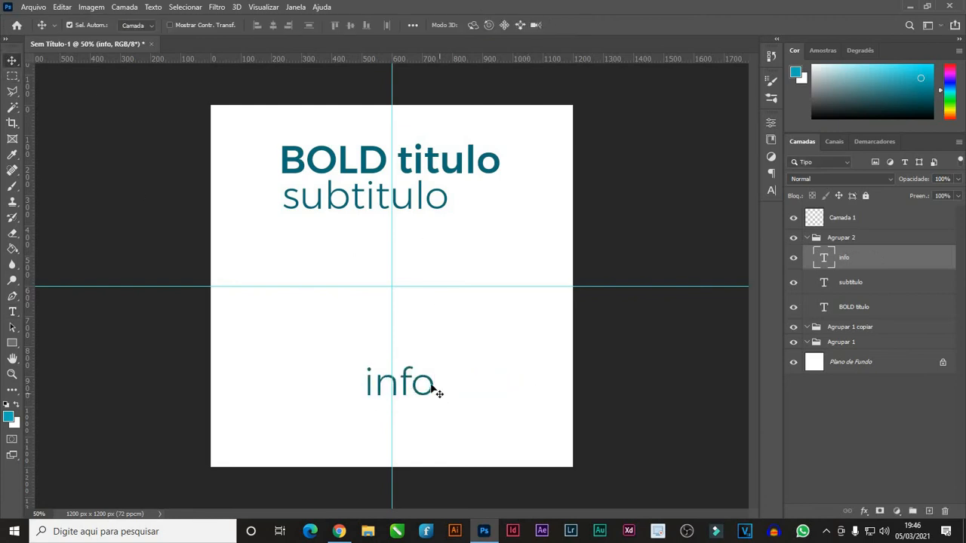
drag(443, 391, 445, 352)
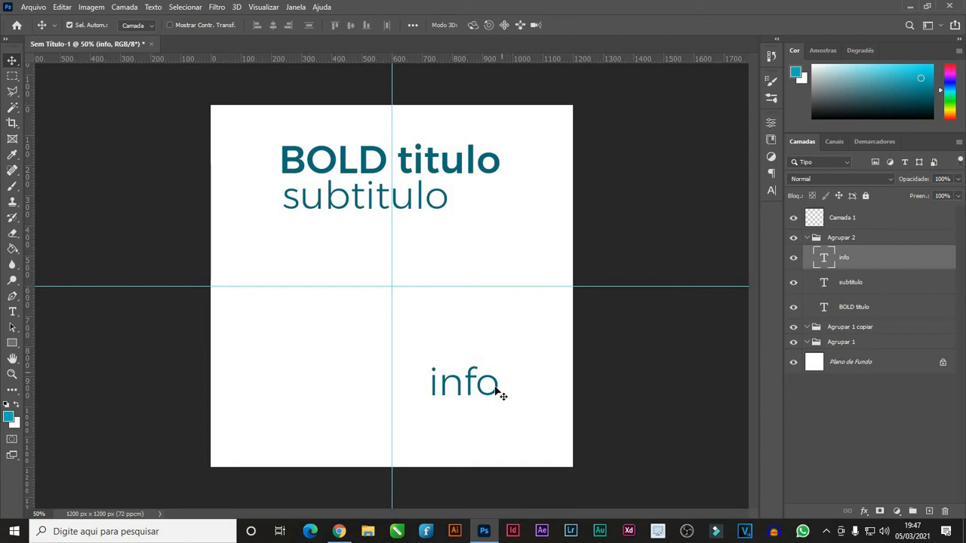
drag(501, 391, 504, 391)
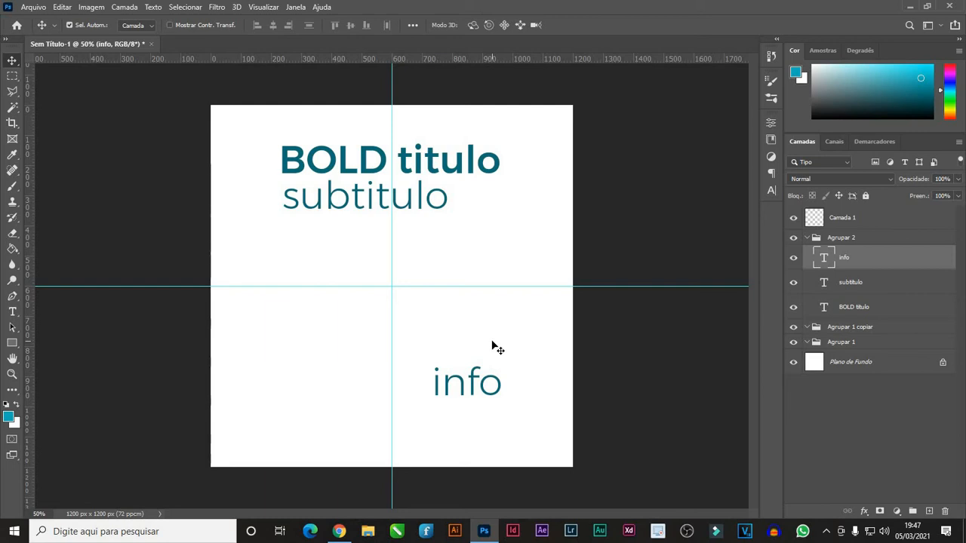
Set the "BOLD titulo" text to all caps and shift it left to sit roughly centred on the canvas.
click(433, 162)
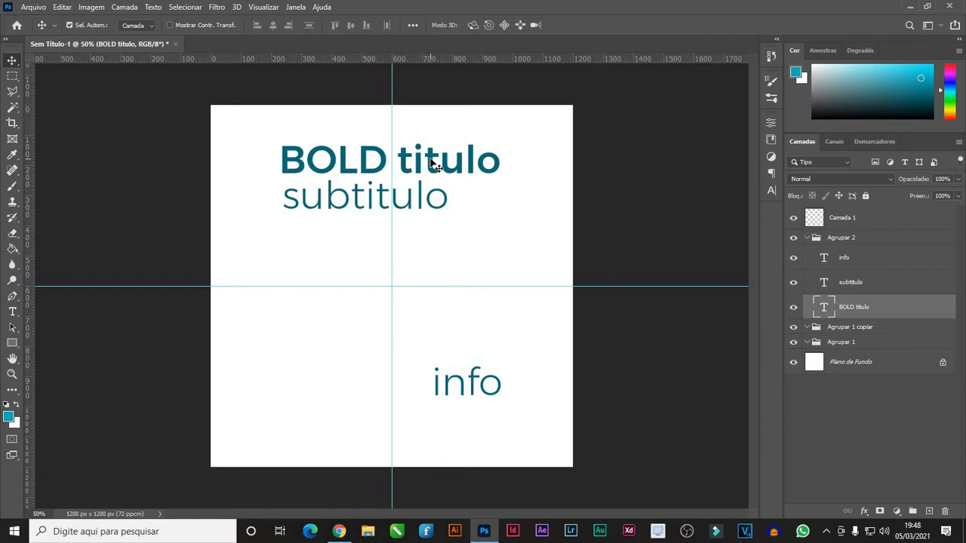
click(768, 193)
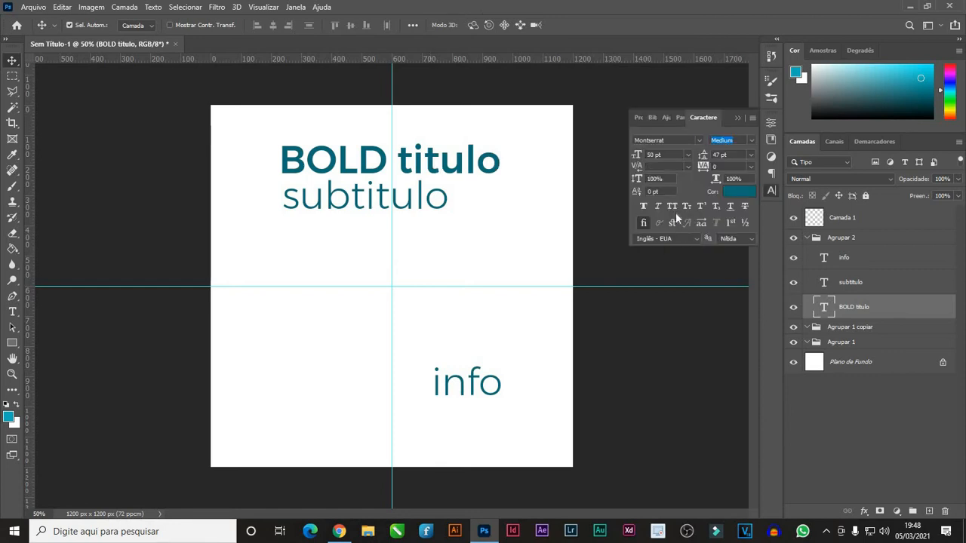
click(672, 206)
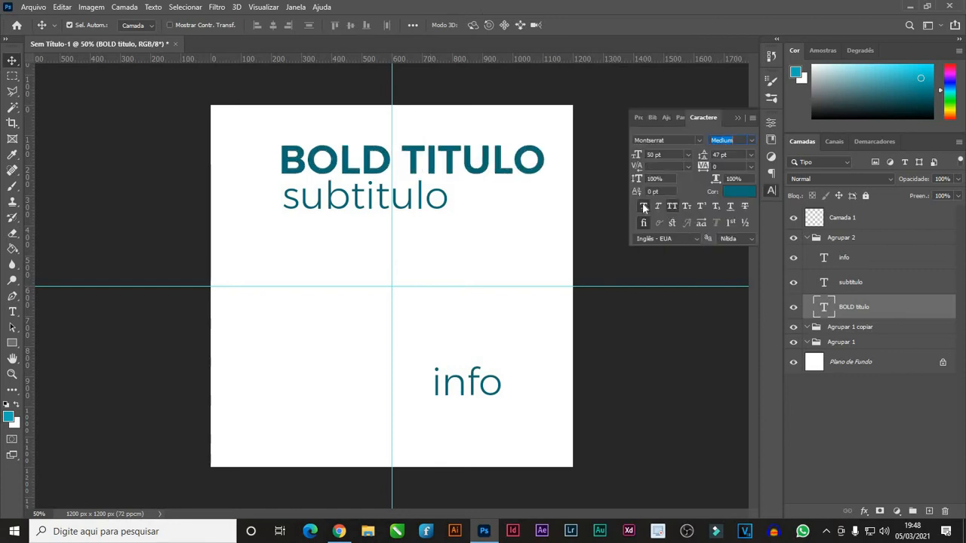
click(736, 116)
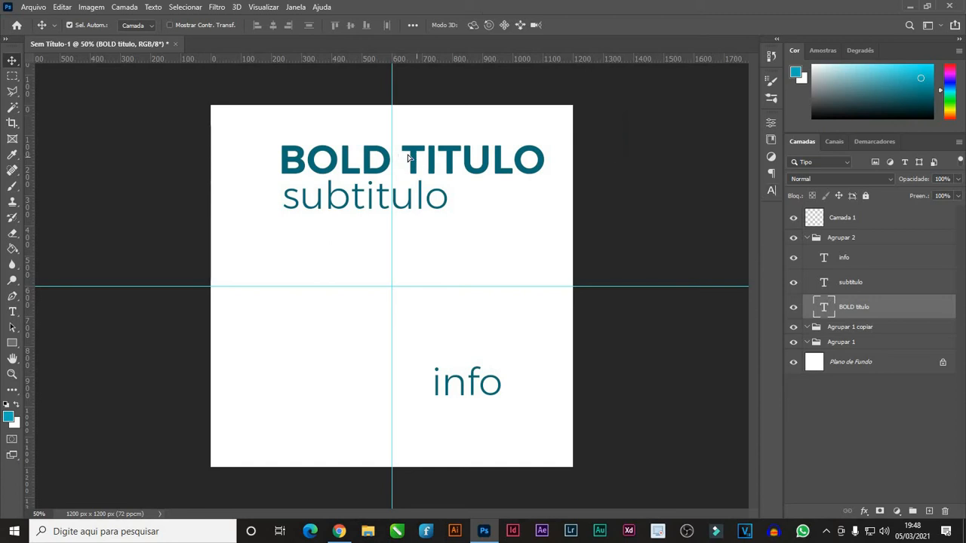
drag(408, 157, 396, 163)
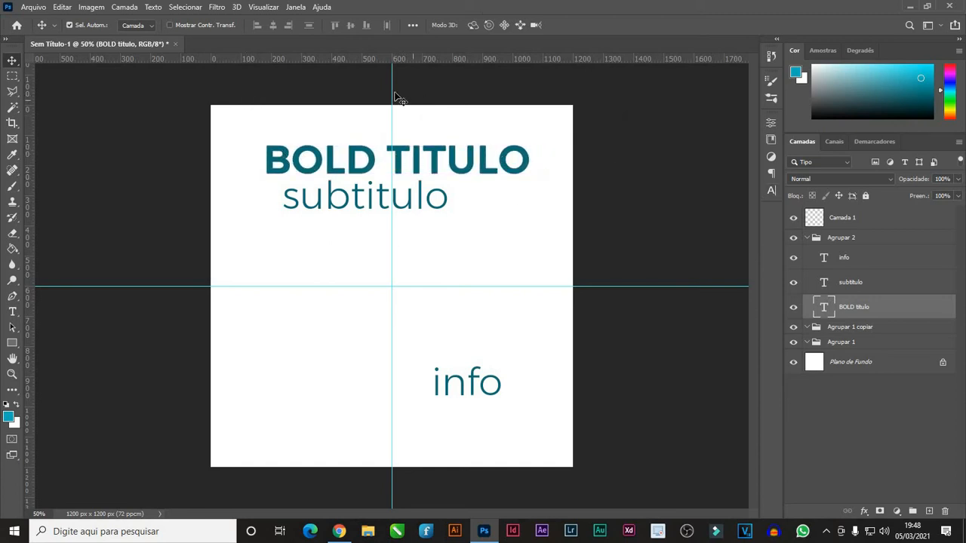
Clear all guides from the document.
click(295, 7)
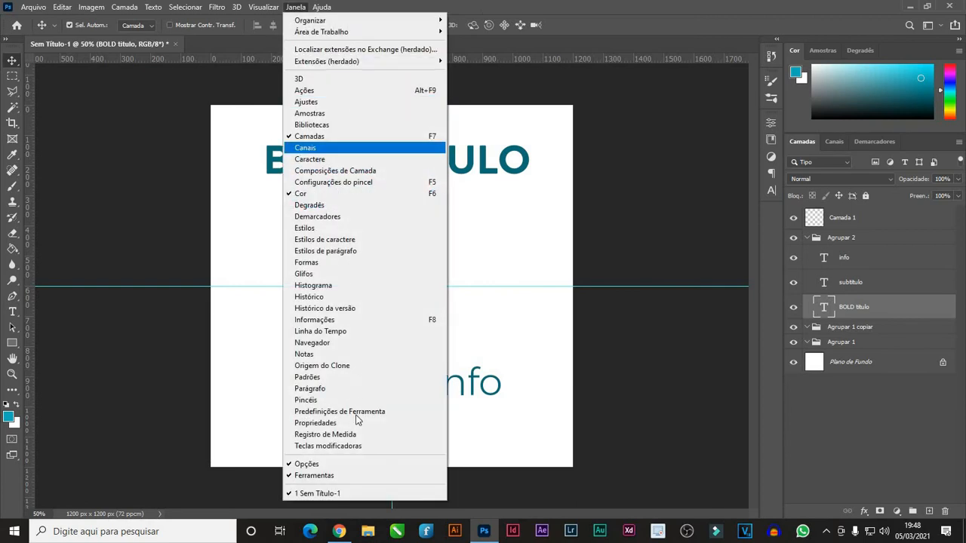
mouse_move(263, 7)
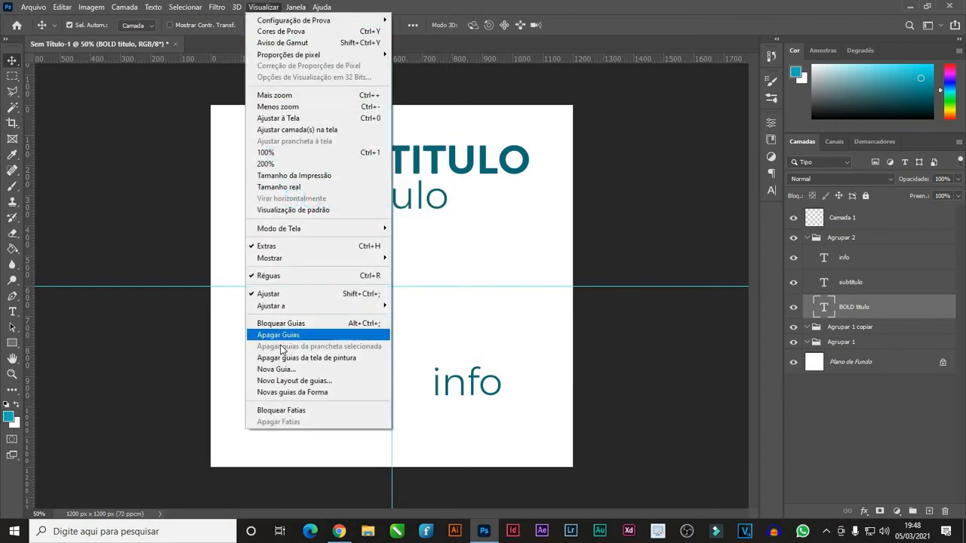
click(284, 335)
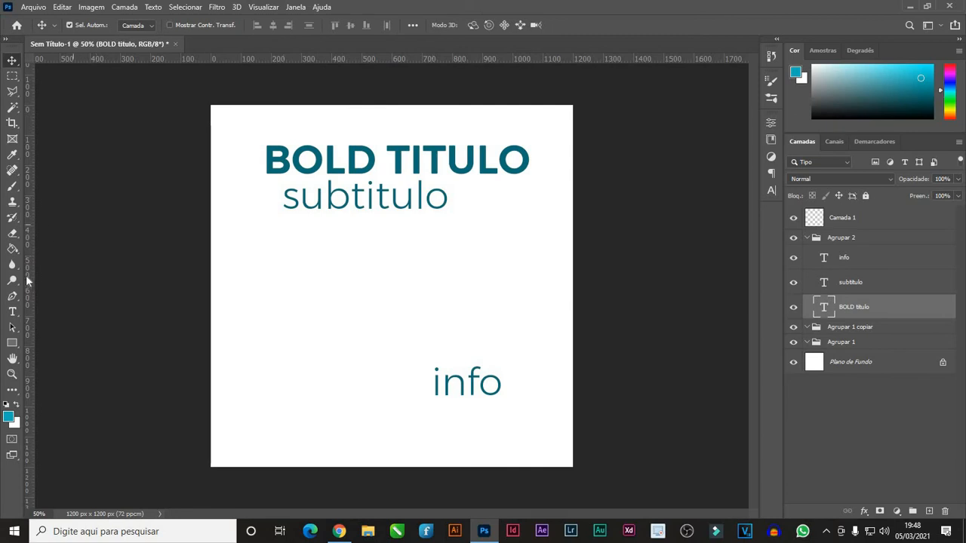
Draw a rectangle at the upper-left corner of the canvas and set its size to 50 × 50 px.
click(12, 343)
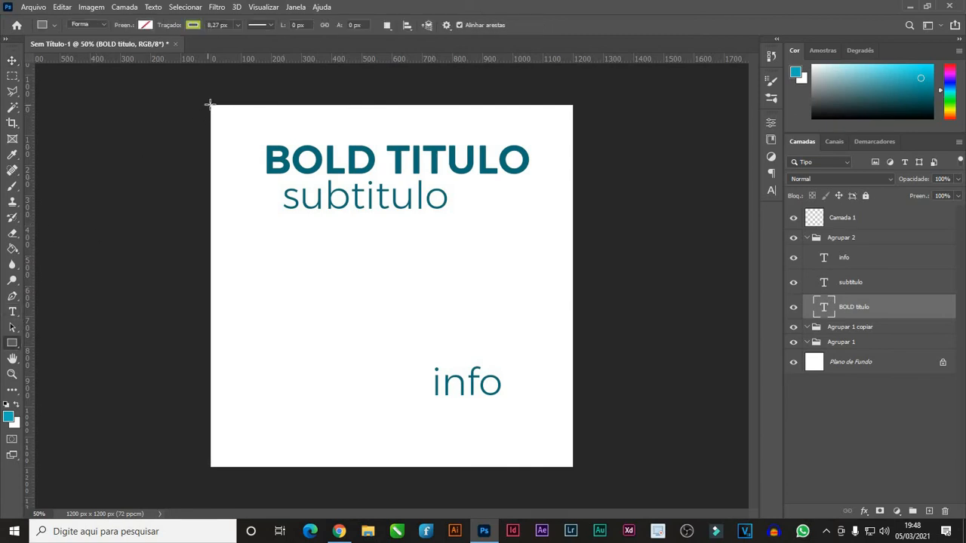
mouse_move(210, 103)
mouse_down()
mouse_move(222, 129)
mouse_move(236, 131)
mouse_up()
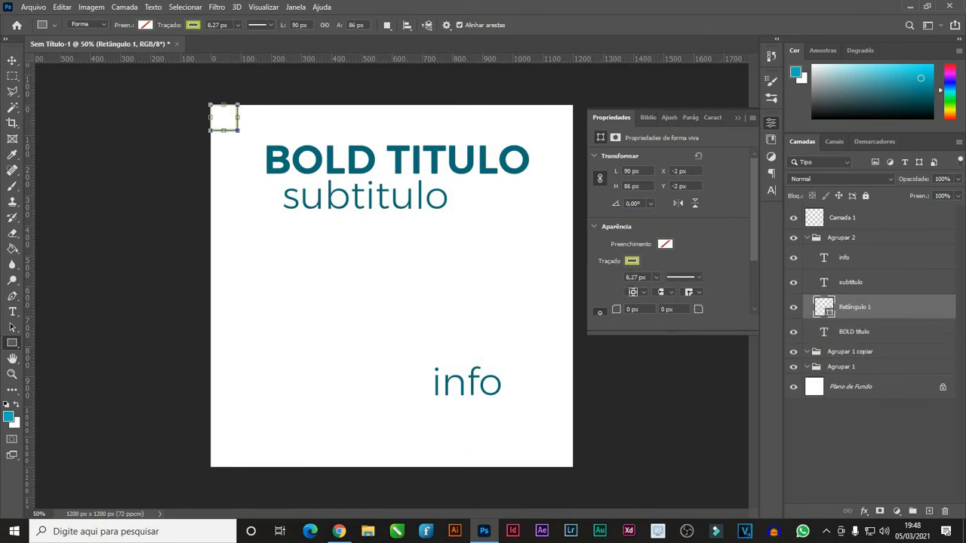
click(631, 171)
text(50)
key(Tab)
text(50)
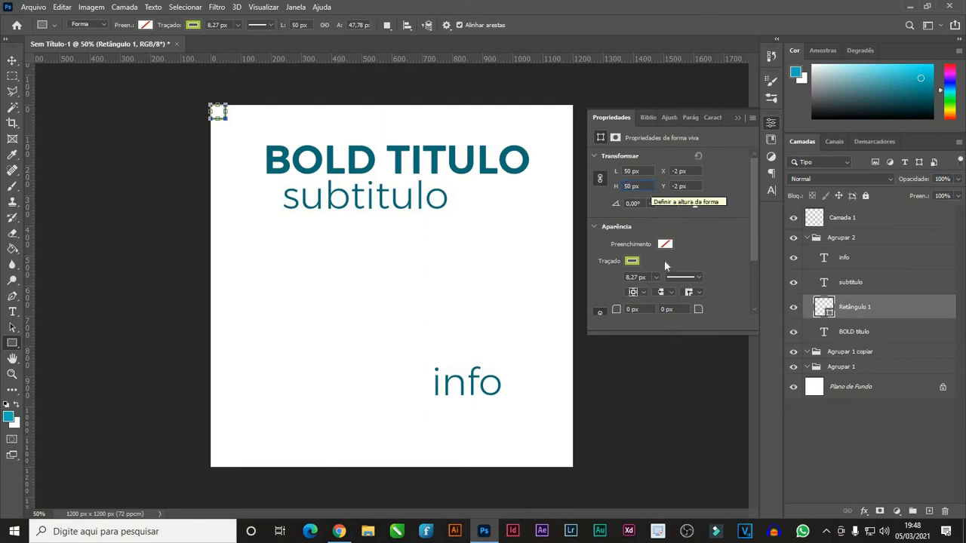
Fill the small square at the canvas's upper-left corner with solid blue and remove its stroke.
click(667, 251)
click(602, 308)
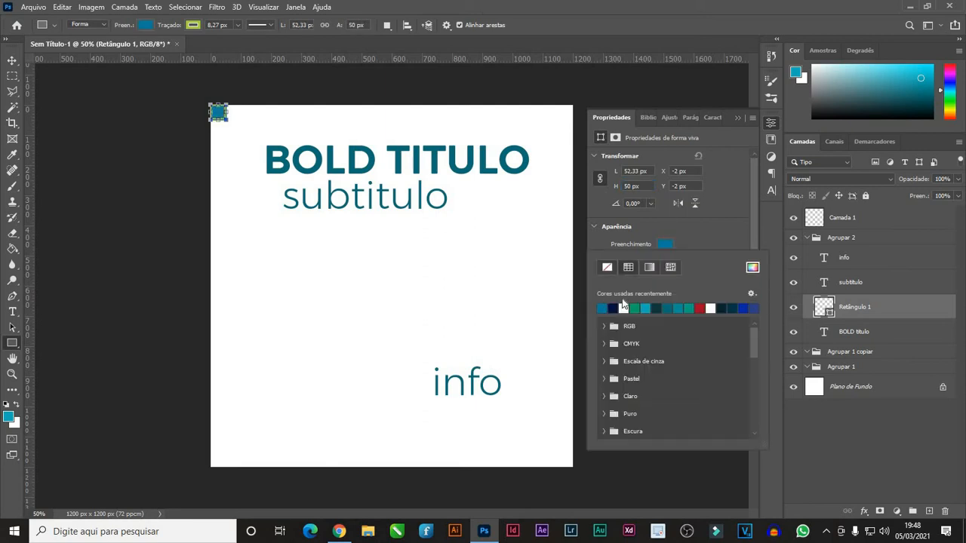
click(608, 268)
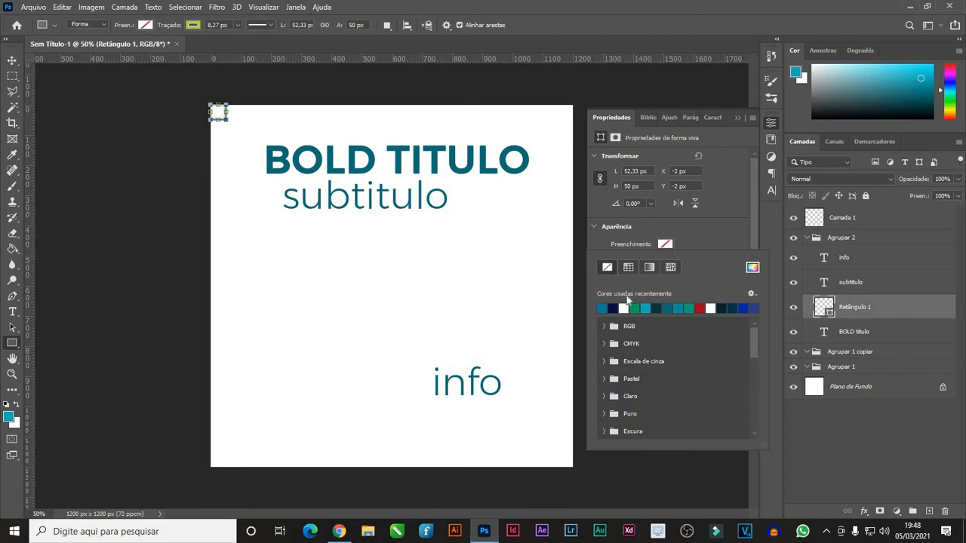
key(ctrl+z)
click(596, 229)
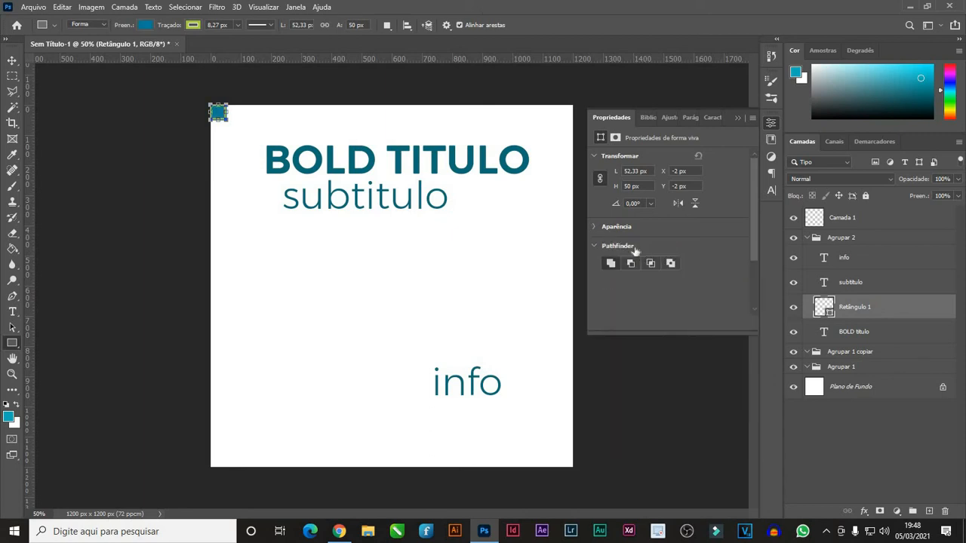
click(594, 228)
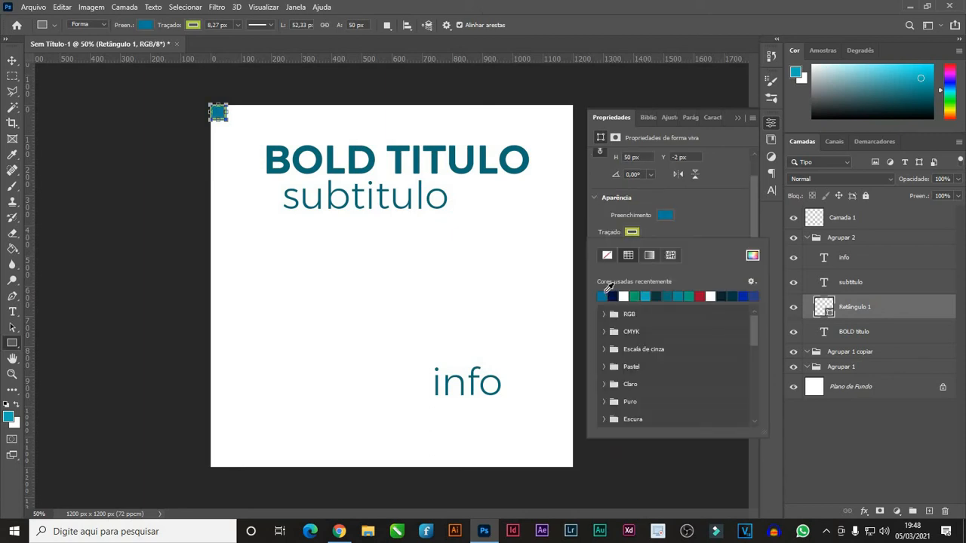
click(603, 257)
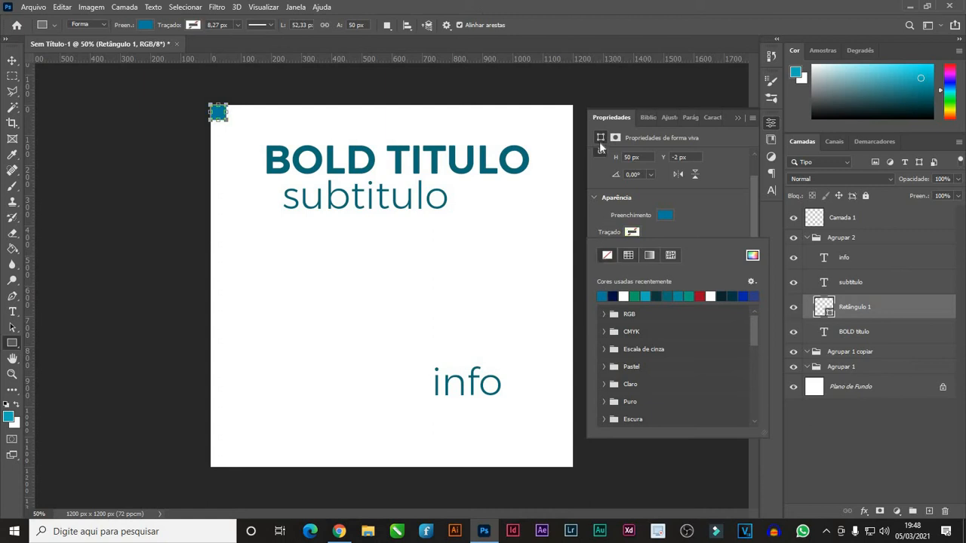
click(593, 199)
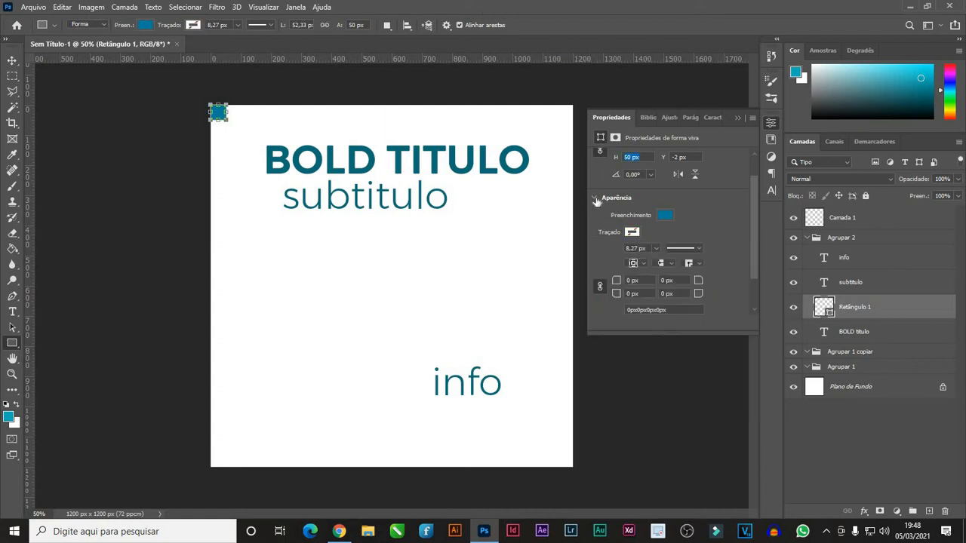
click(736, 118)
Using the square as a spacer in the upper-left and lower-left corners, place guides marking the canvas's top, left and bottom margins.
click(10, 60)
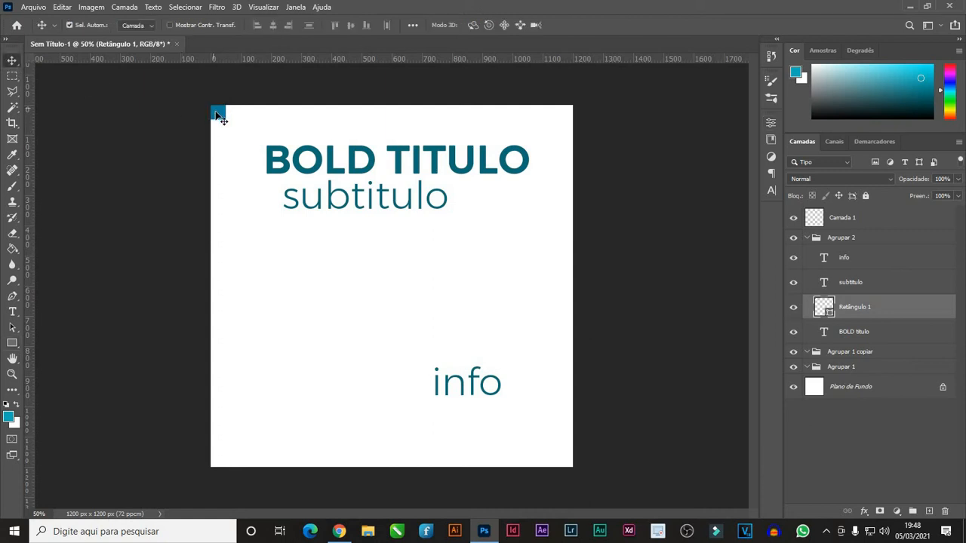
drag(218, 114, 218, 114)
drag(255, 60, 219, 460)
drag(32, 377, 226, 414)
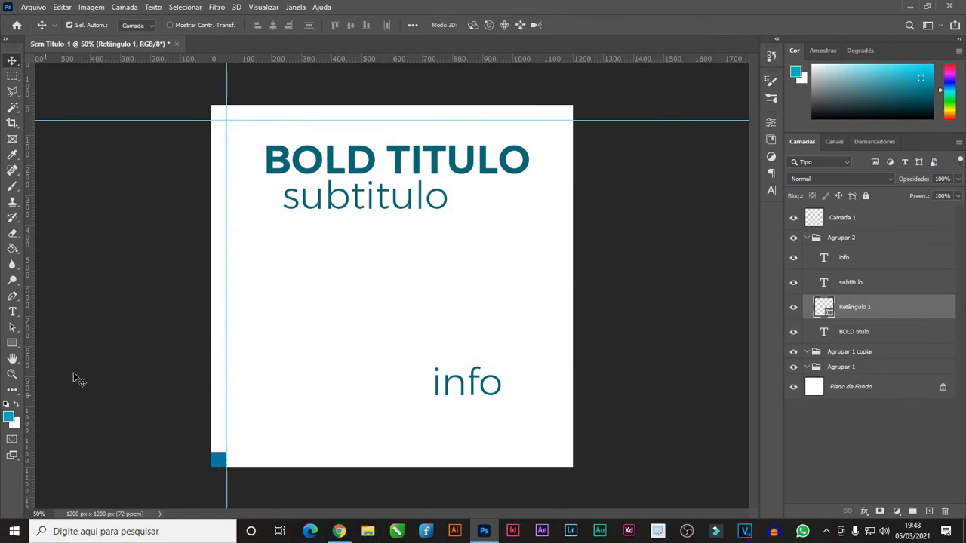
drag(315, 62, 259, 461)
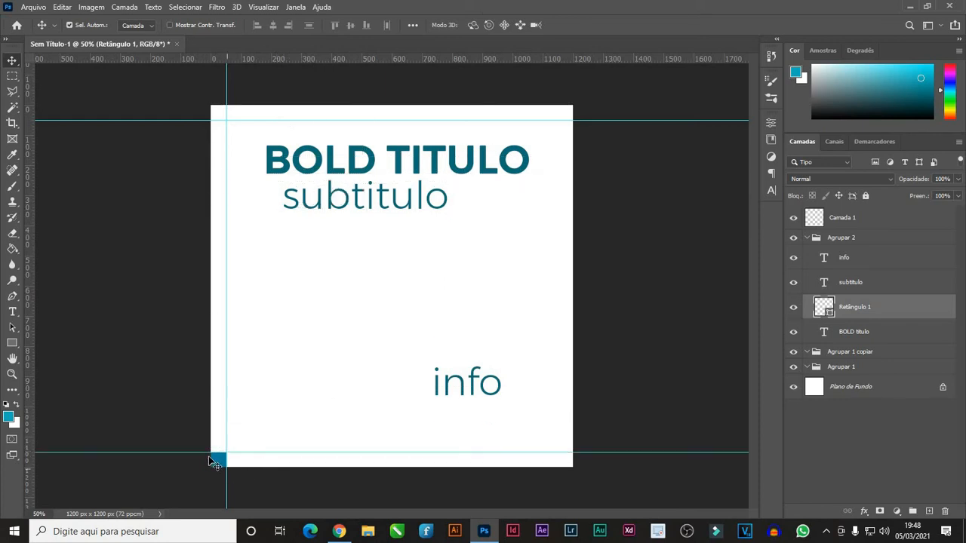
Move the square to the canvas's lower-right corner, place a vertical guide along its inner edge, and delete the square.
drag(501, 466, 563, 464)
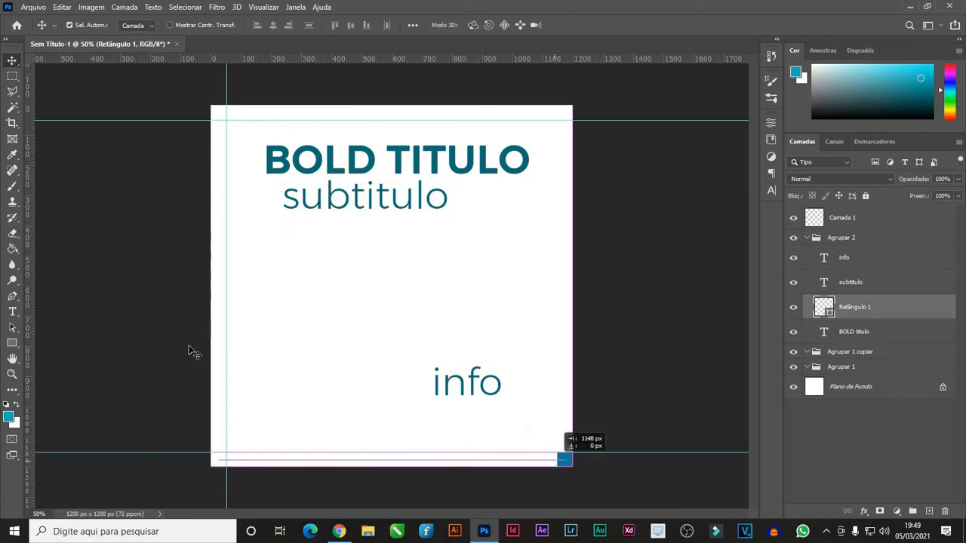
drag(26, 325, 577, 423)
drag(571, 462, 383, 330)
key(Delete)
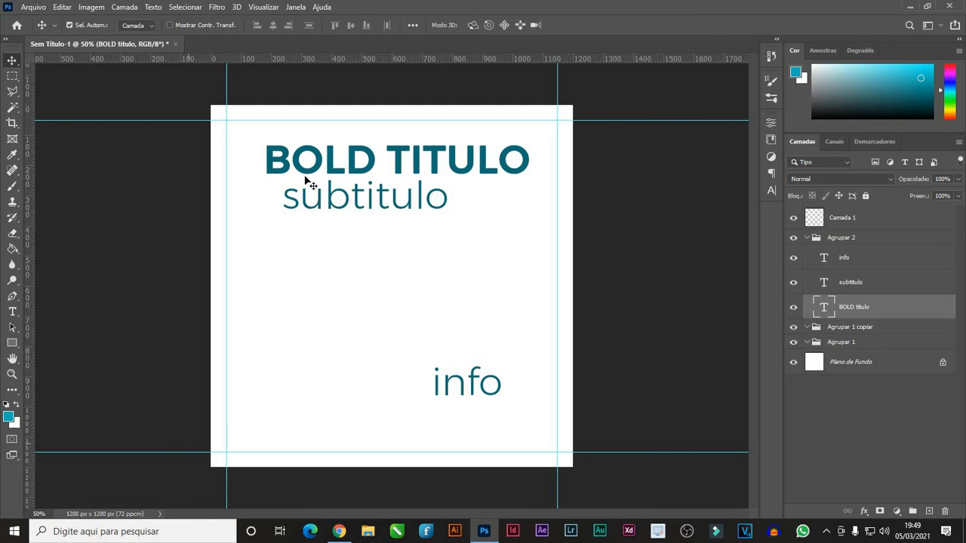
Shift the title slightly left and align the subtitle's left edge with it, using a vertical guide at the title's left edge.
drag(369, 162, 364, 159)
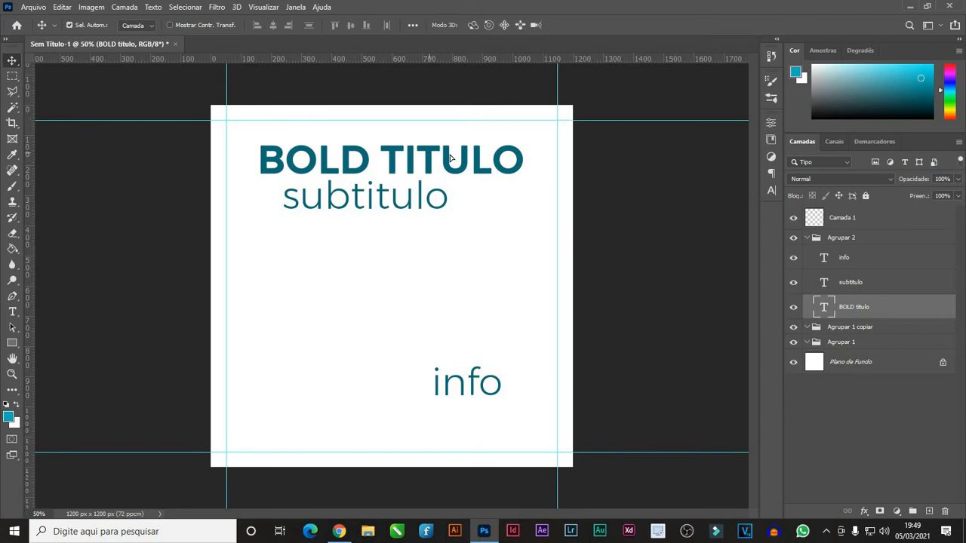
drag(451, 157, 385, 161)
drag(381, 208, 363, 211)
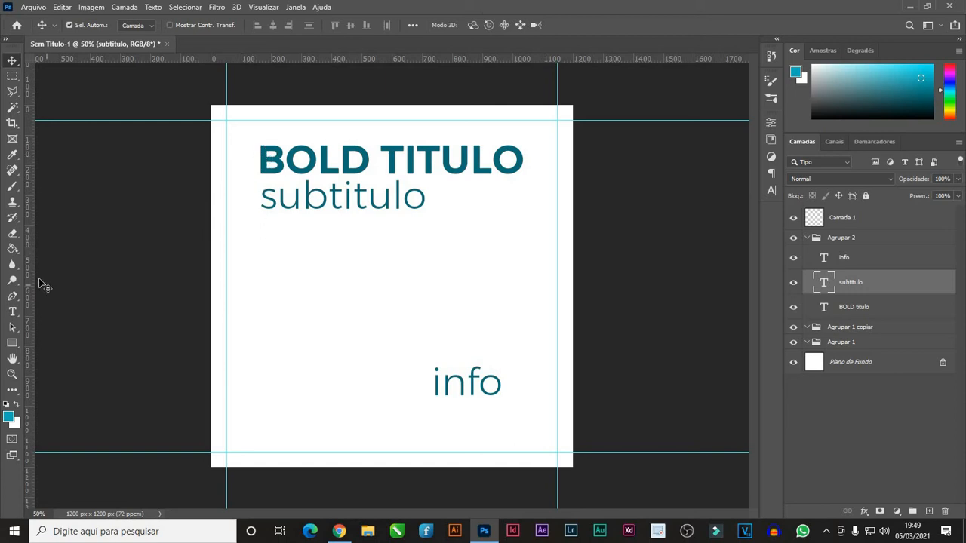
drag(104, 261, 260, 240)
drag(266, 204, 264, 204)
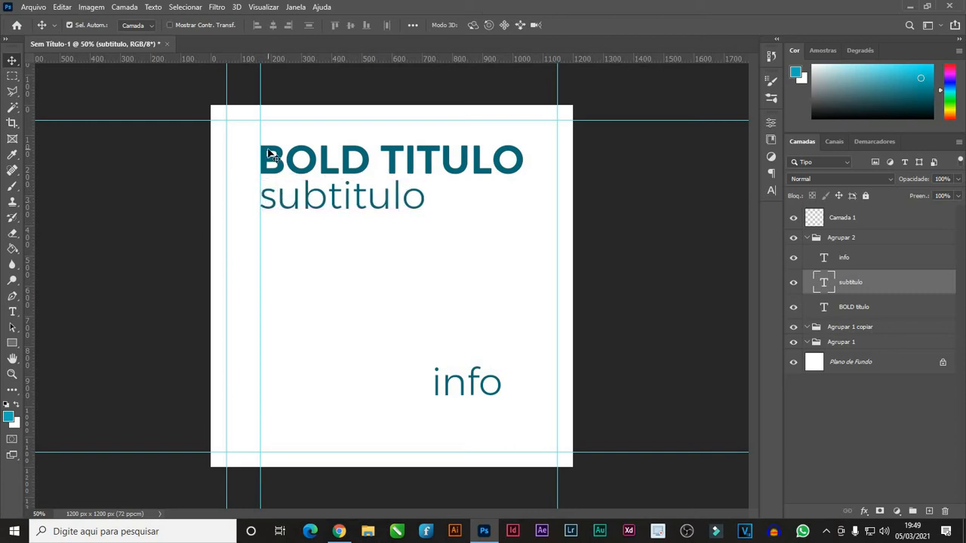
Try the subtitle roughly centred under the title and return its left edge to the guide.
drag(377, 203, 407, 202)
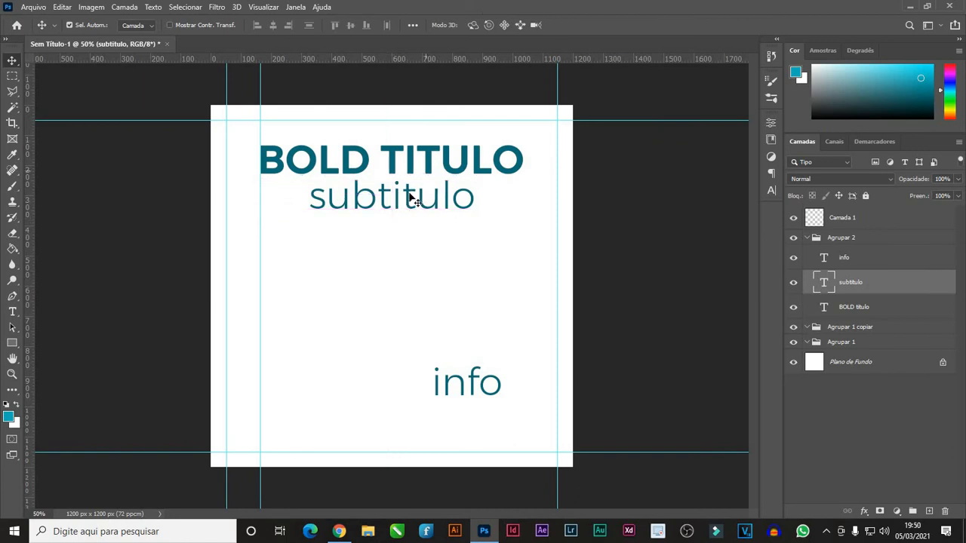
mouse_move(332, 200)
mouse_down()
mouse_move(338, 172)
mouse_move(359, 175)
mouse_move(350, 199)
mouse_up()
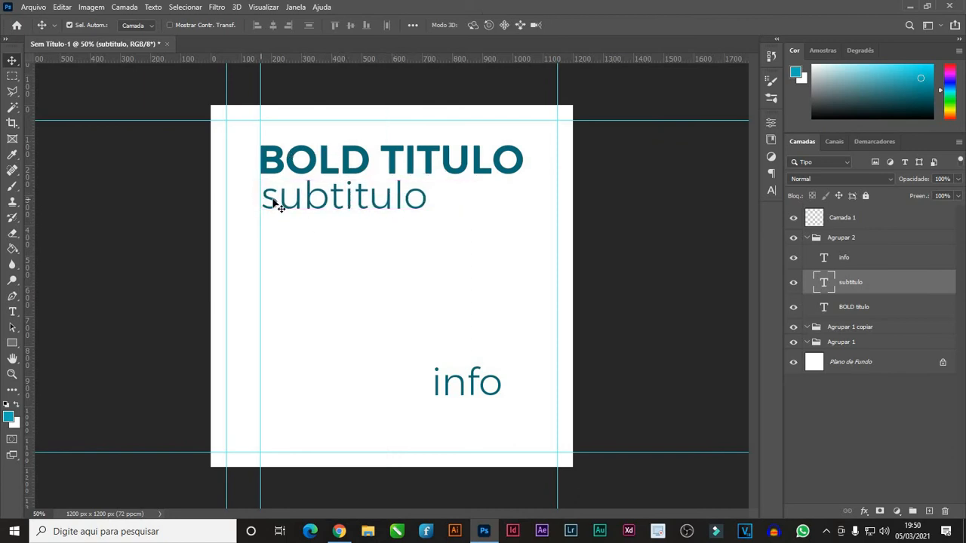
drag(271, 202, 323, 188)
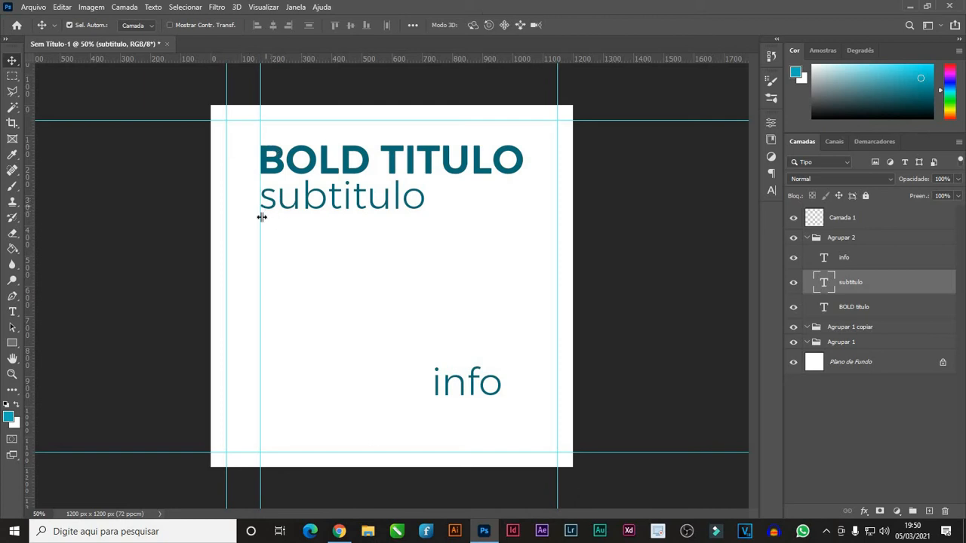
Relocate the text guide to the title's right edge, align the subtitle and info text to it, and raise the info text slightly.
drag(506, 217, 524, 220)
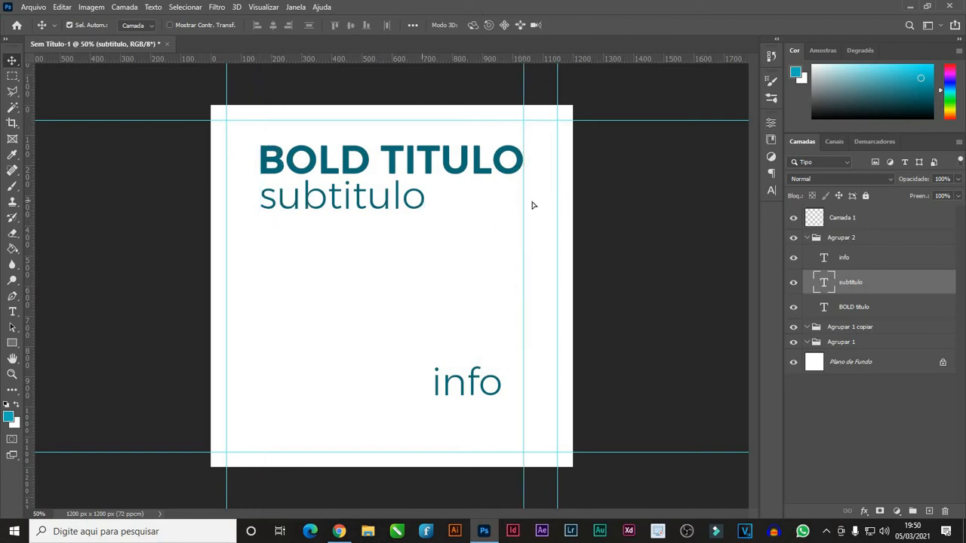
drag(430, 193, 527, 192)
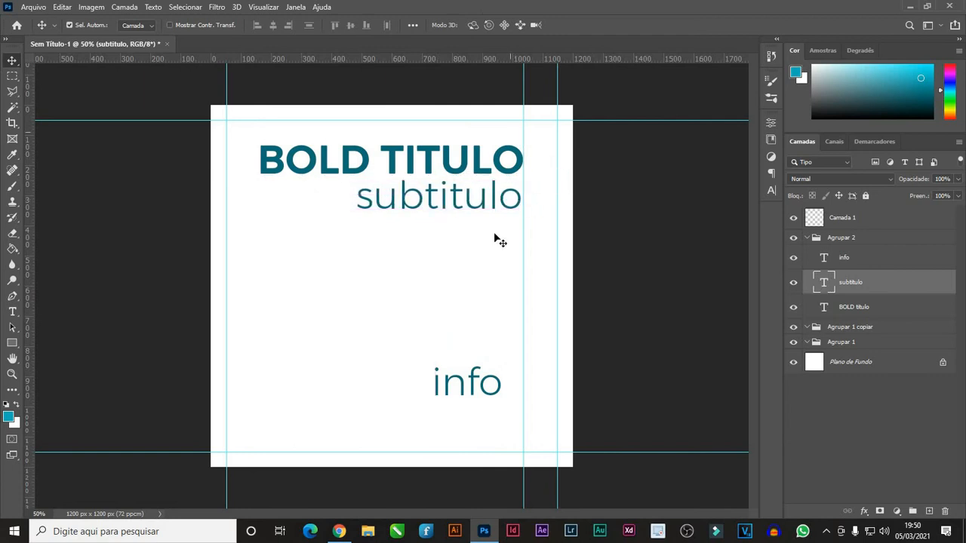
drag(476, 381, 506, 385)
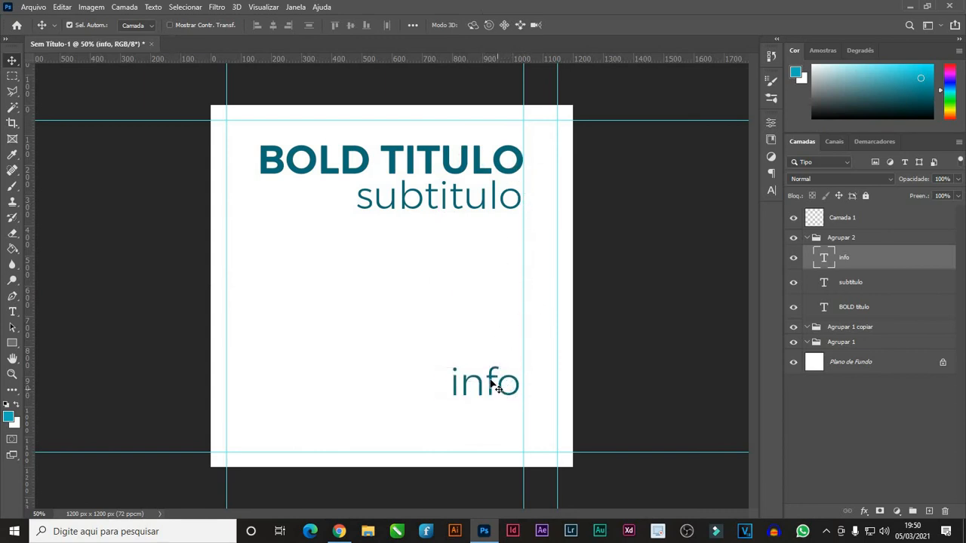
drag(491, 367, 490, 341)
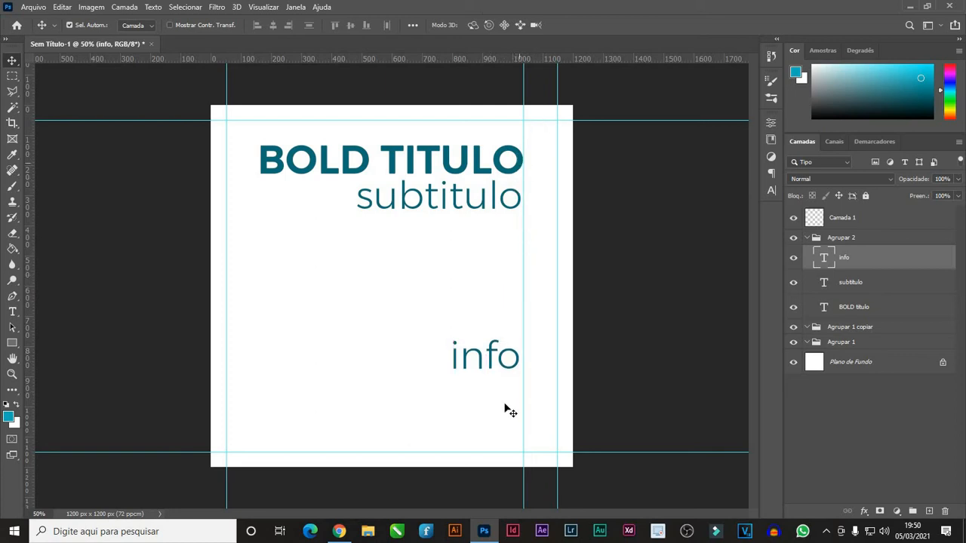
drag(476, 360, 477, 371)
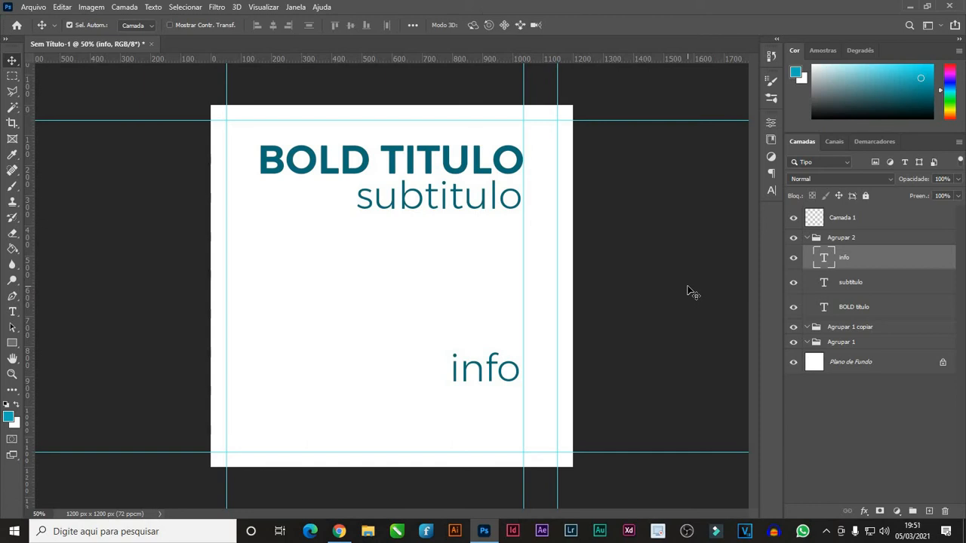
Open the paragraph settings and detach them as a floating panel over the middle of the canvas.
click(770, 174)
drag(687, 117, 400, 291)
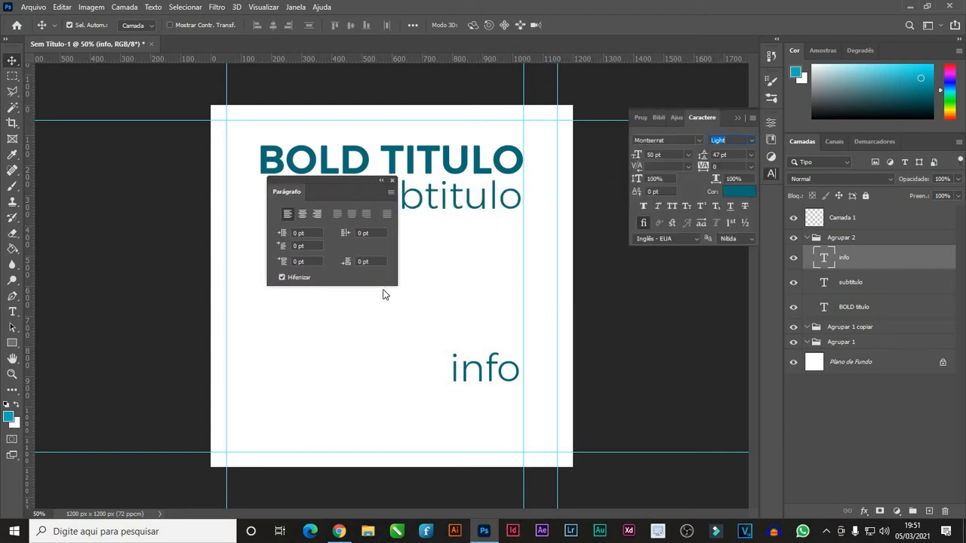
drag(336, 182, 369, 246)
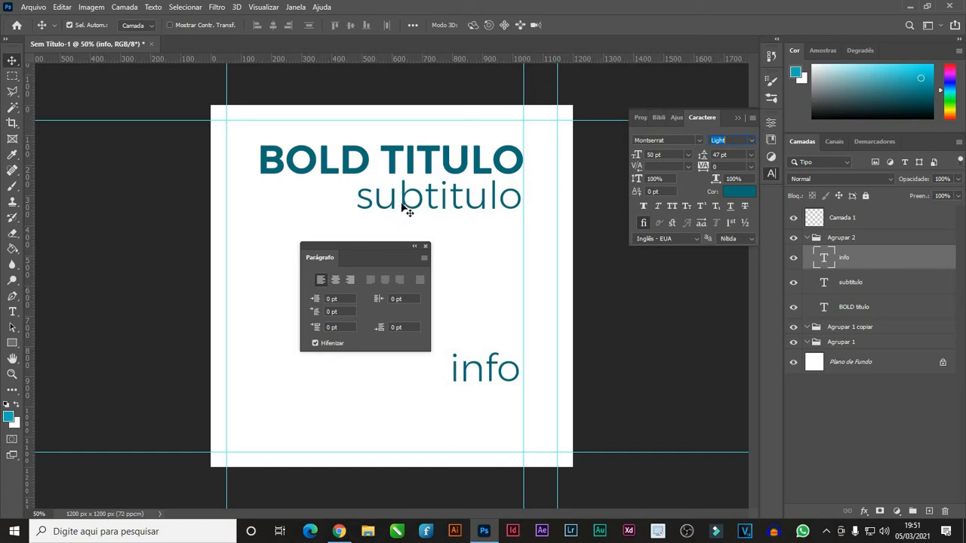
Align the subtitle and info text with a new guide at the title's left edge, and park the floating paragraph settings beside the canvas.
drag(400, 210, 273, 204)
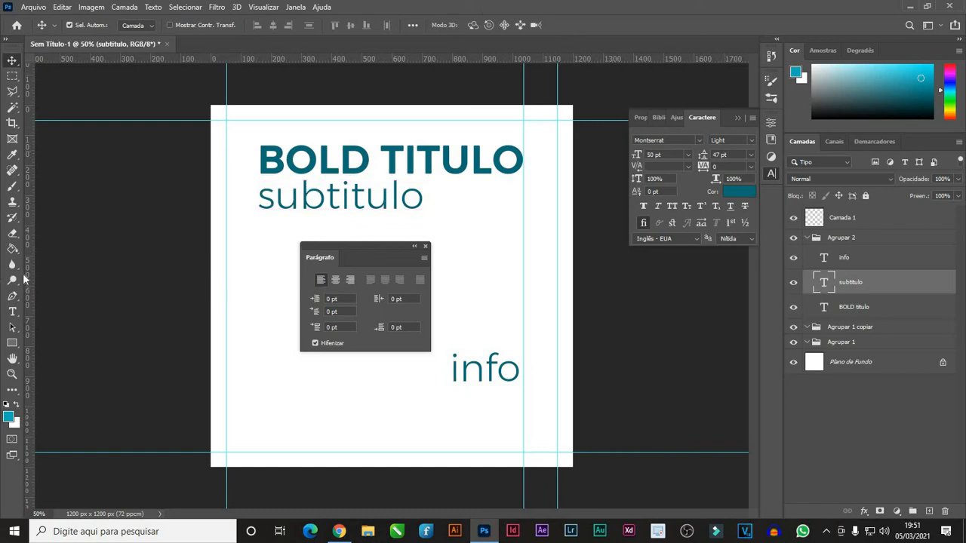
drag(31, 289, 259, 257)
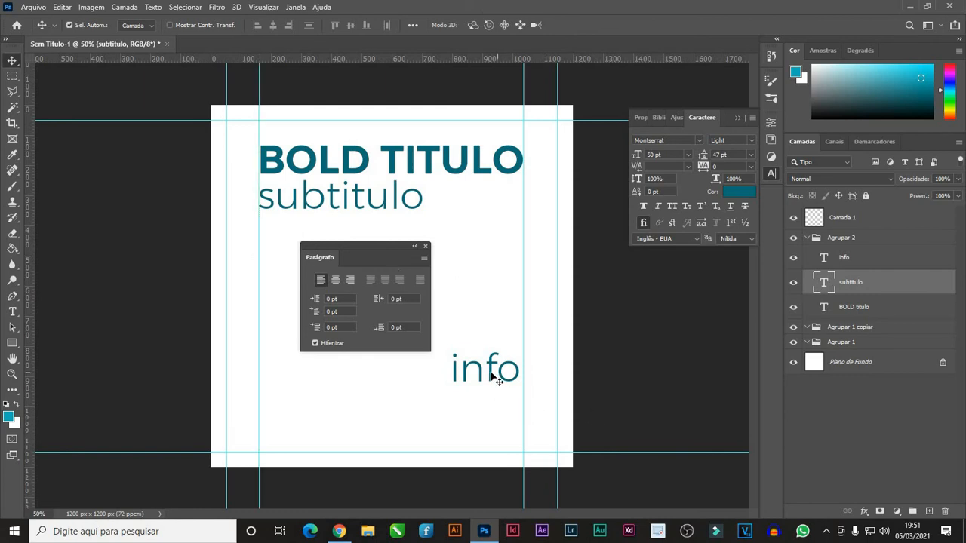
drag(498, 381, 298, 376)
drag(375, 249, 652, 317)
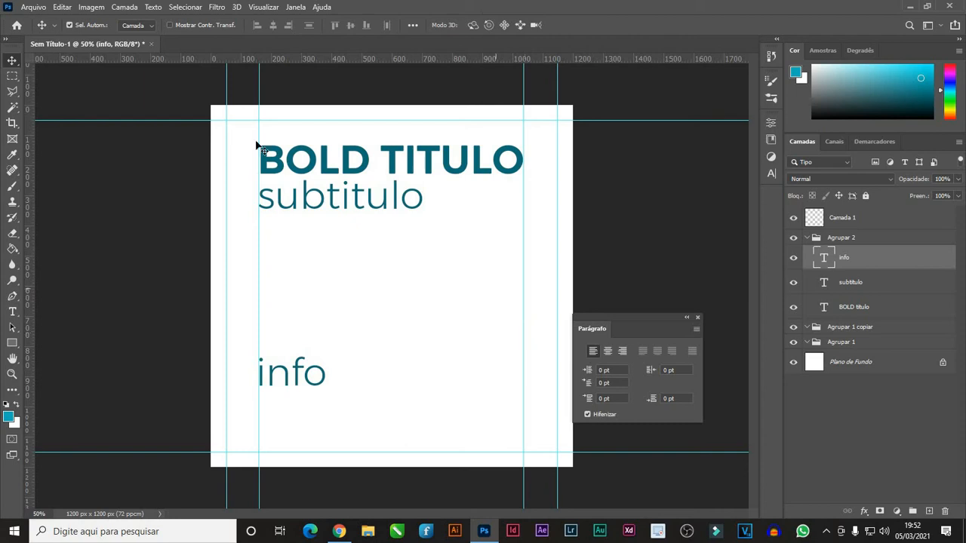
Right-align the title's paragraph and reposition the title between the two inner vertical guides, slightly lower than before.
mouse_move(280, 163)
mouse_down()
mouse_move(147, 164)
mouse_move(295, 164)
mouse_up()
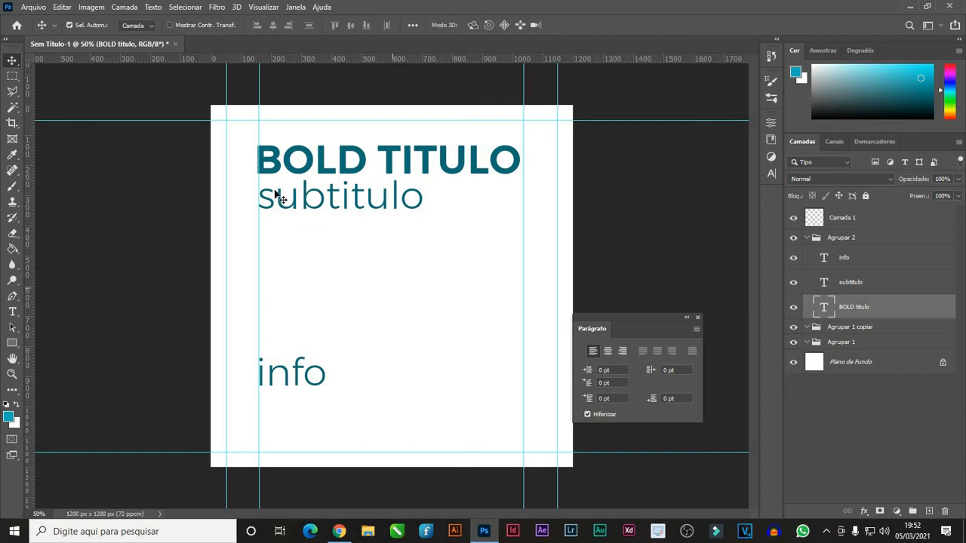
click(624, 351)
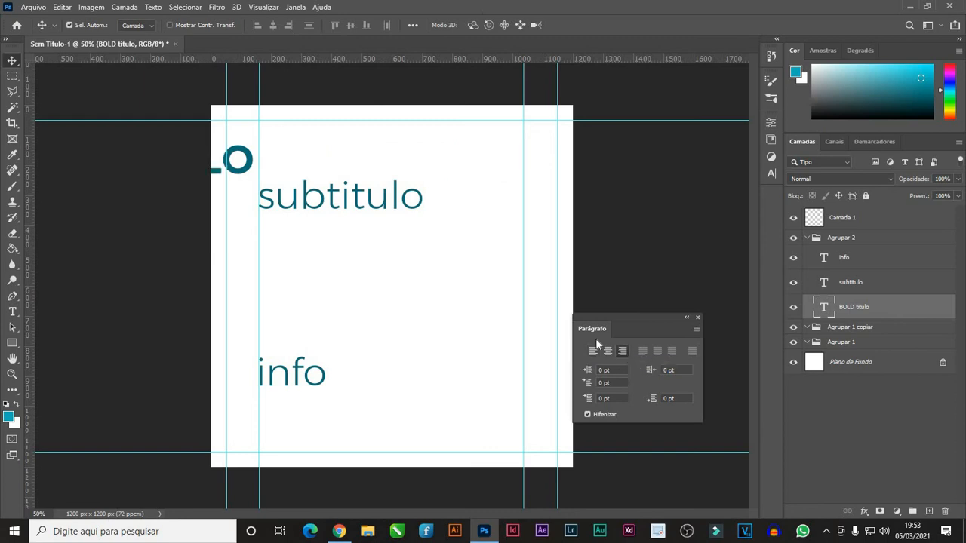
drag(240, 185, 511, 177)
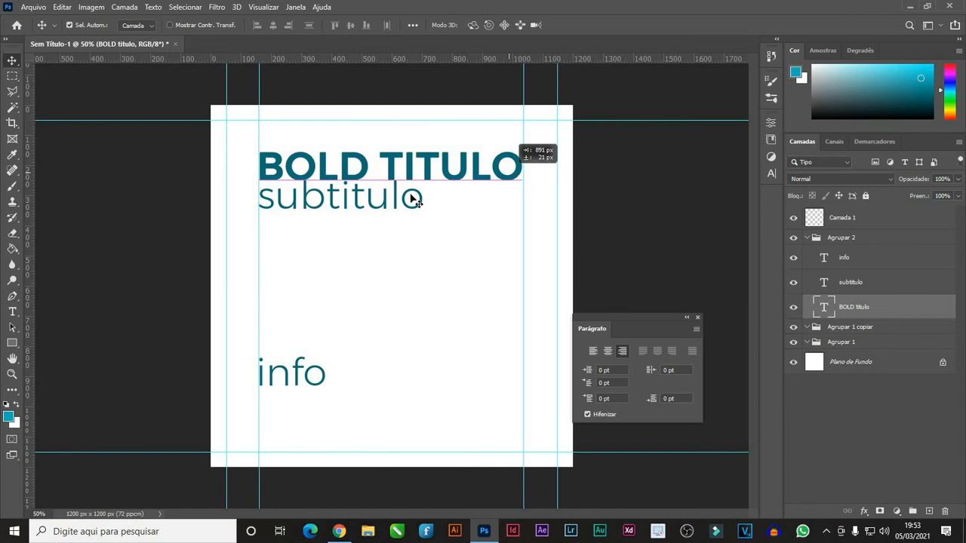
Move the subtitle and info text to the guide at the title's right edge, lowering the subtitle slightly below the title.
drag(398, 205, 489, 201)
drag(317, 382, 490, 384)
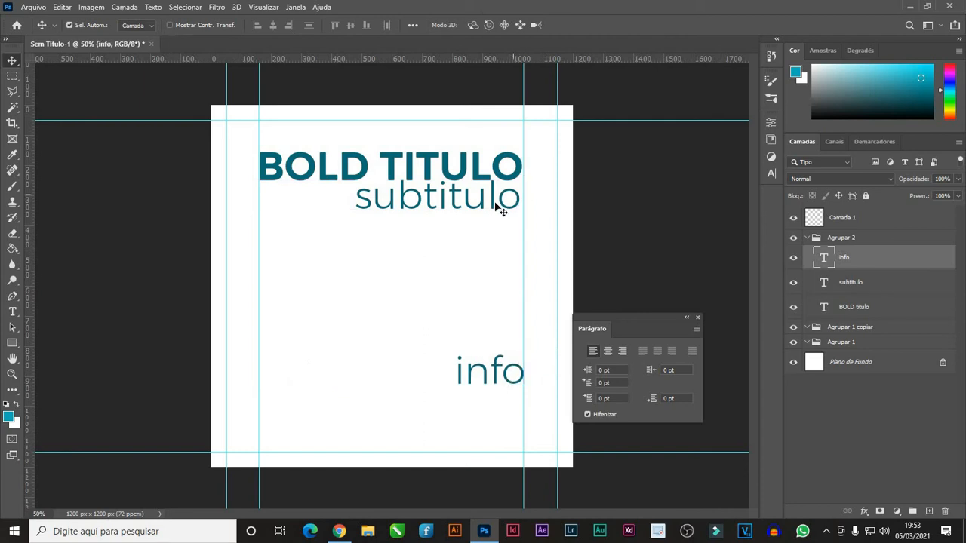
drag(490, 209, 495, 257)
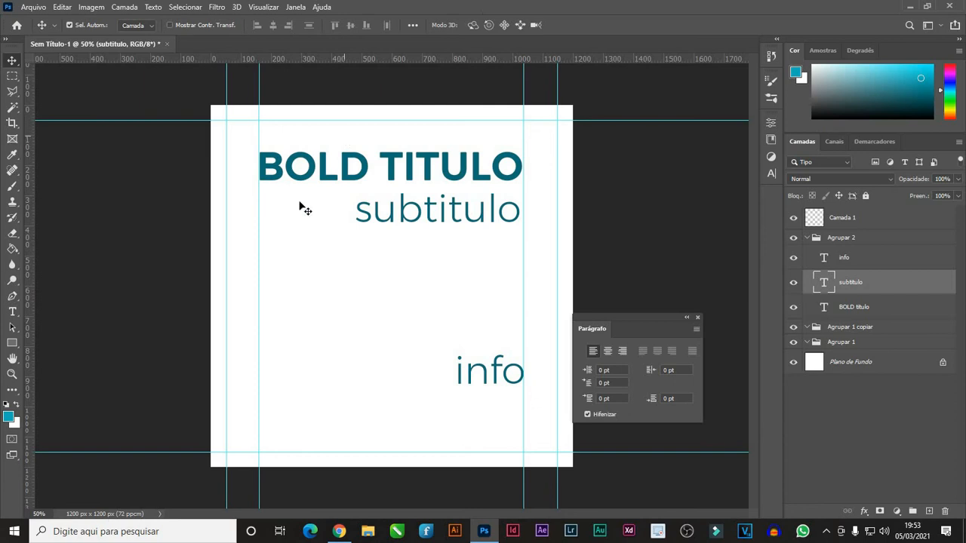
Move the subtitle back to the left text guide just under the title, nudge the title left, and raise the info text slightly.
drag(366, 217, 270, 208)
click(280, 174)
drag(279, 173, 277, 173)
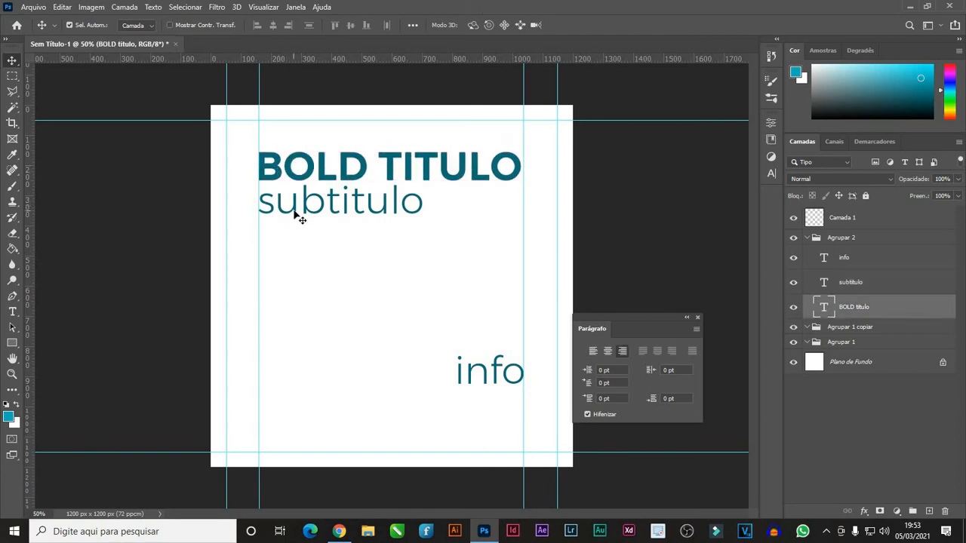
drag(295, 211, 352, 212)
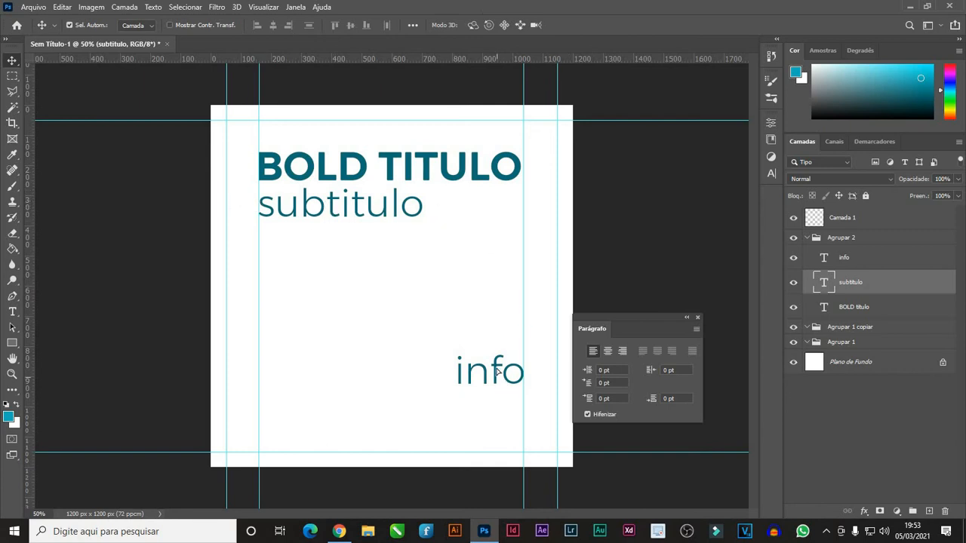
mouse_move(499, 379)
mouse_down()
mouse_move(496, 356)
mouse_move(518, 373)
mouse_up()
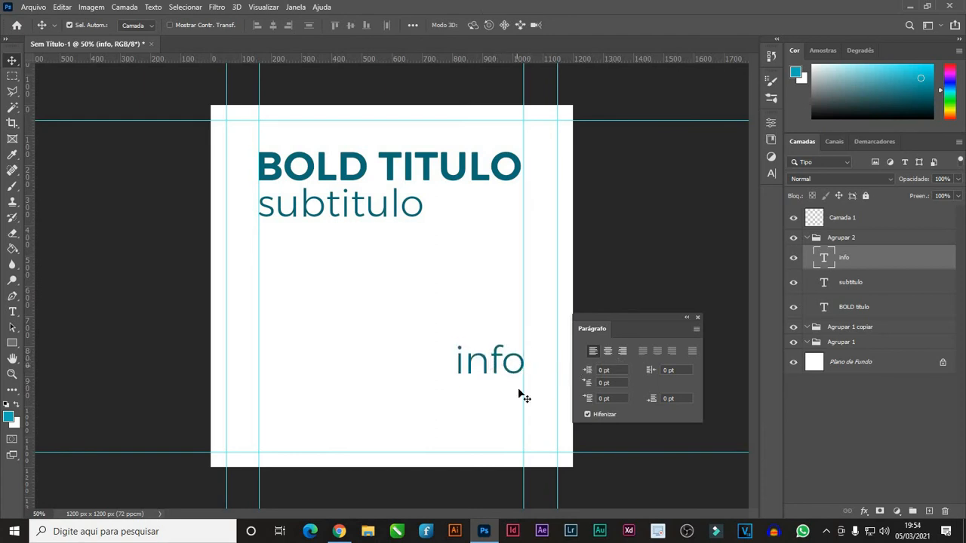
Lower the title about 28 px and move the subtitle and info text down by a similar small distance.
click(385, 176)
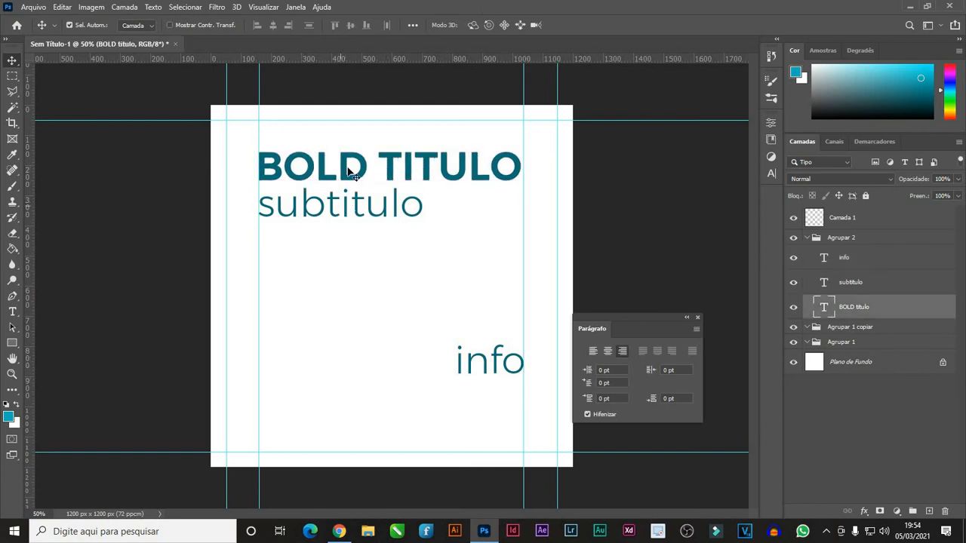
drag(387, 177, 389, 185)
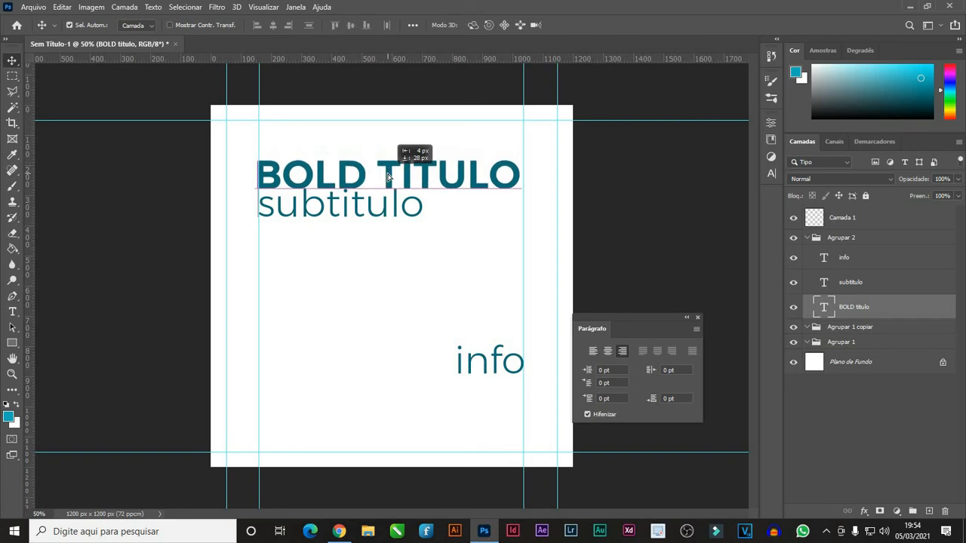
click(358, 217)
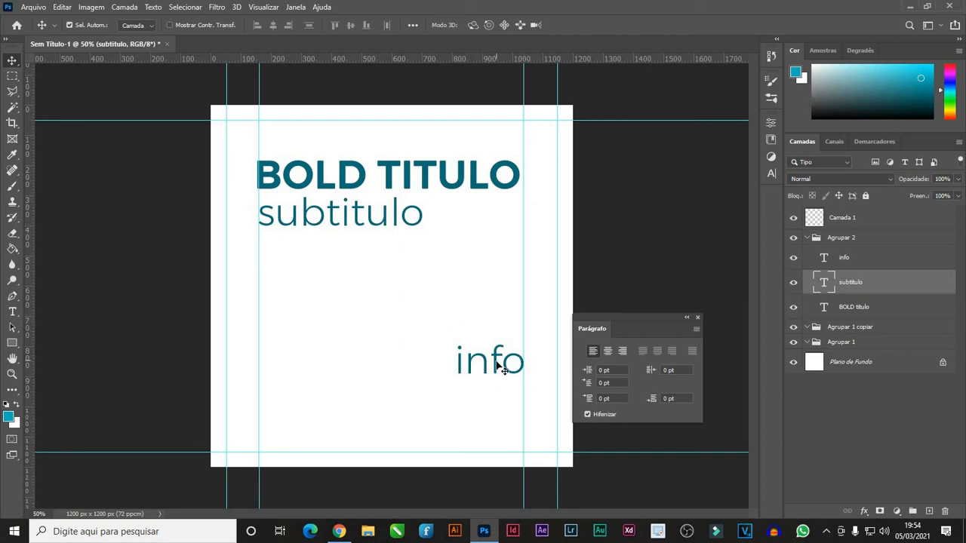
drag(498, 366, 498, 375)
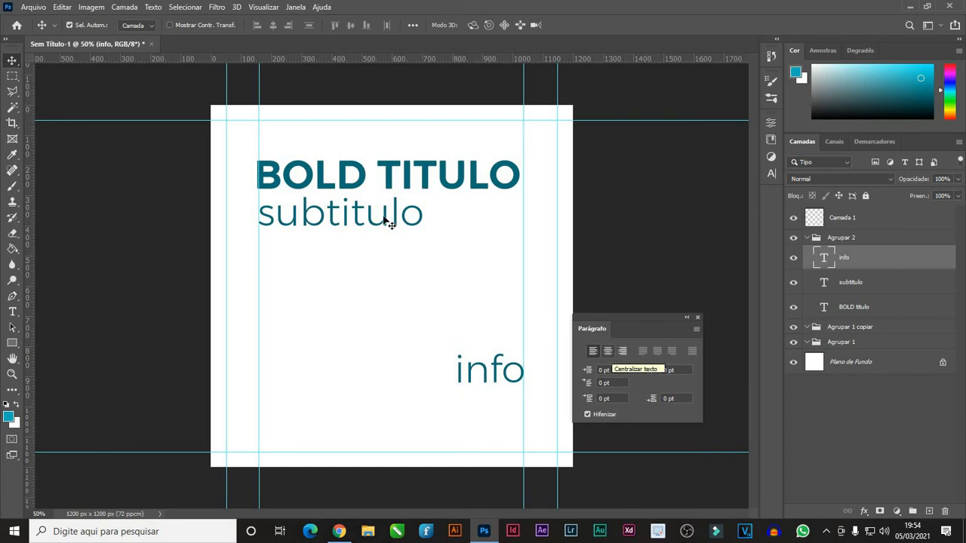
Centre the subtitle and info text under the title, and shift the title and subtitle slightly right to fit between the inner vertical guides.
drag(398, 222, 452, 224)
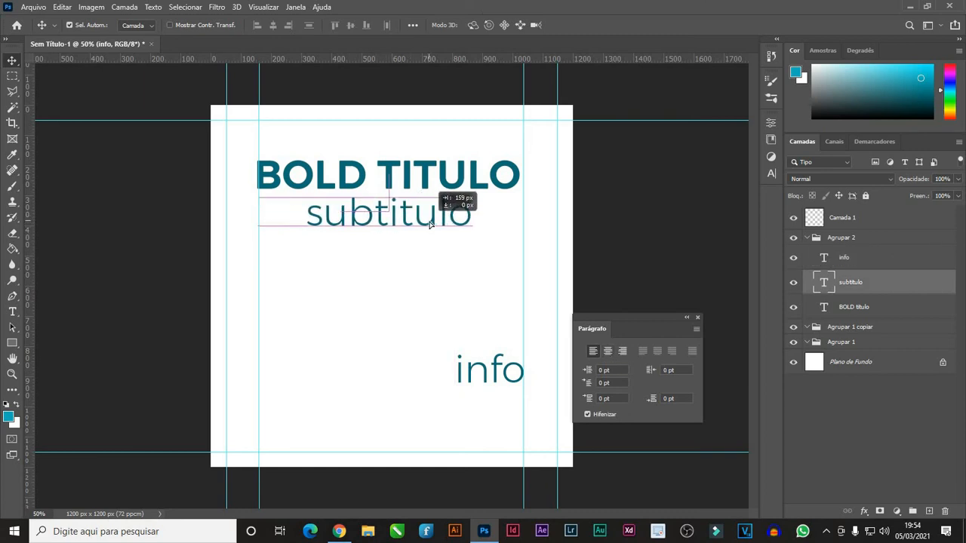
click(494, 373)
drag(491, 370, 388, 337)
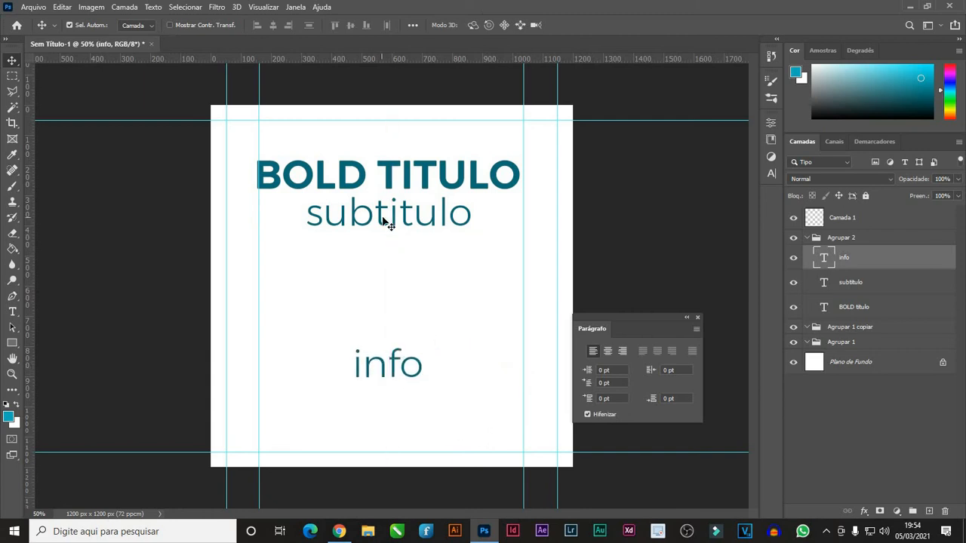
drag(387, 223, 398, 181)
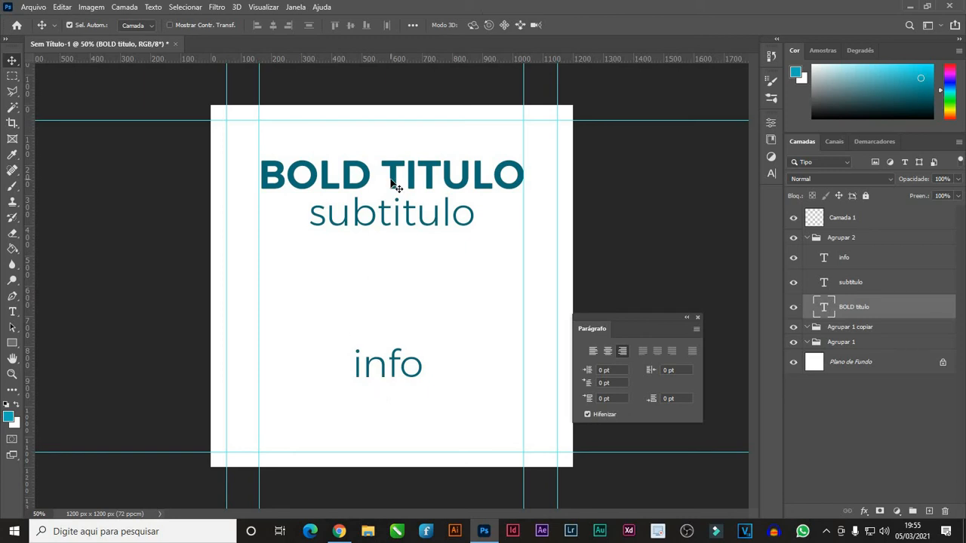
mouse_move(395, 184)
mouse_down()
mouse_move(401, 188)
mouse_move(395, 179)
mouse_up()
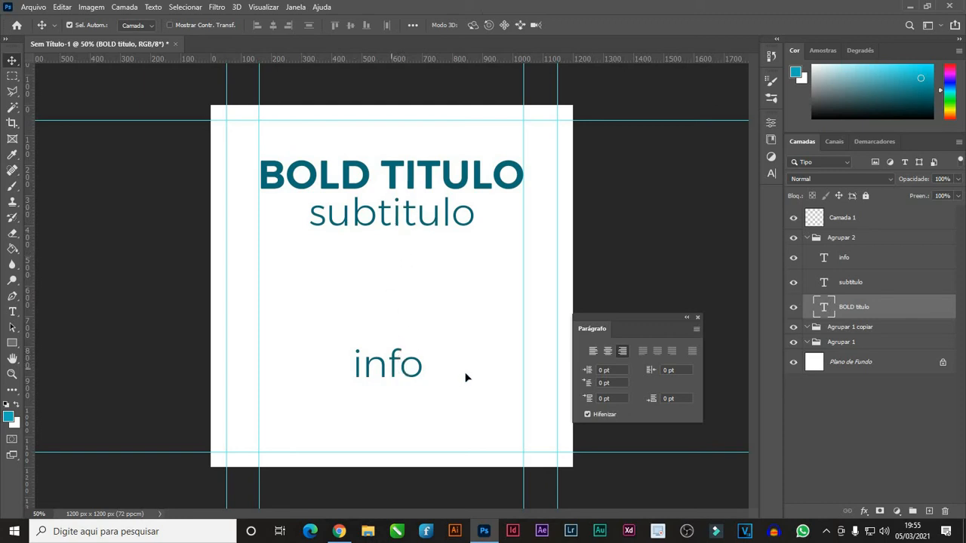
Move the info text near the right inner guide and slightly lower, and nudge the title and subtitle slightly right.
drag(391, 375, 489, 381)
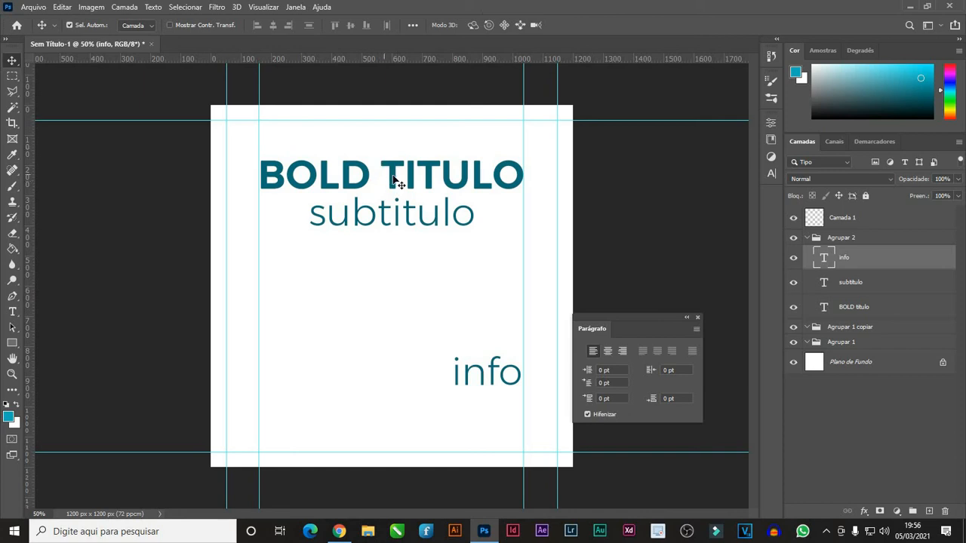
mouse_move(395, 191)
mouse_down()
mouse_move(392, 180)
mouse_move(401, 201)
mouse_up()
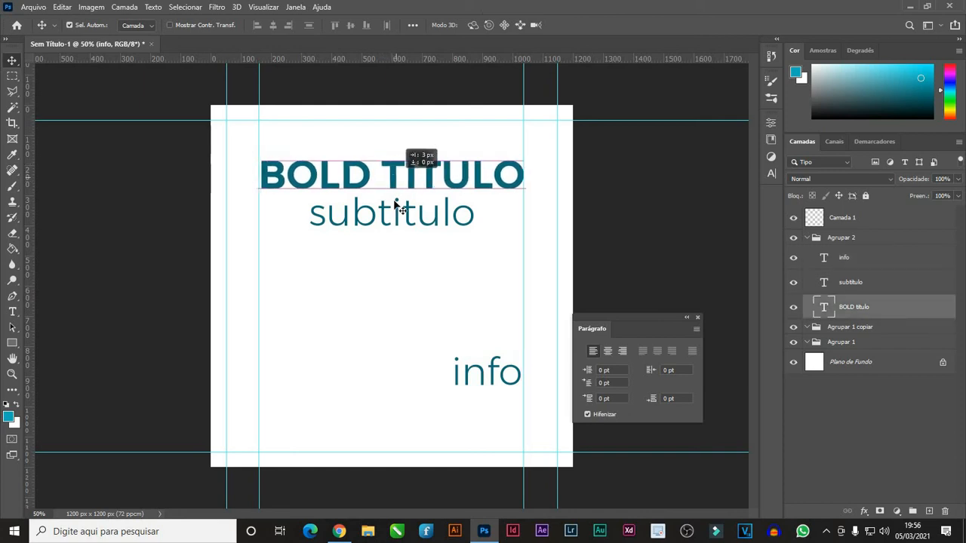
mouse_move(355, 225)
mouse_down()
mouse_move(363, 234)
mouse_move(363, 223)
mouse_up()
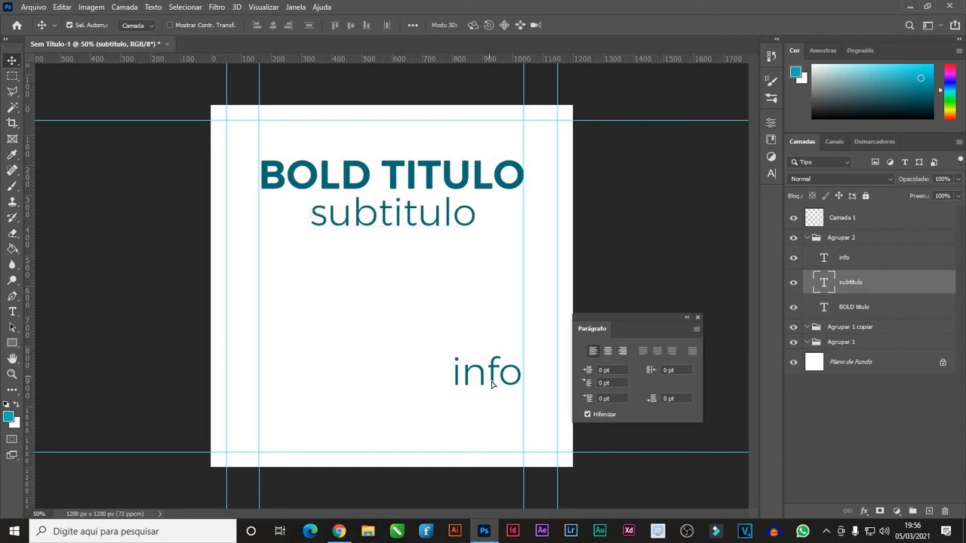
drag(494, 376, 490, 380)
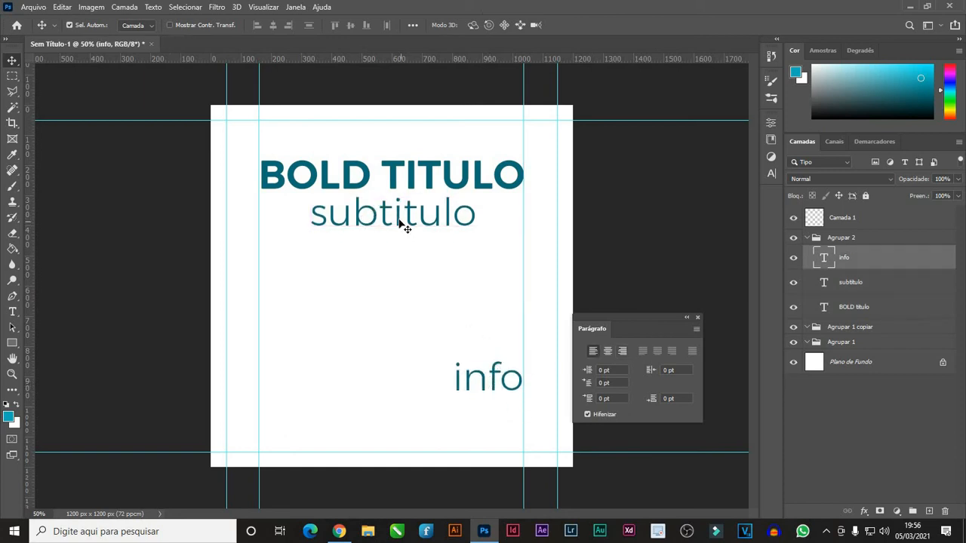
Align the subtitle with the left inner guide and raise the title about 18 px.
drag(405, 227, 354, 228)
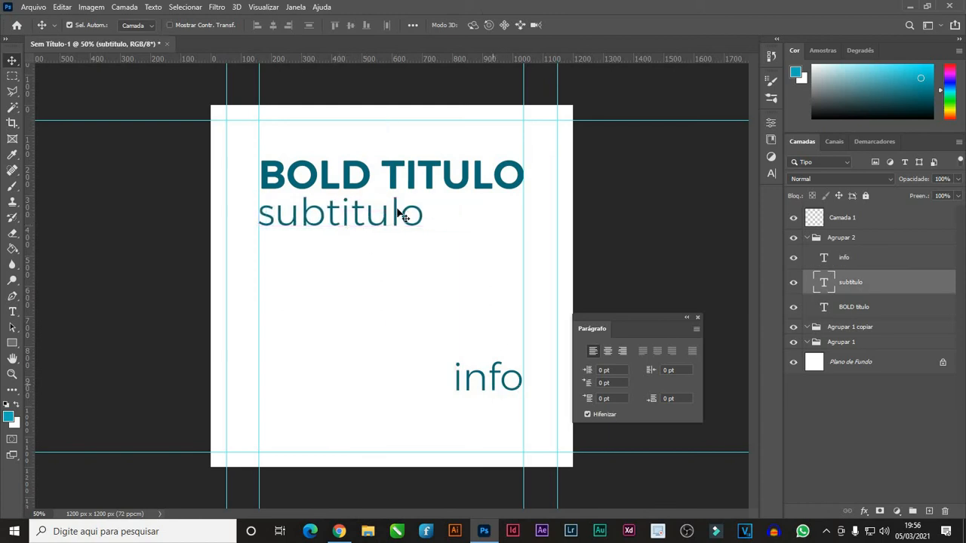
drag(354, 208, 357, 208)
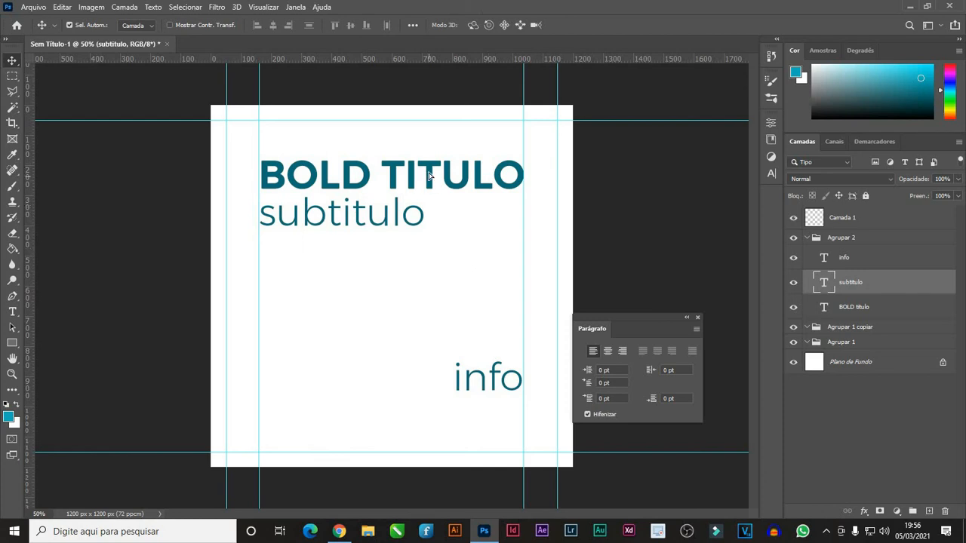
mouse_move(430, 185)
mouse_down()
mouse_move(429, 173)
mouse_move(431, 192)
mouse_up()
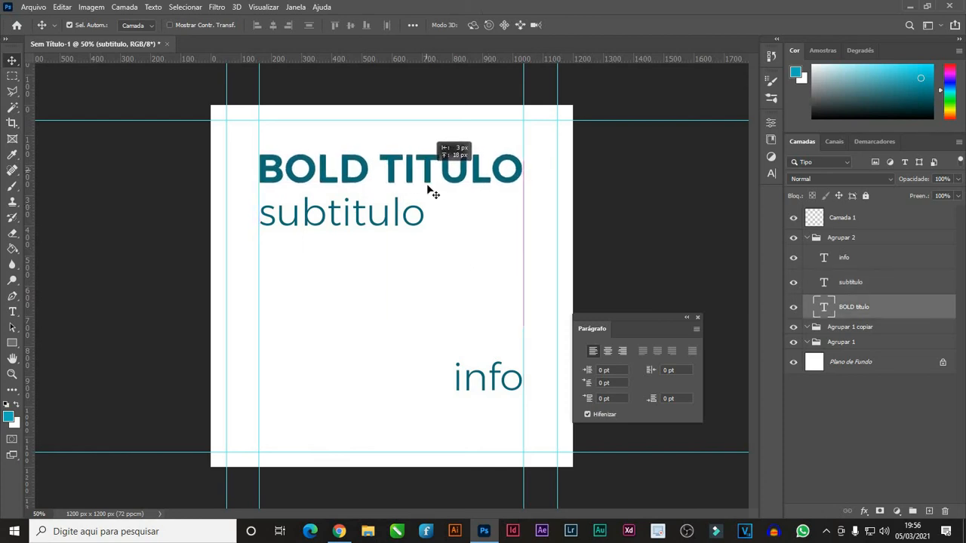
Centre the subtitle closely beneath the title and align the info text's right edge with the right inner guide.
drag(314, 224, 395, 215)
drag(360, 276, 410, 203)
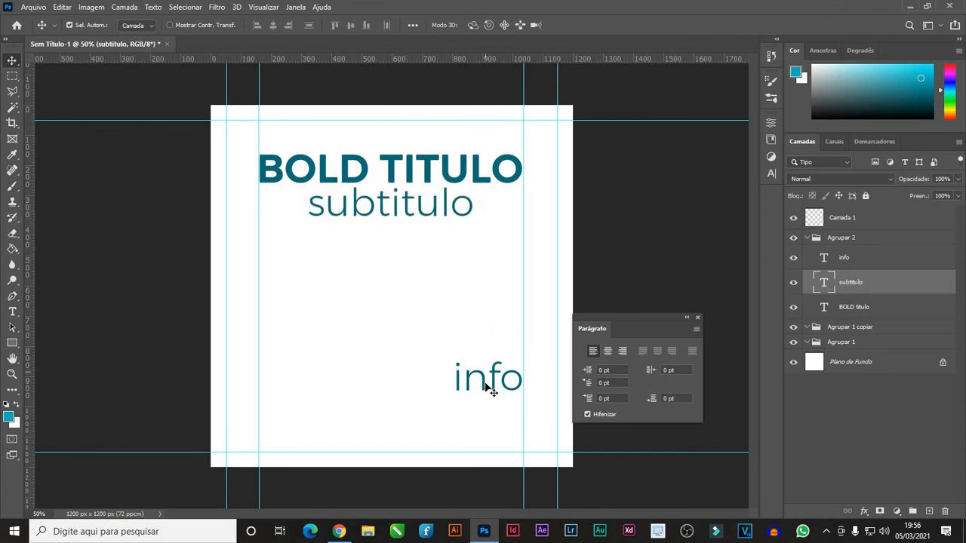
drag(492, 375, 493, 375)
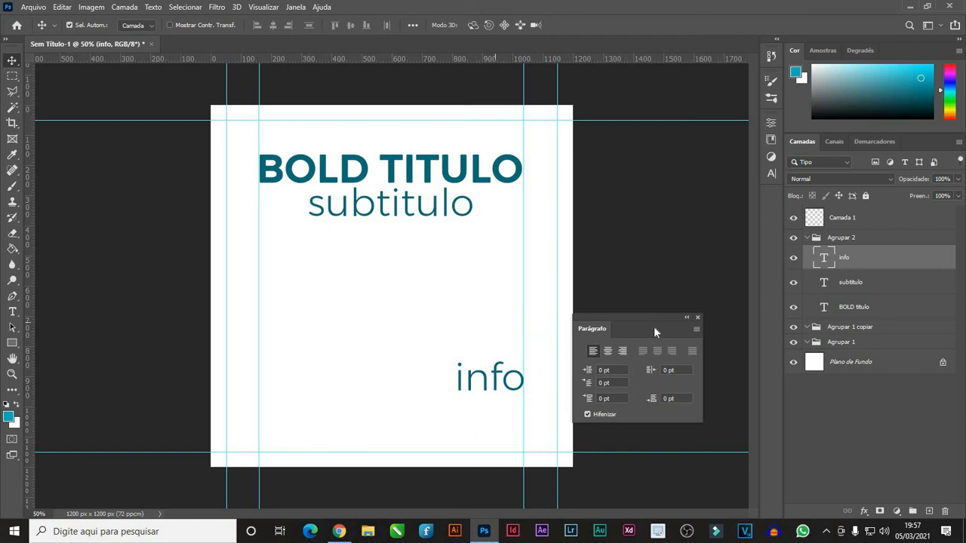
Dock the floating paragraph settings and draw a rectangle about 348 by 338 px below the subtitle.
click(771, 173)
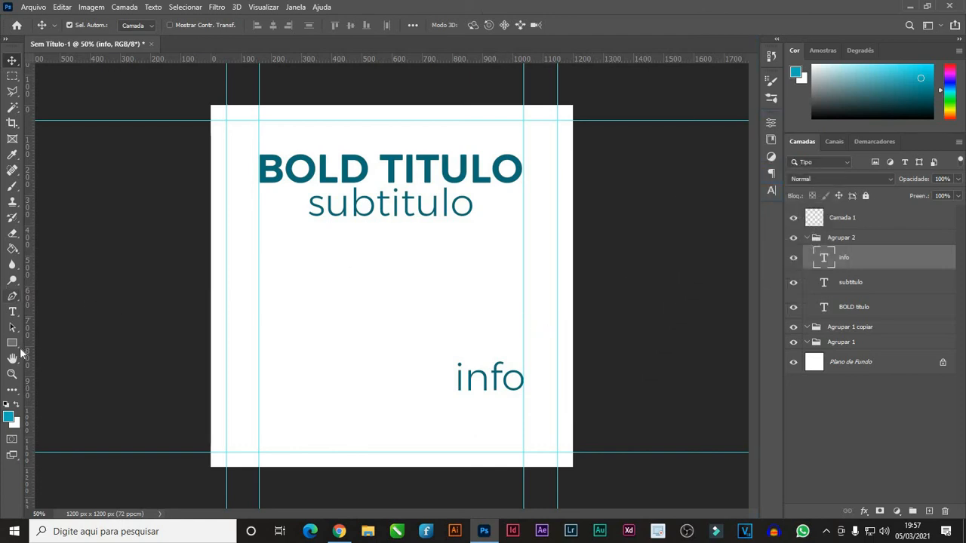
key(u)
drag(280, 250, 385, 352)
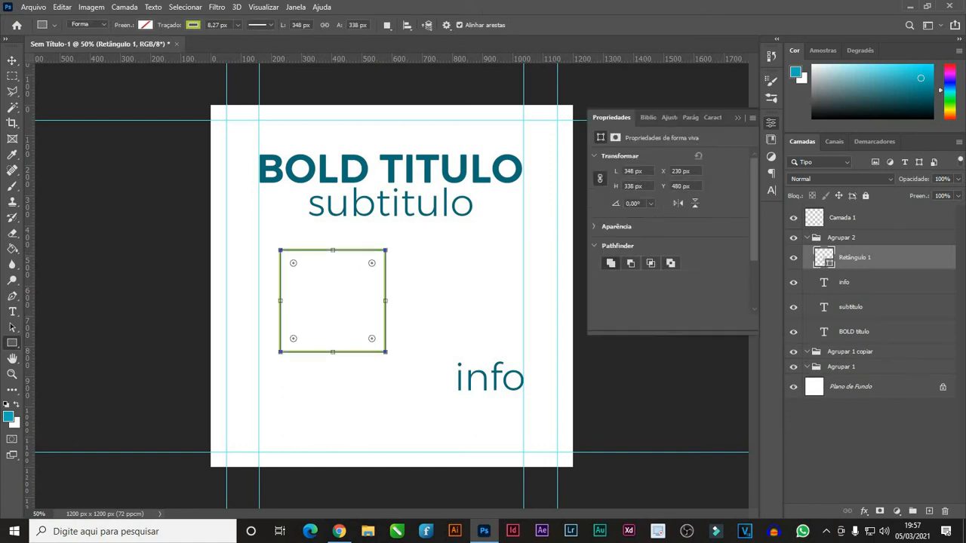
Remove the rectangle's stroke and fill it with the first recently used blue.
click(595, 227)
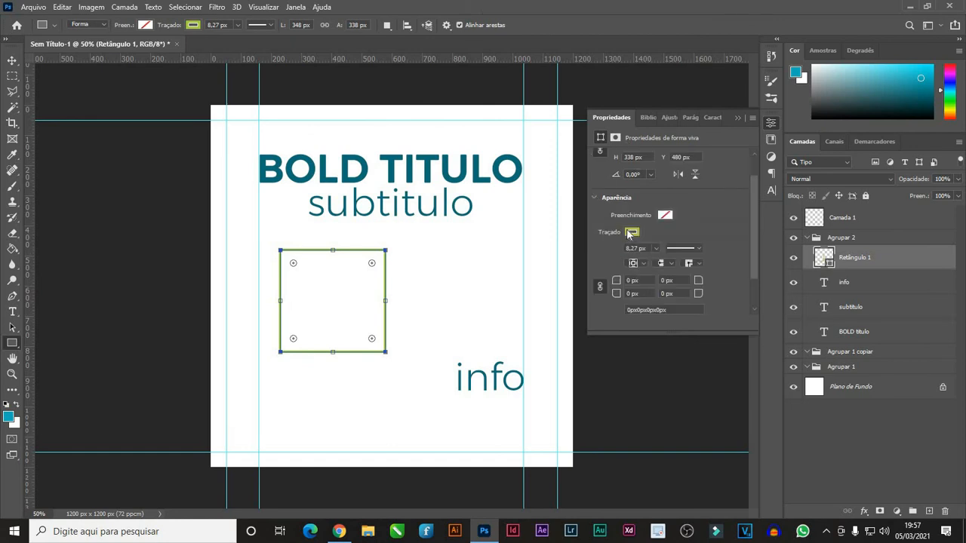
click(631, 233)
click(607, 255)
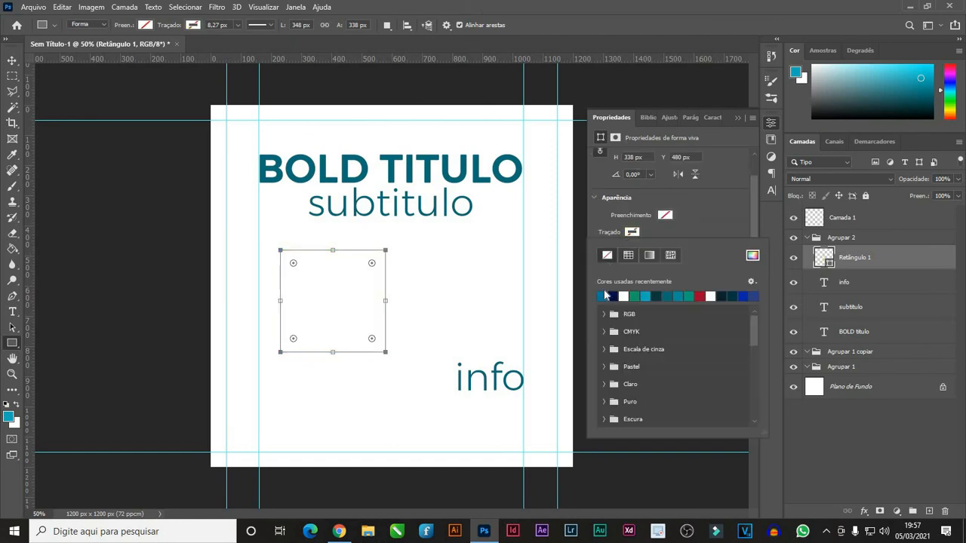
click(603, 295)
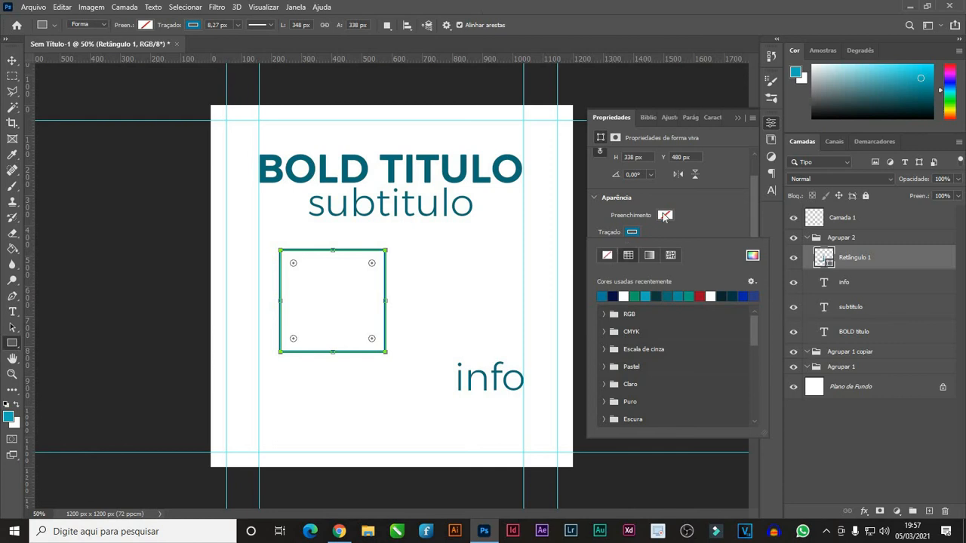
click(607, 255)
click(664, 216)
click(601, 279)
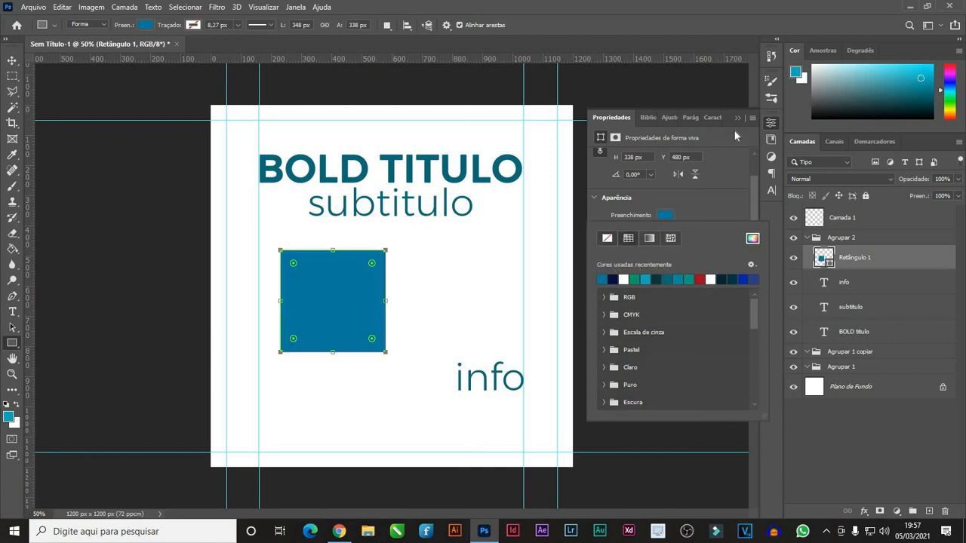
click(435, 293)
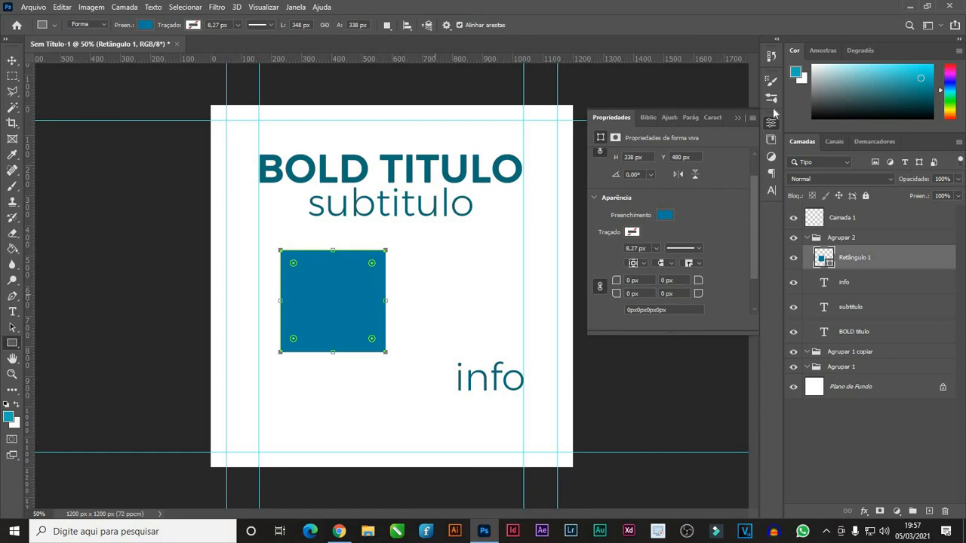
click(359, 288)
Duplicate the blue rectangle once beside it and once below it, scaling the lower copy to about 75.77%.
click(12, 60)
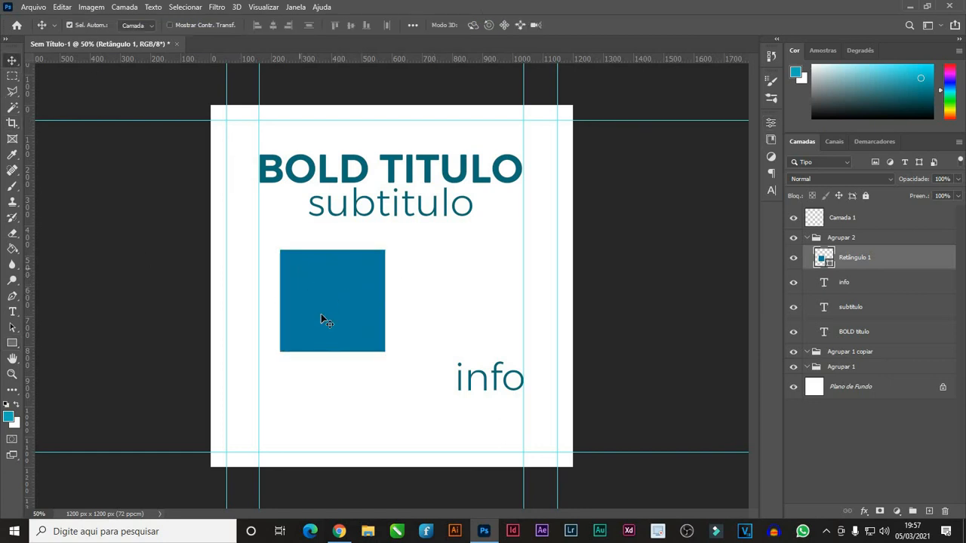
drag(322, 317, 439, 316)
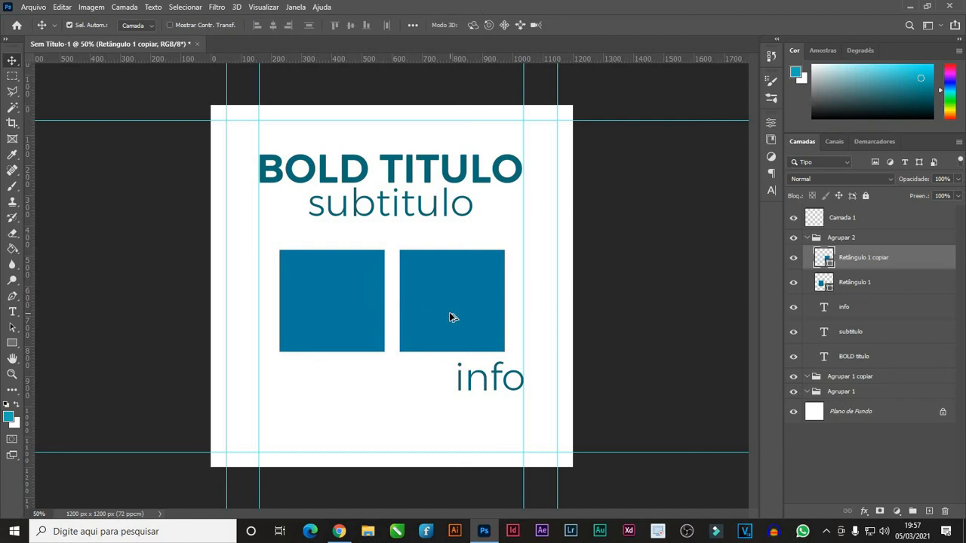
drag(367, 317, 324, 415)
key(ctrl+t)
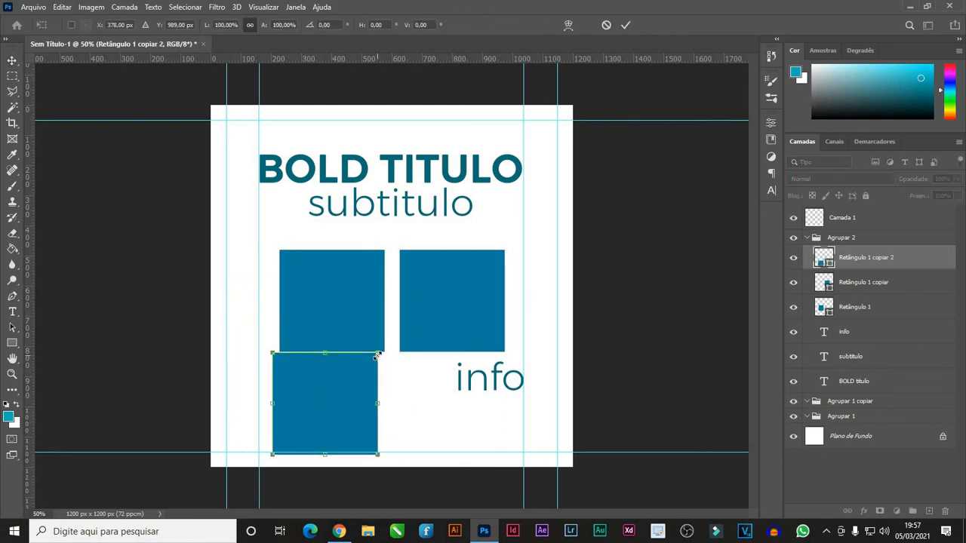
drag(377, 352, 352, 377)
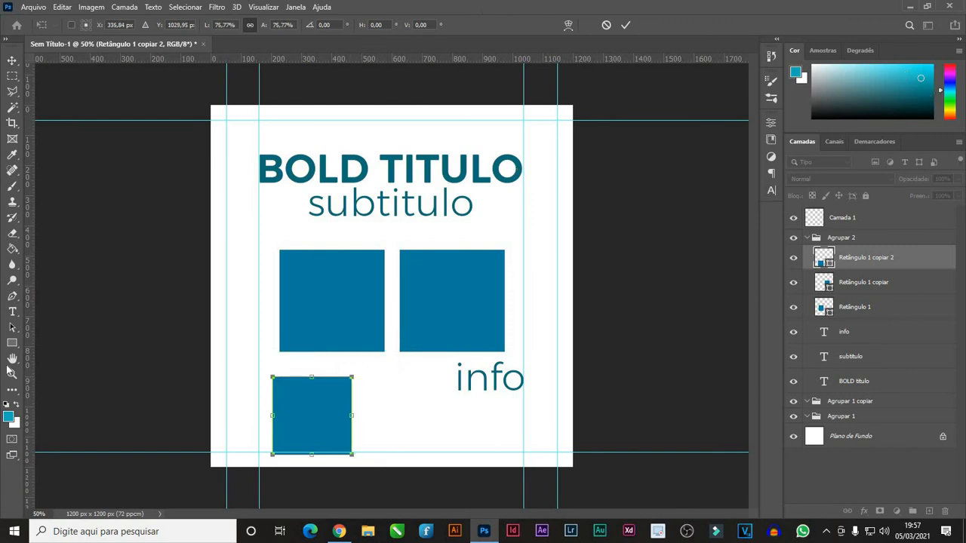
Fill the smaller copy with a recently used light teal and centre it over the left blue rectangle.
click(12, 343)
click(144, 25)
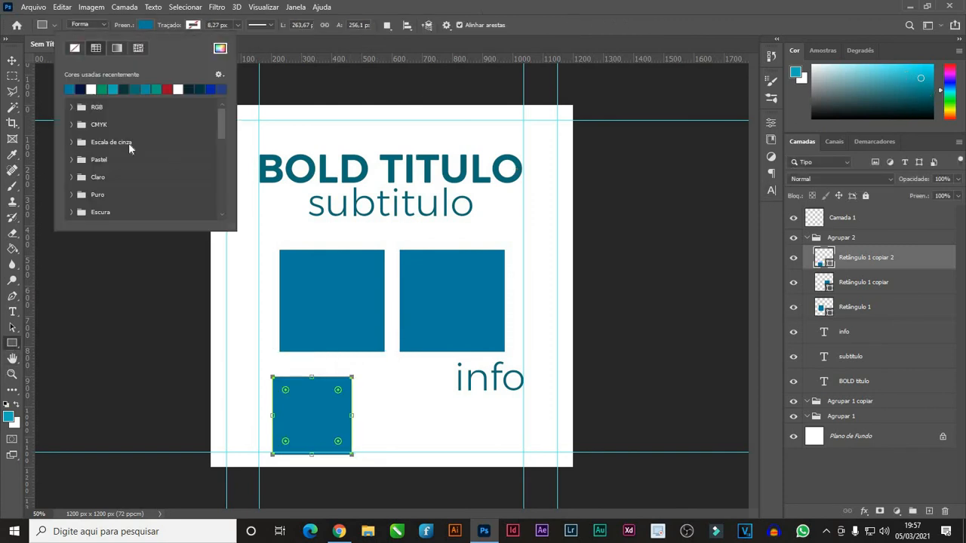
drag(913, 80, 916, 93)
click(145, 26)
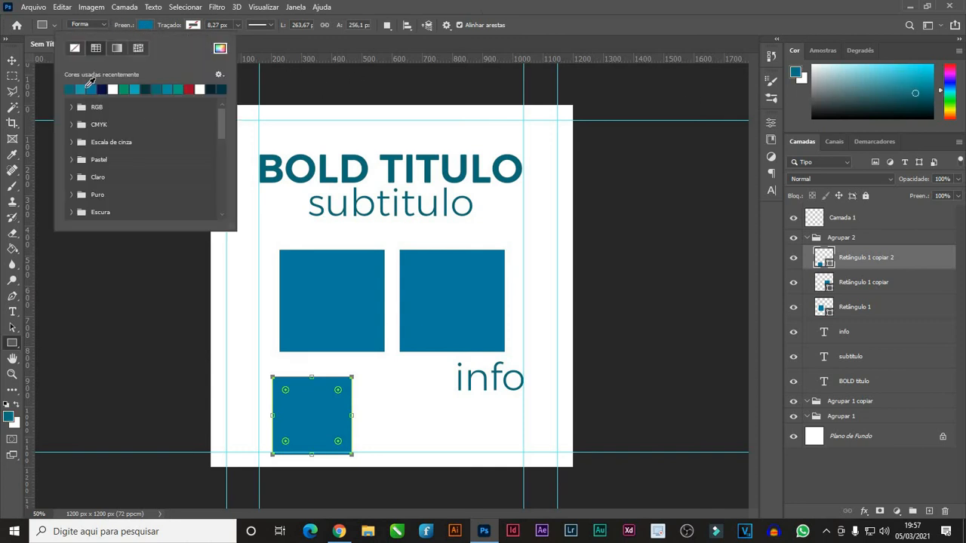
click(82, 88)
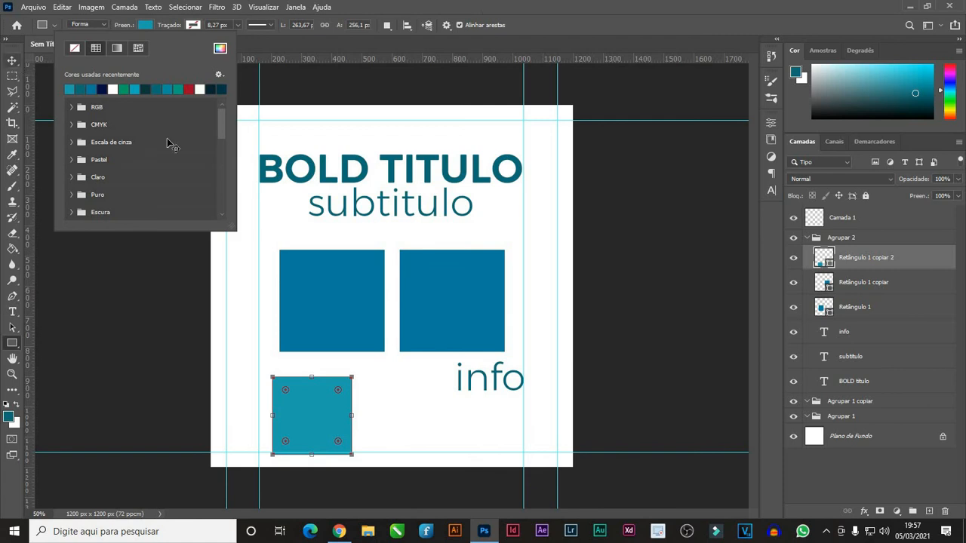
key(v)
drag(317, 408, 337, 287)
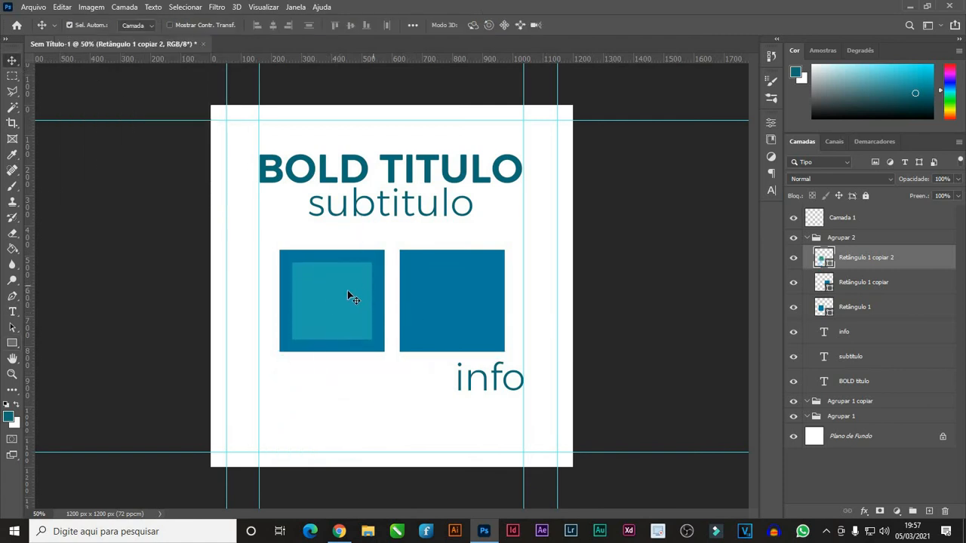
Reduce the teal square's opacity so it blends into the blue rectangle, and clear the layer selection.
click(958, 179)
drag(956, 195, 929, 196)
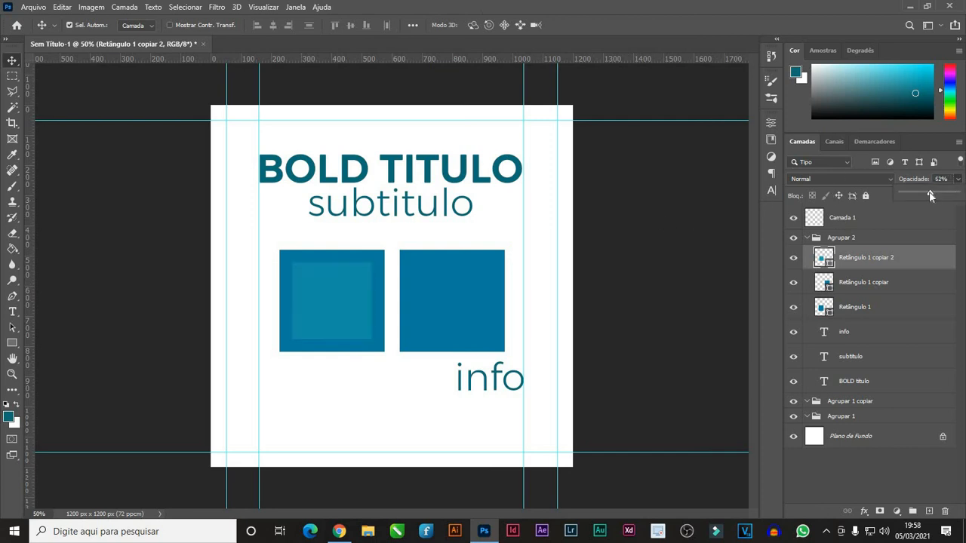
click(330, 297)
drag(330, 297, 330, 299)
click(454, 295)
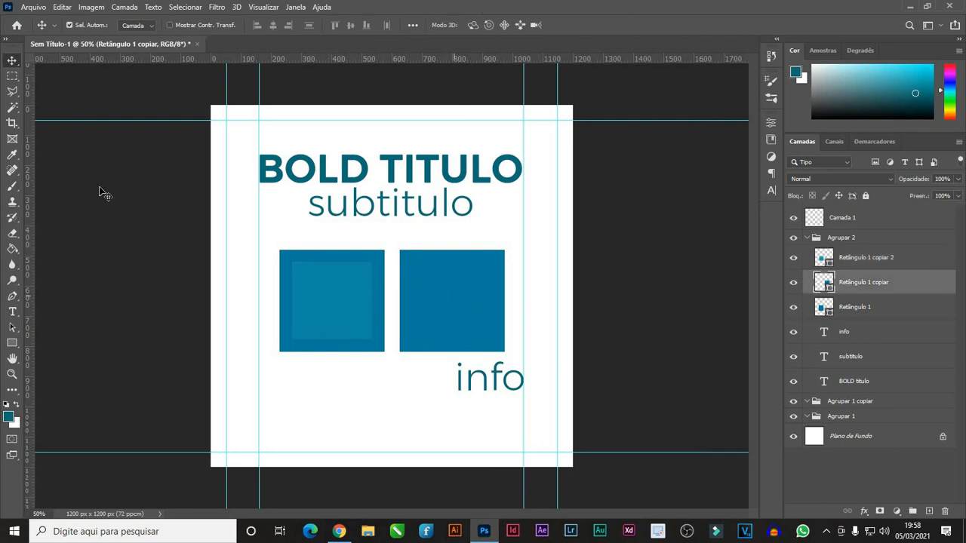
click(169, 323)
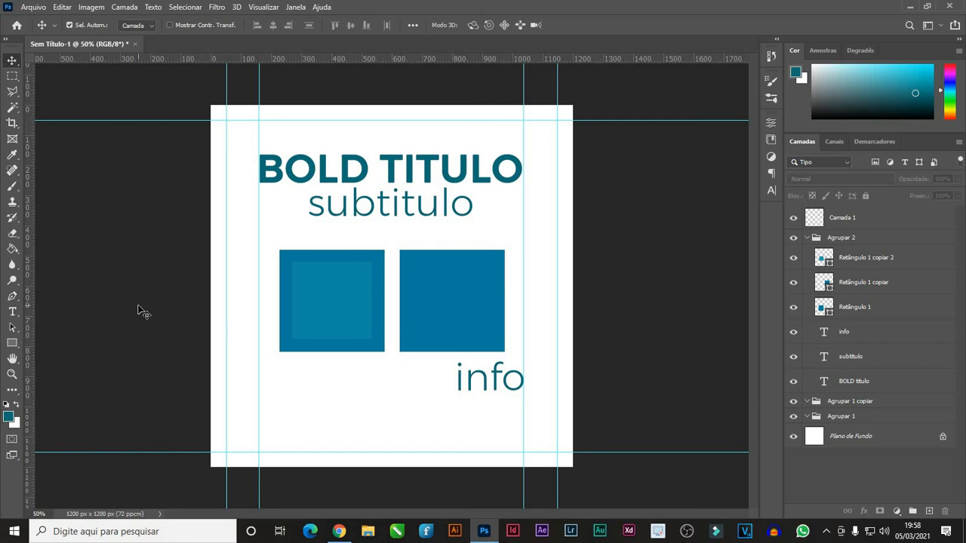
Set the word TITULO in the title to the Gotham Bold font.
double_click(388, 163)
drag(379, 166, 550, 164)
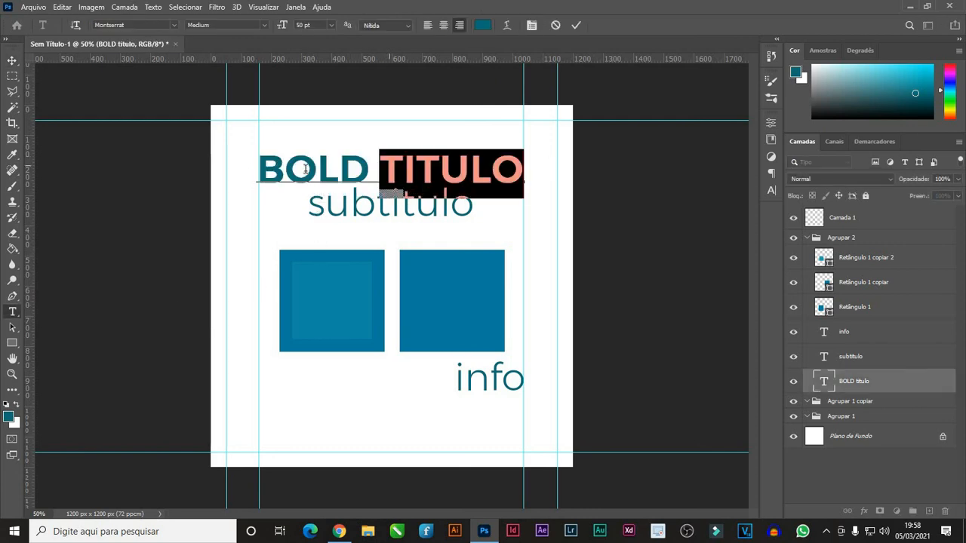
click(771, 191)
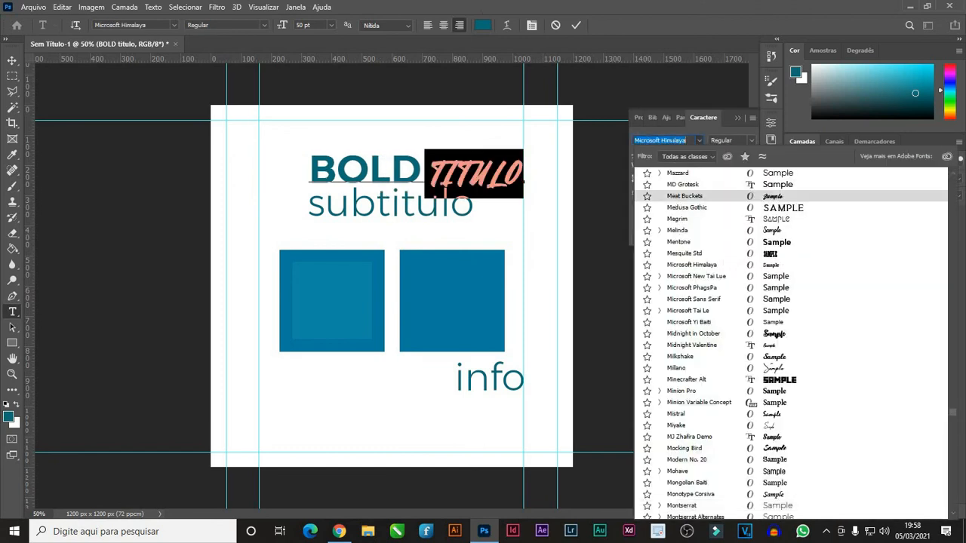
click(682, 264)
click(679, 156)
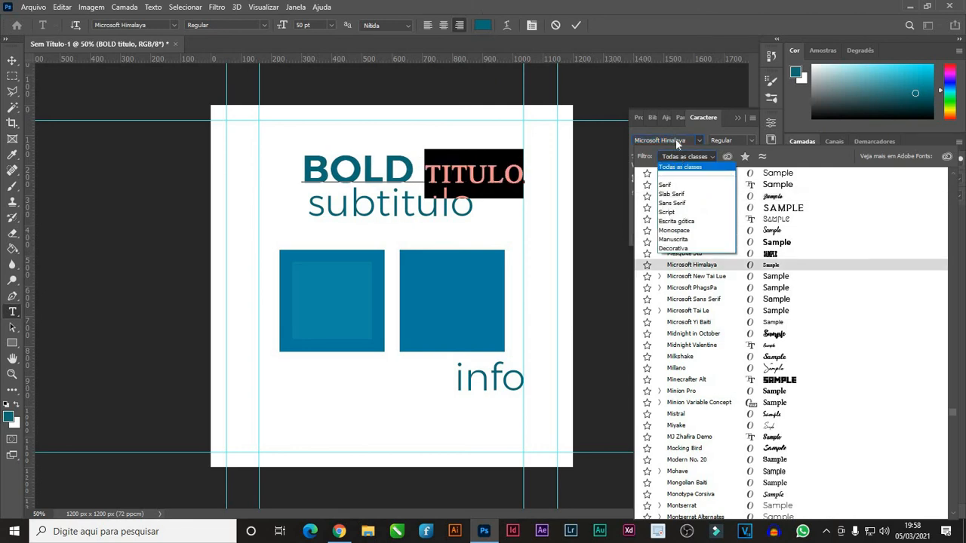
click(676, 141)
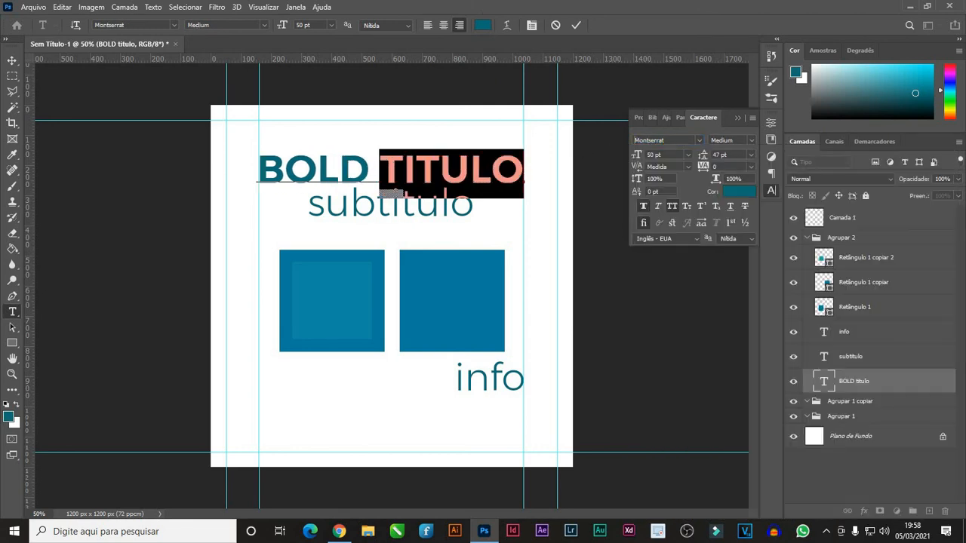
drag(668, 141, 609, 138)
text(go)
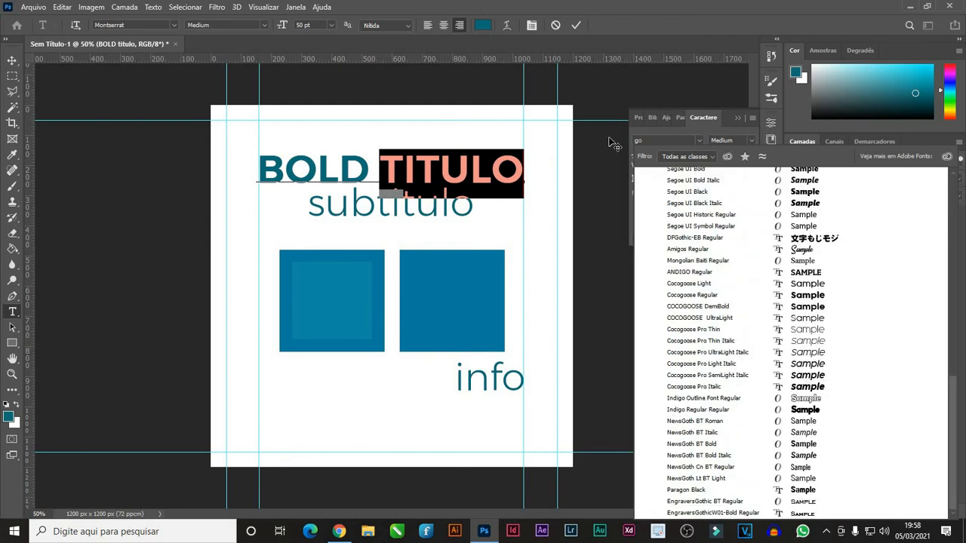
text(tham)
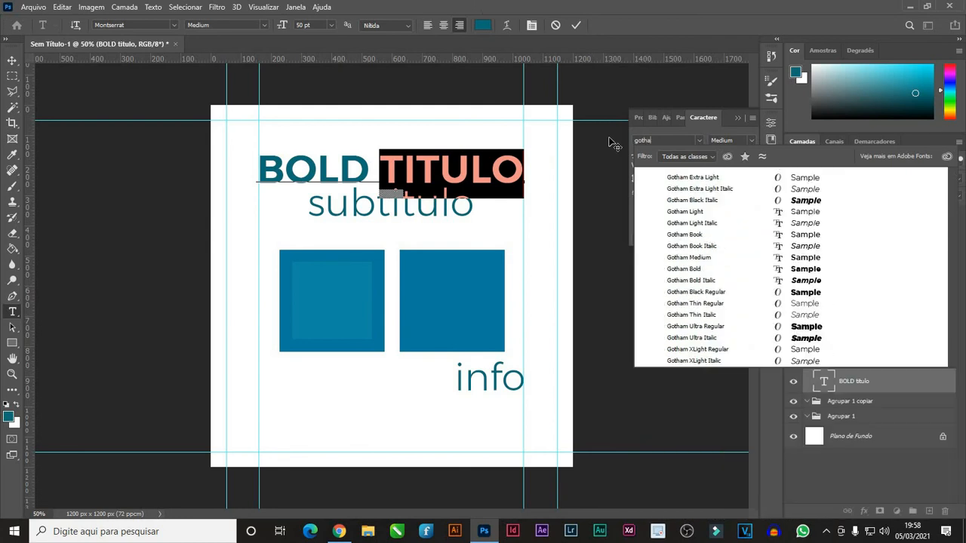
click(693, 270)
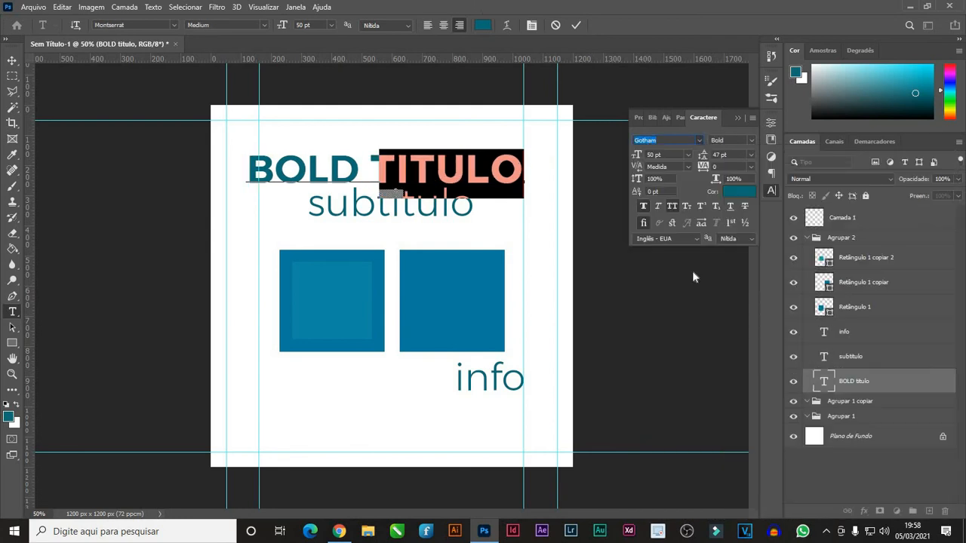
Set the word BOLD in the title to Montserrat Black.
drag(360, 169, 216, 168)
click(698, 141)
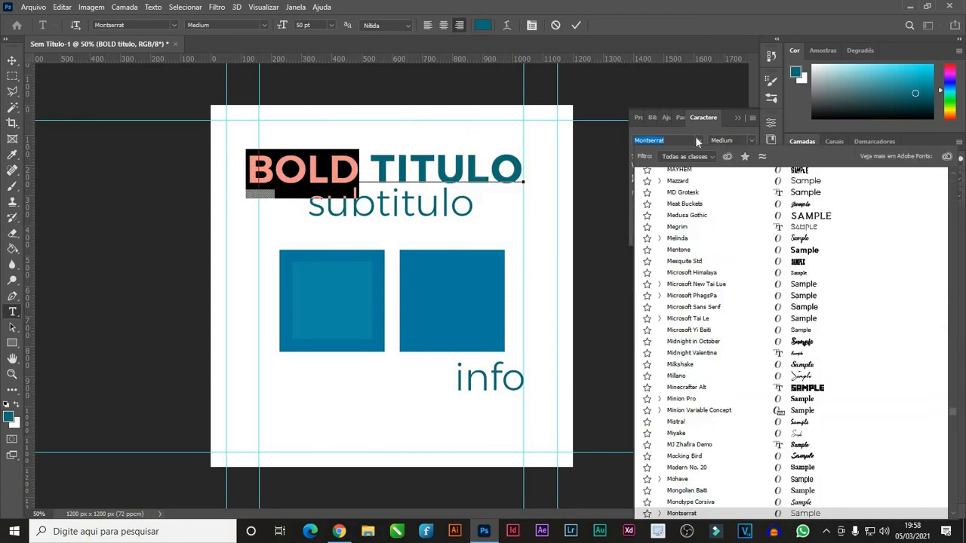
click(698, 141)
click(753, 140)
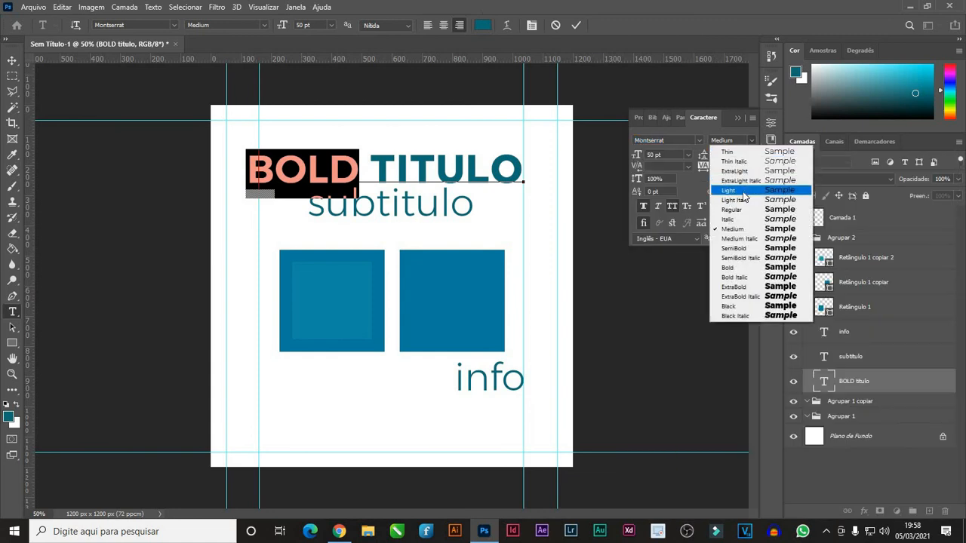
click(730, 308)
Apply the Gotham font in its Light style to the word TITULO and finish editing the title text.
click(366, 165)
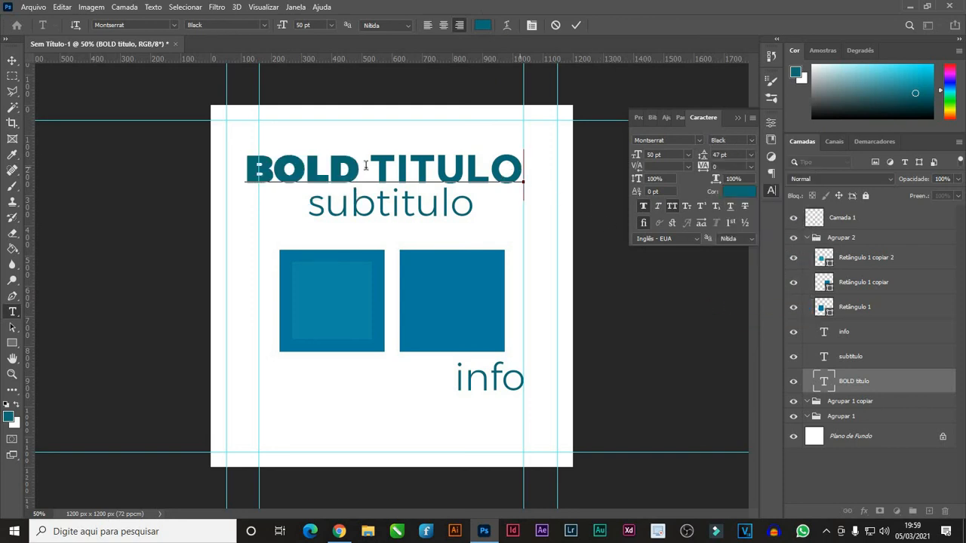
key(shift+Left)
key(shift+Left)
key(shift+Left)
key(shift+Left)
key(shift+Left)
key(shift+Left)
key(shift+Left)
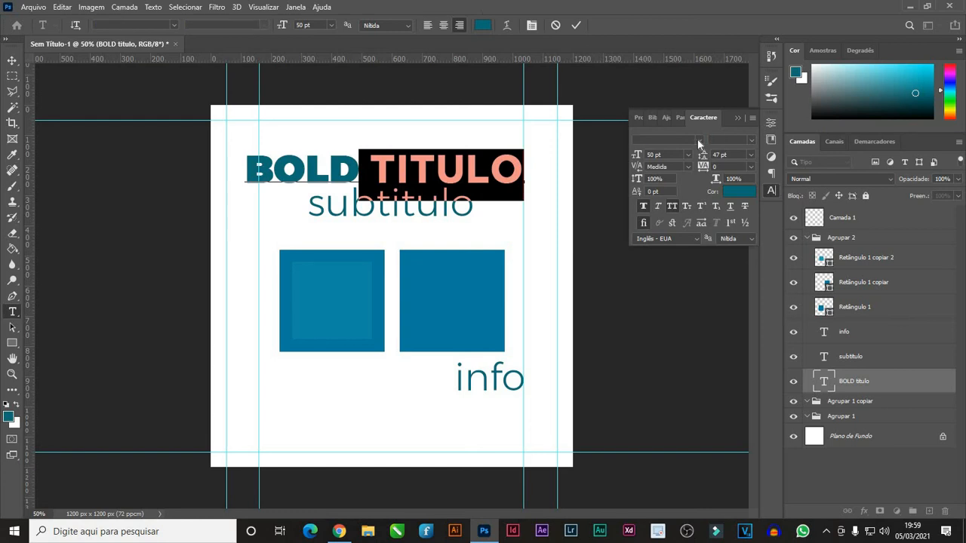
click(697, 140)
scroll(697, 189, up, 5)
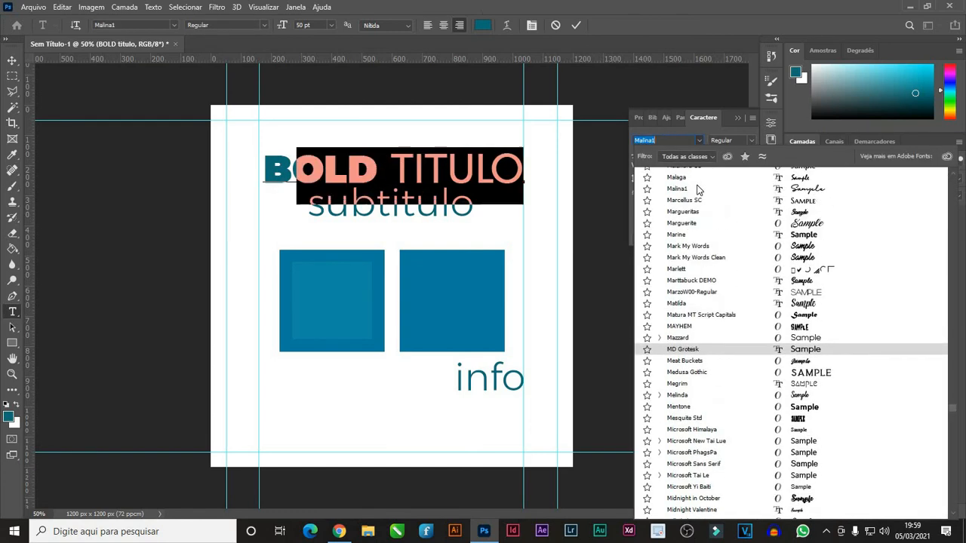
scroll(697, 189, up, 15)
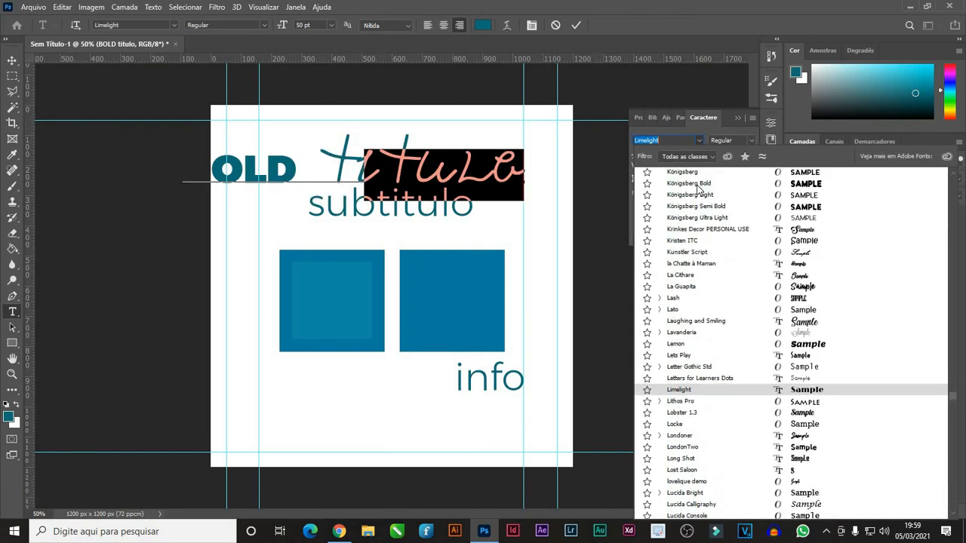
scroll(699, 189, up, 4)
drag(952, 393, 954, 188)
scroll(953, 181, up, 4)
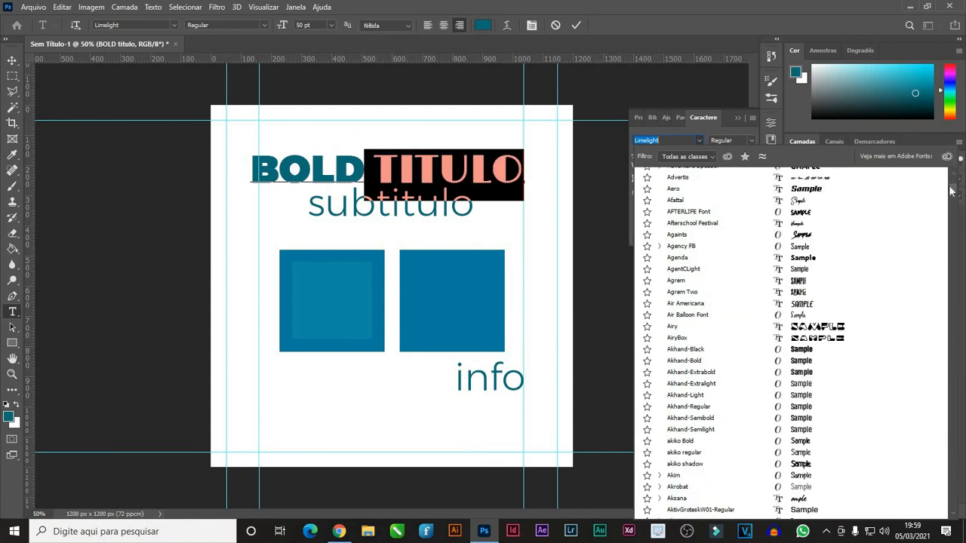
scroll(950, 191, up, 9)
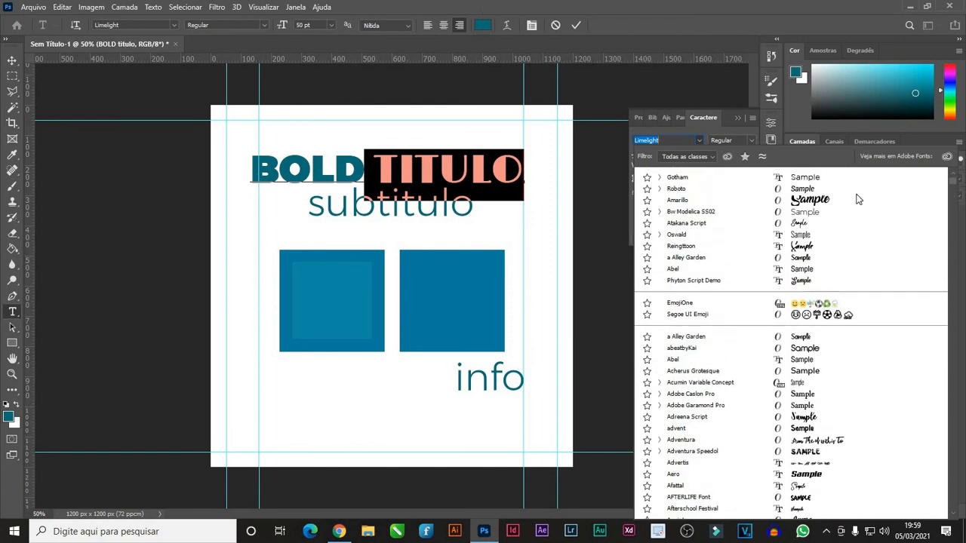
click(700, 178)
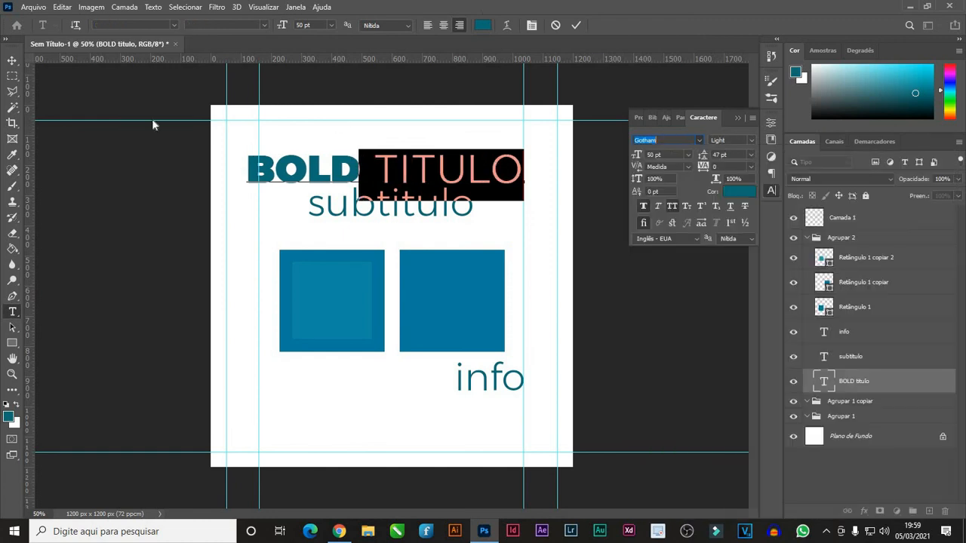
click(12, 61)
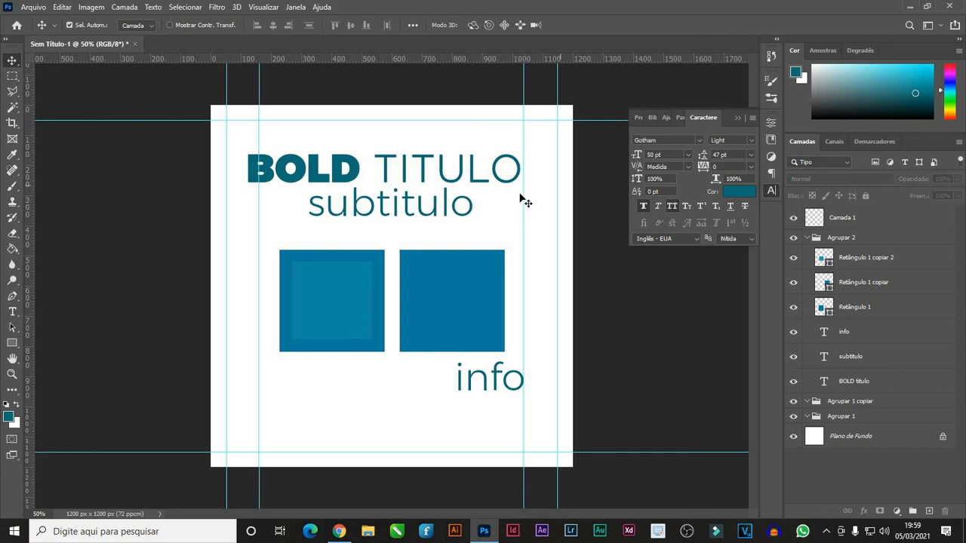
Change the word TITULO to the Medium style of Gotham and finish the text edit.
click(753, 143)
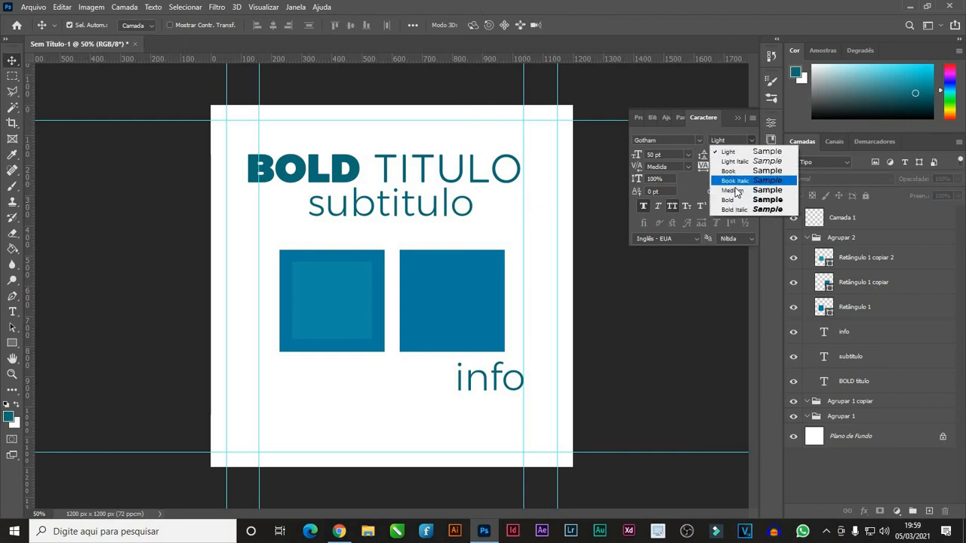
click(726, 188)
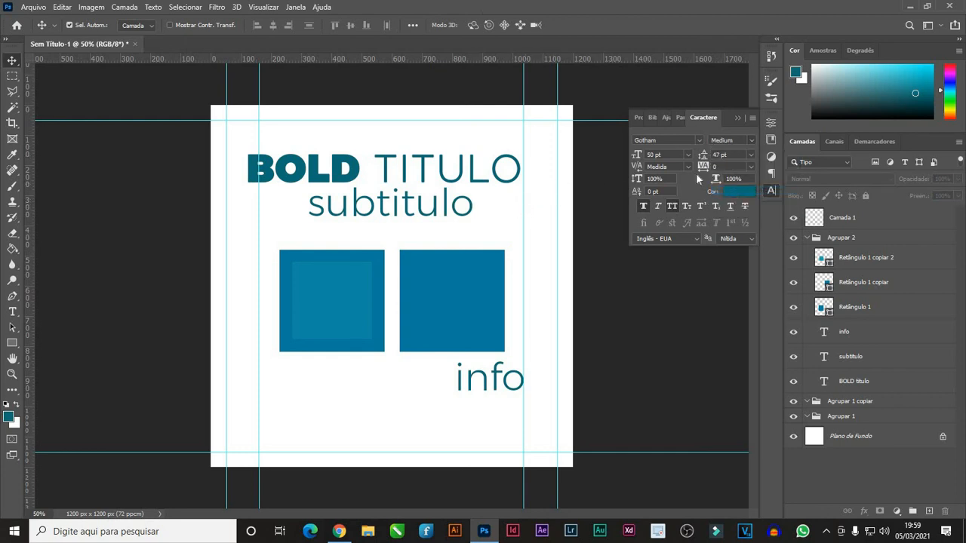
double_click(521, 167)
drag(519, 166, 373, 167)
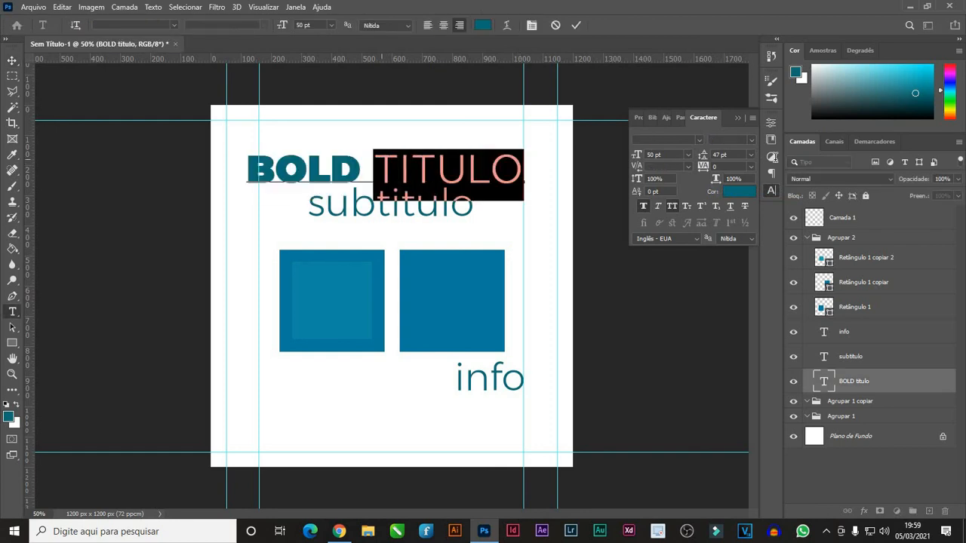
click(750, 142)
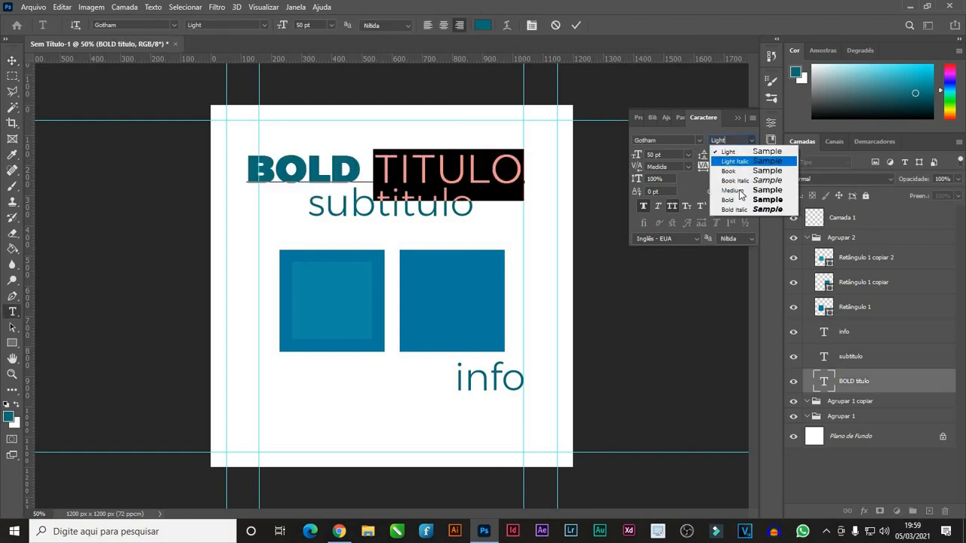
click(738, 190)
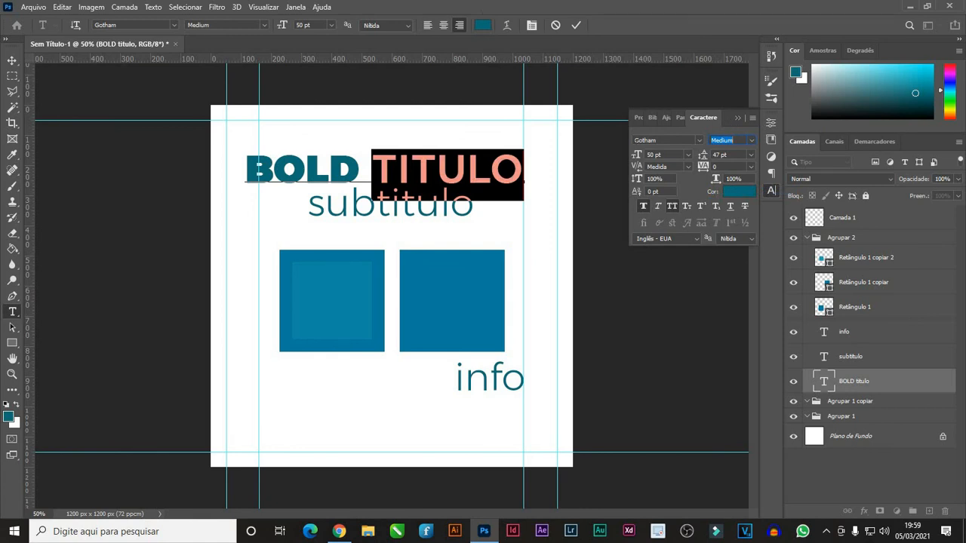
click(12, 60)
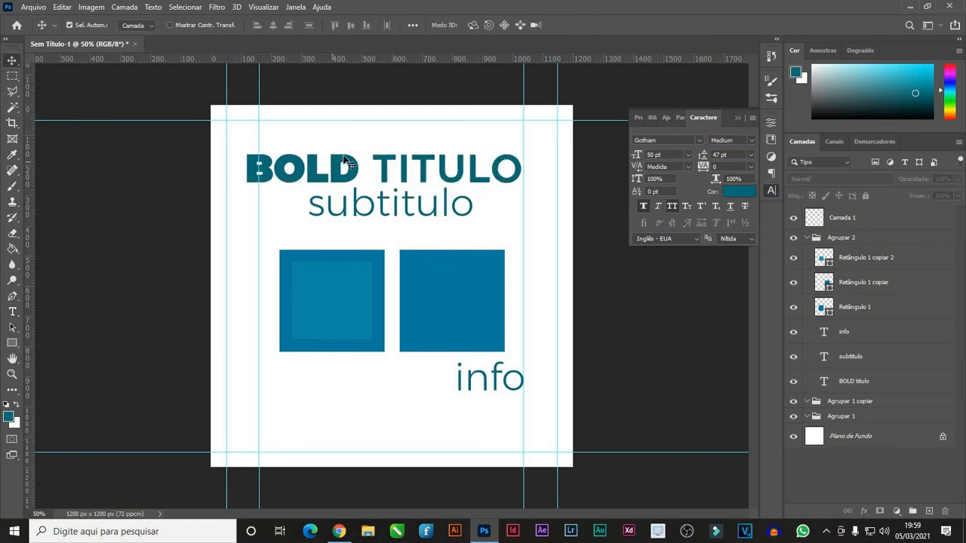
Reposition the title and scale it to 93.40% so it fits between the two inner vertical margin guides.
drag(349, 150, 362, 156)
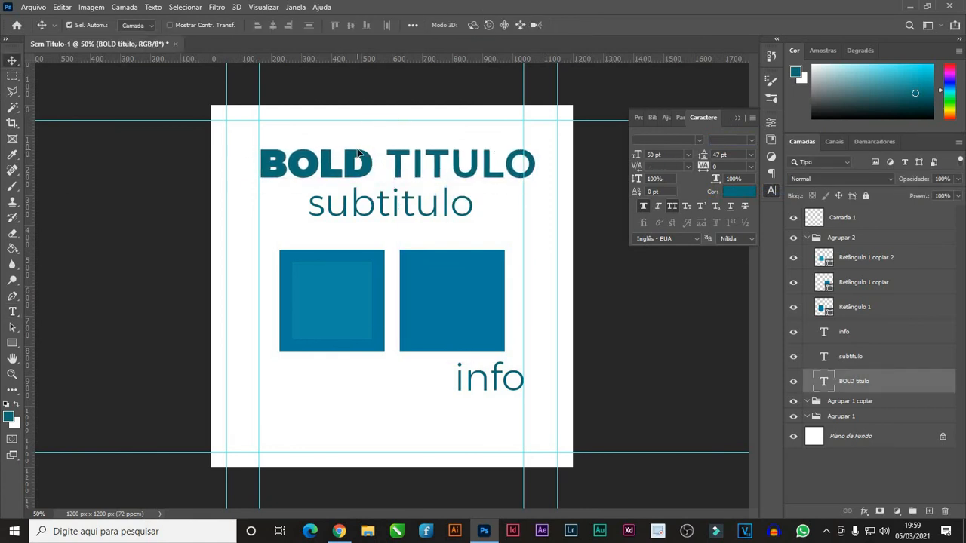
key(ctrl+t)
drag(526, 151, 519, 150)
drag(446, 172, 445, 166)
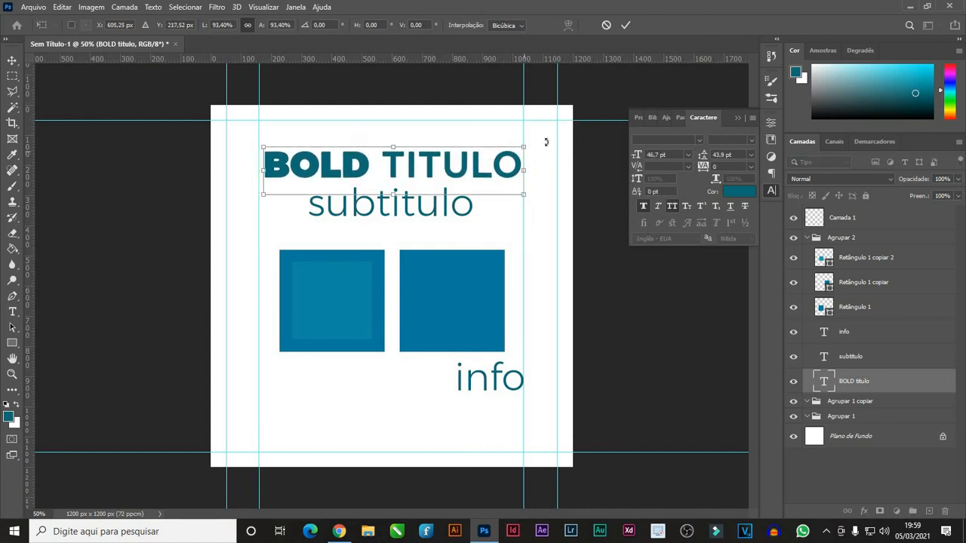
key(Return)
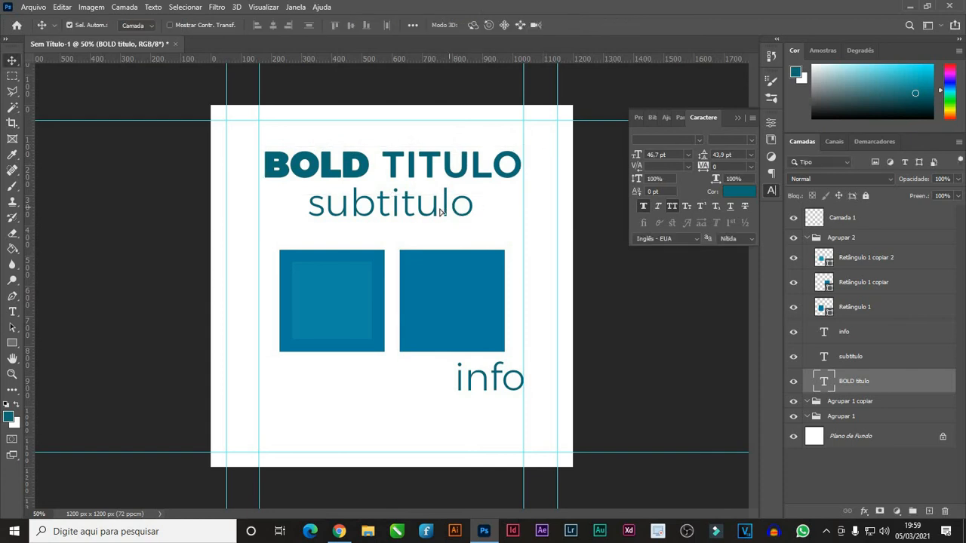
Align the subtitle under the start of the title, reduced to 39.86 pt, and lower the title closer to it.
drag(442, 209, 408, 205)
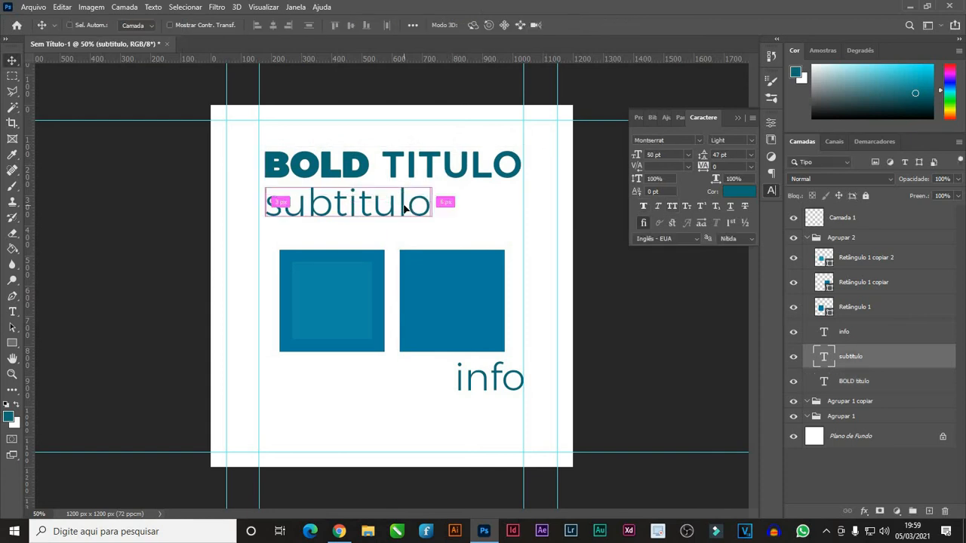
key(ctrl+t)
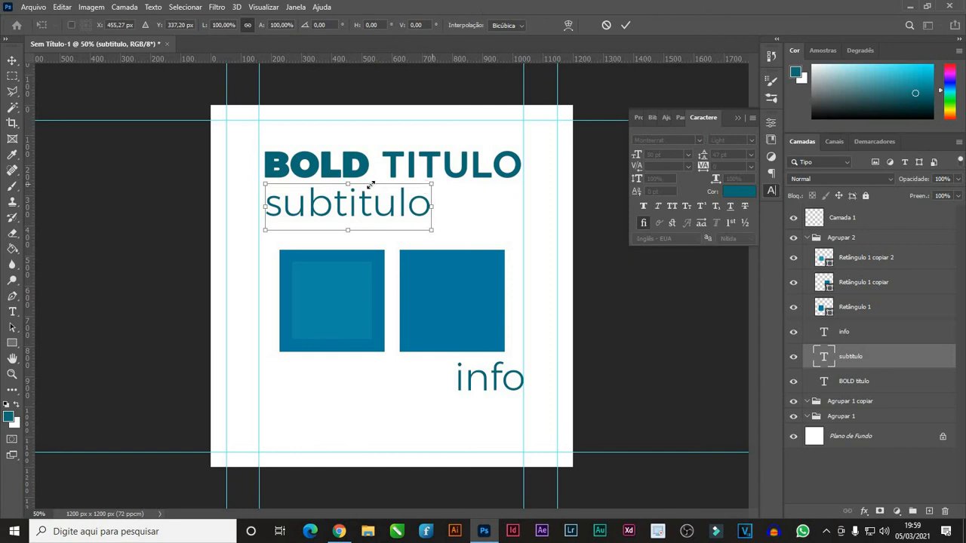
drag(371, 184, 378, 213)
key(Return)
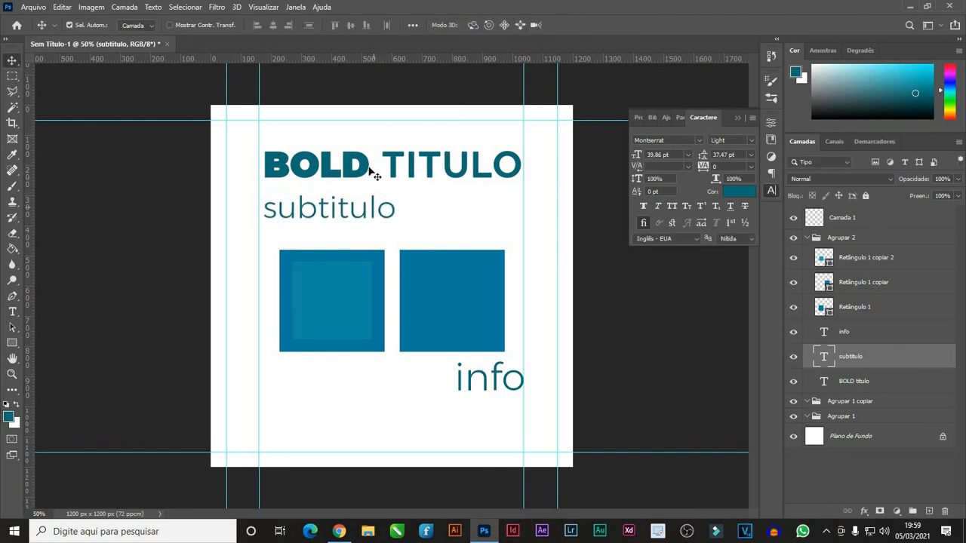
drag(370, 173, 372, 182)
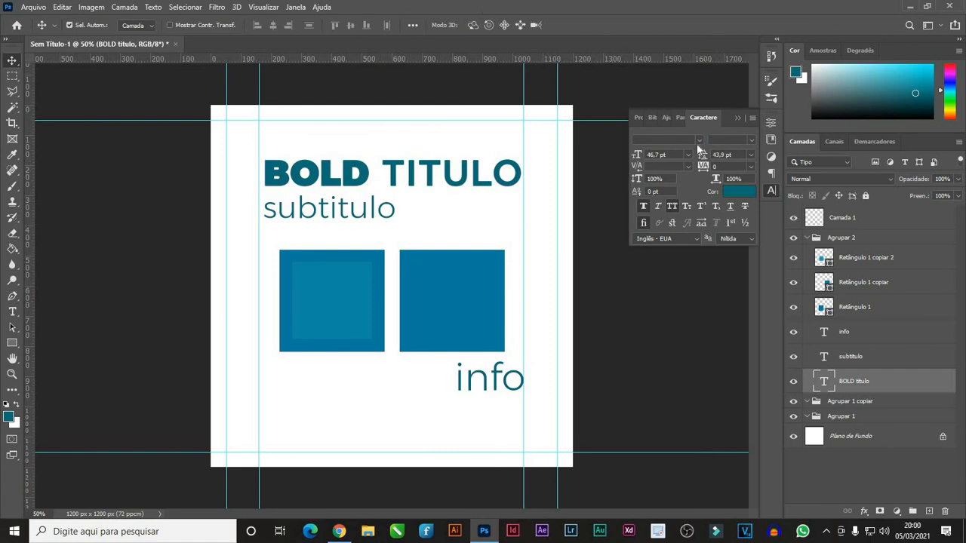
Set the whole title, both BOLD and TITULO, to the Gotham font in the Bold style.
click(699, 141)
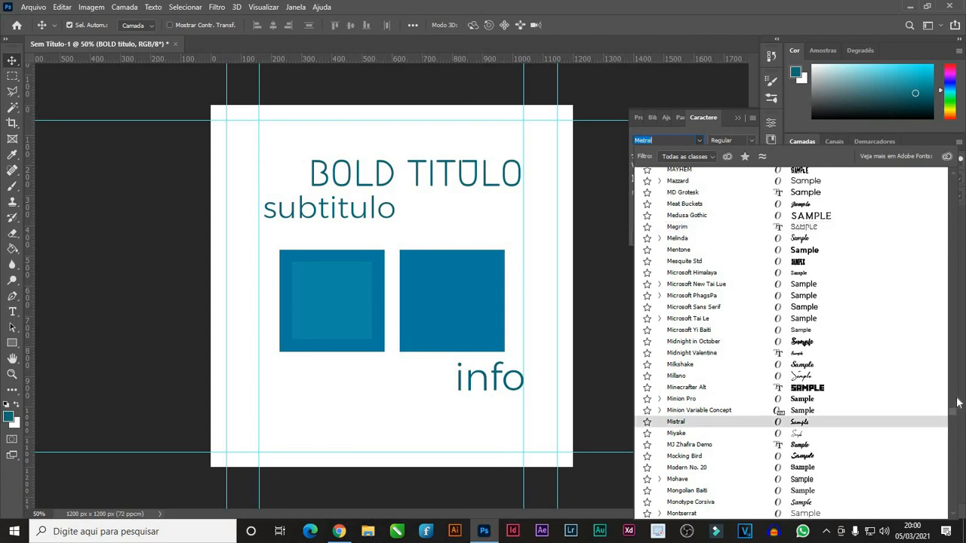
drag(957, 402, 956, 175)
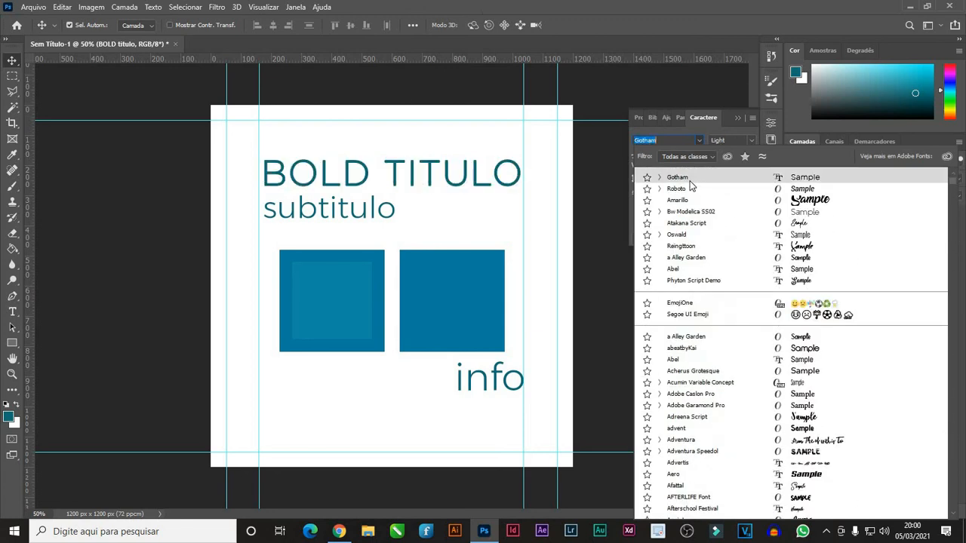
click(689, 181)
click(752, 139)
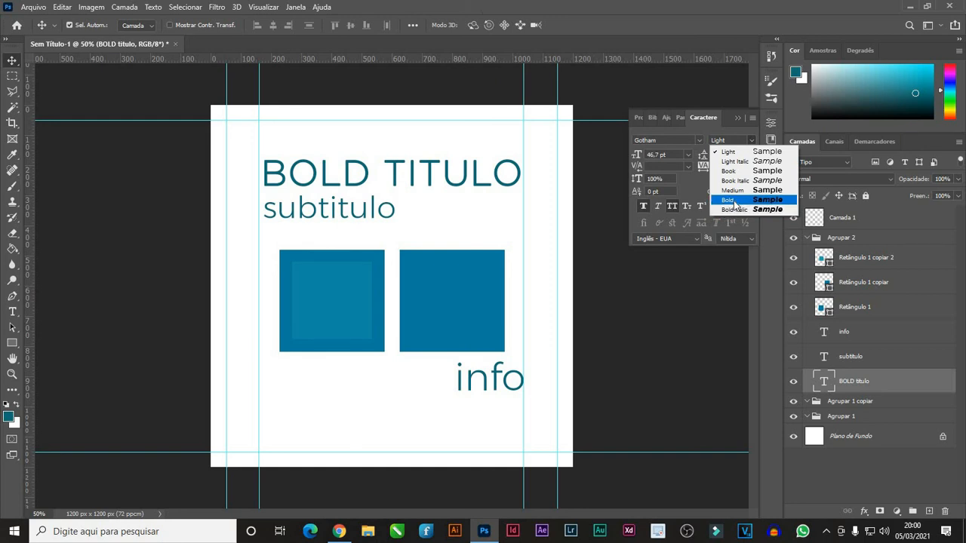
click(729, 200)
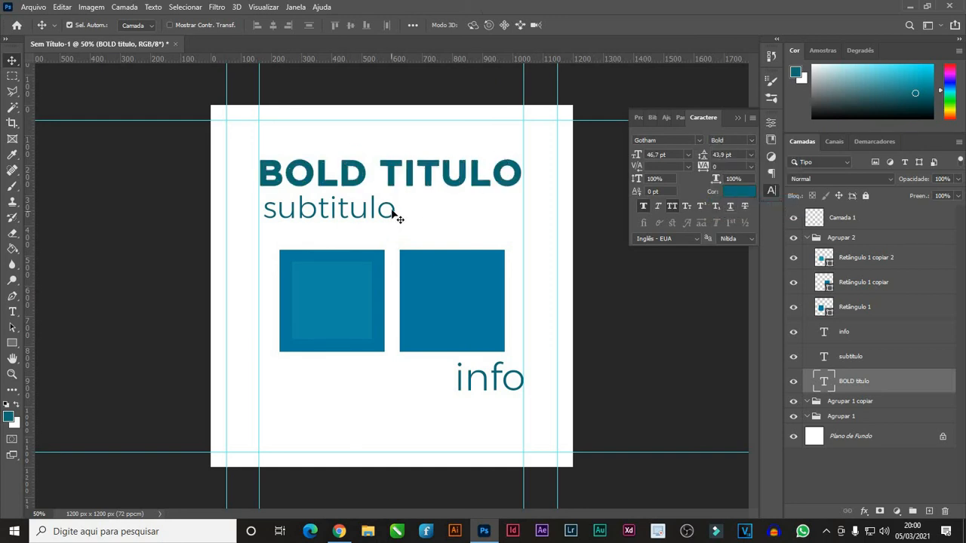
Set the subtitle to the Gotham font in the Book style and align its start with the inner left vertical guide.
click(392, 213)
click(701, 140)
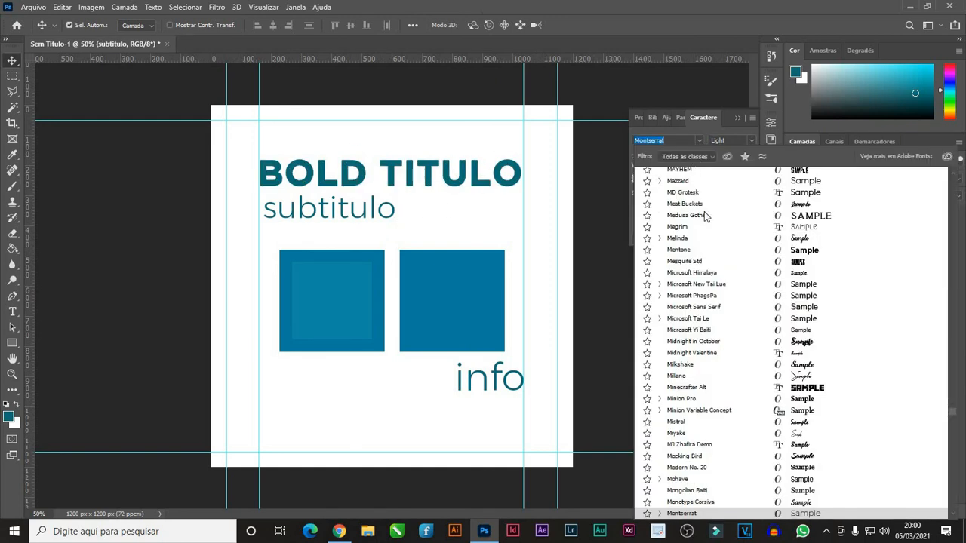
drag(952, 398, 951, 172)
click(747, 178)
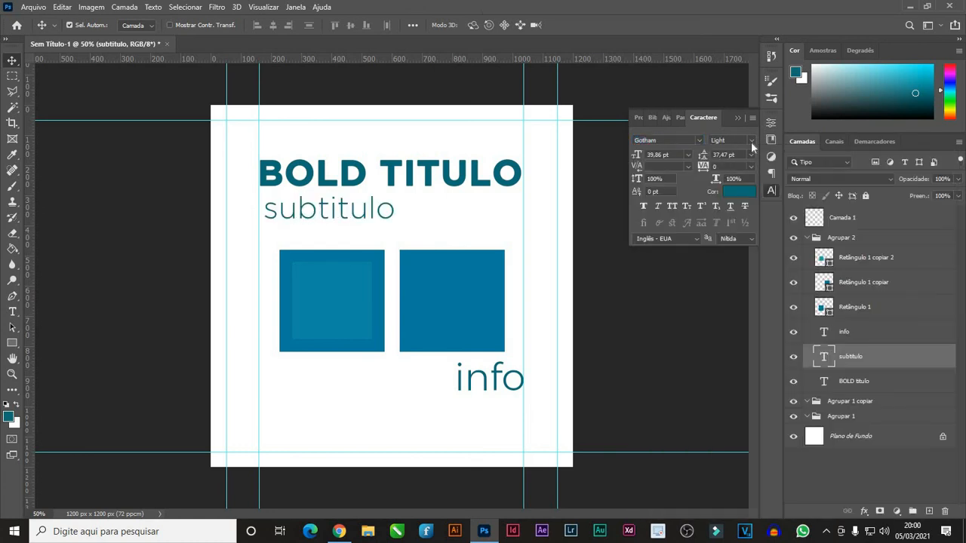
click(751, 142)
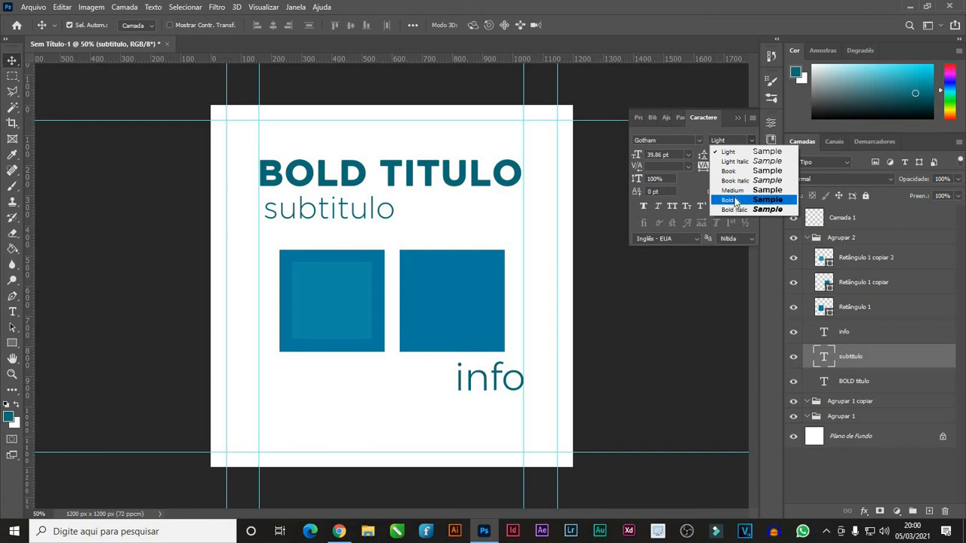
click(730, 170)
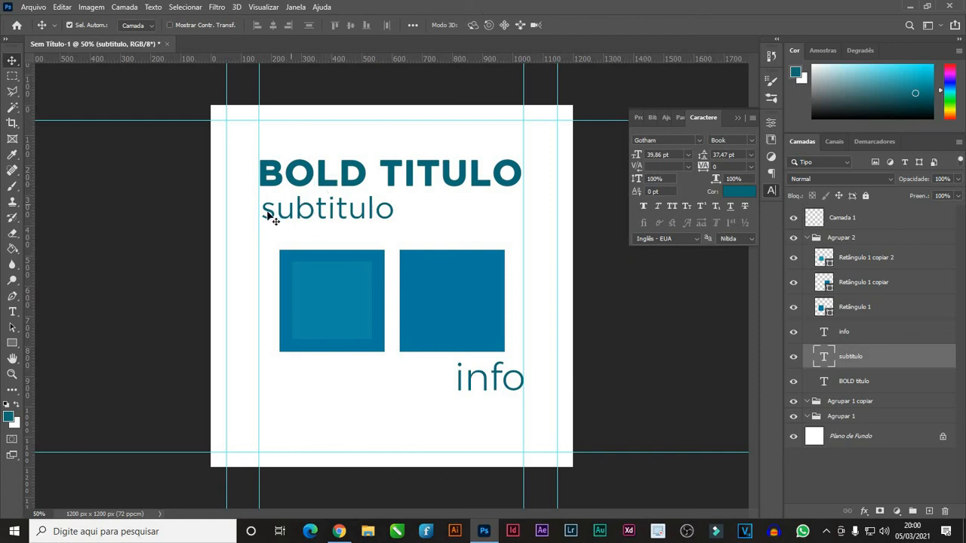
drag(270, 215, 280, 207)
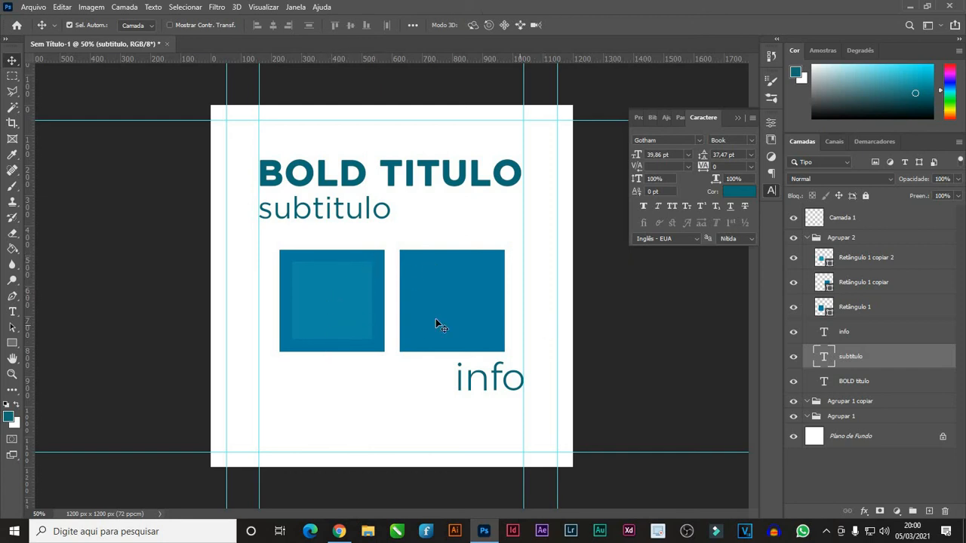
Color the word TITULO purple (#780e74) and lower the subtitle slightly, away from the title.
click(387, 168)
double_click(387, 172)
drag(379, 174, 530, 169)
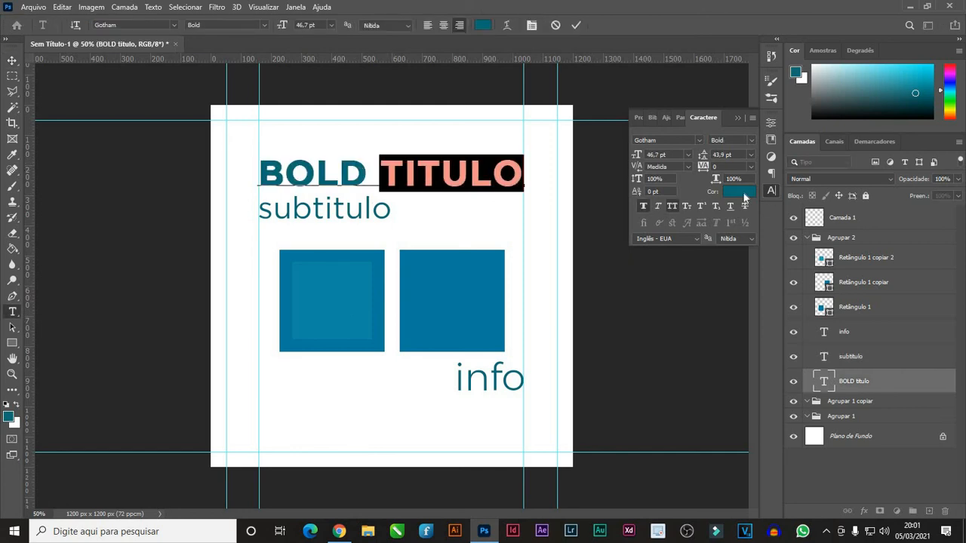
click(744, 193)
click(666, 172)
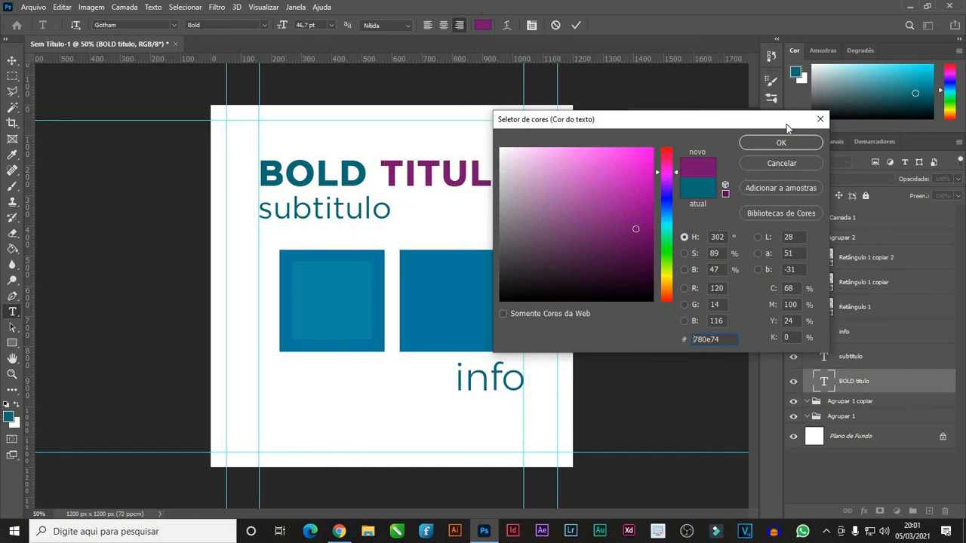
click(768, 144)
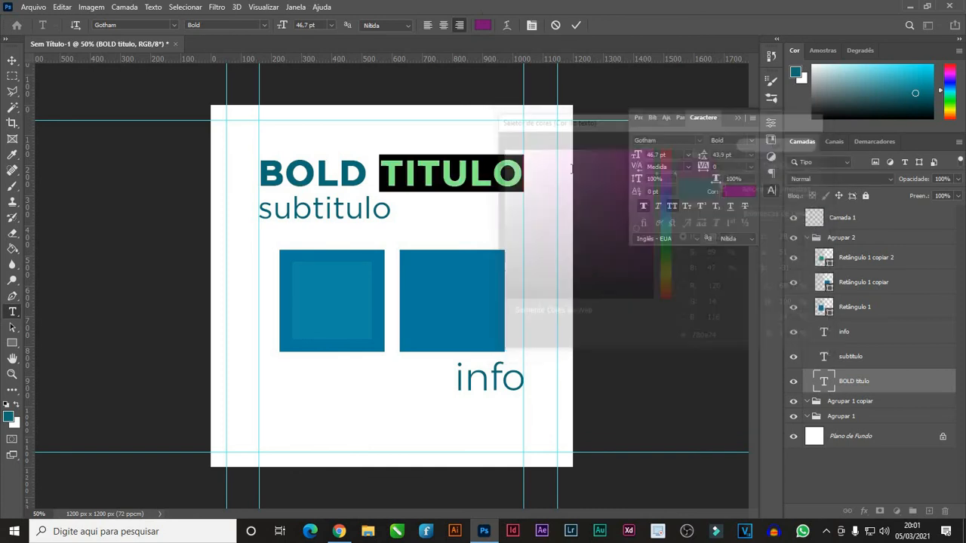
click(738, 118)
click(11, 60)
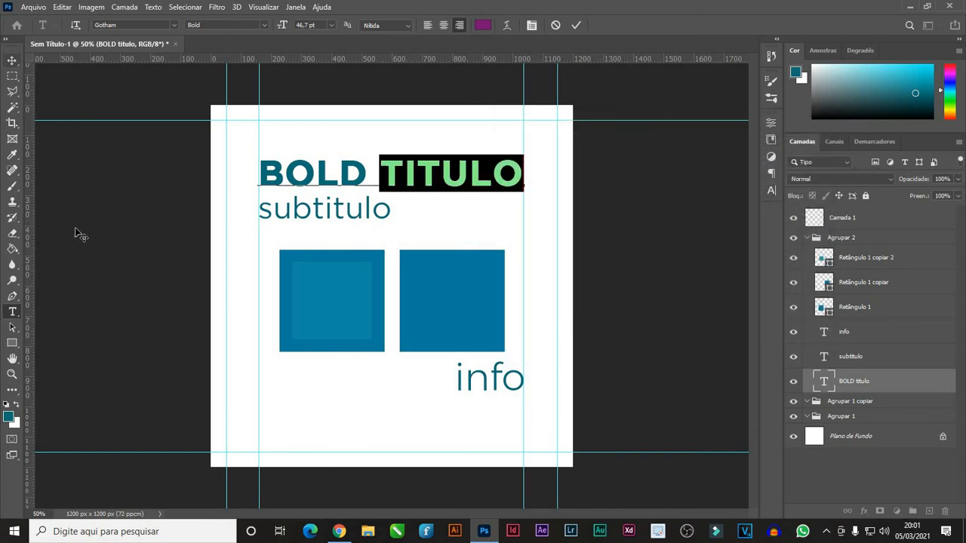
click(330, 212)
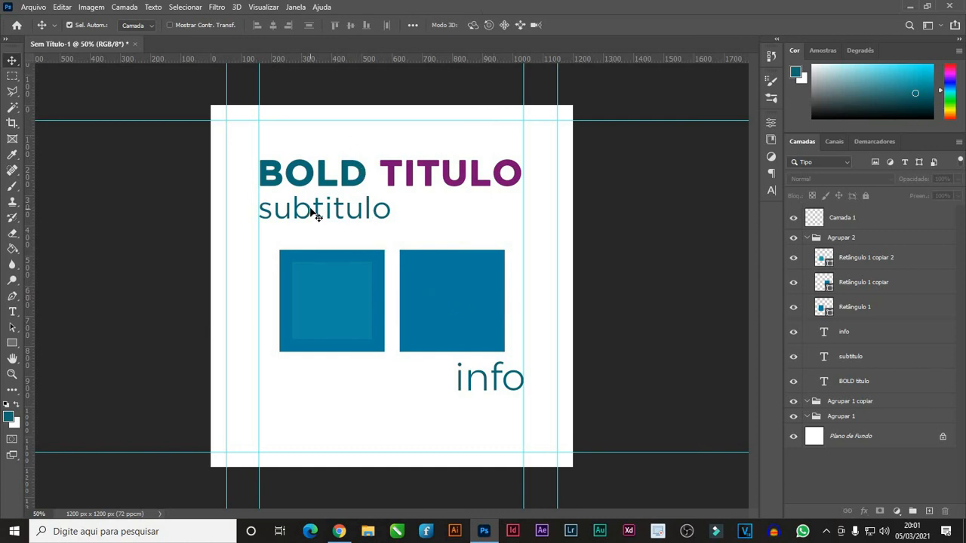
drag(315, 215, 323, 240)
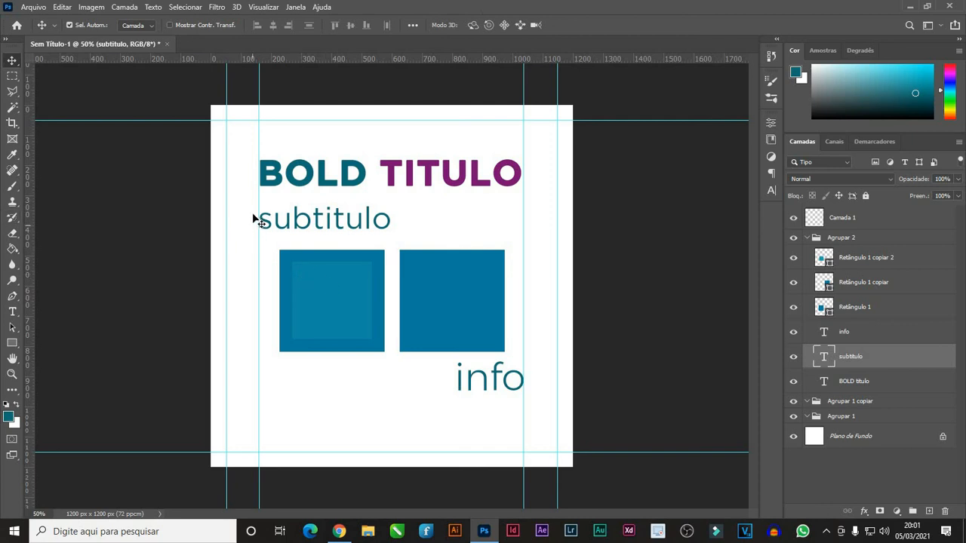
Draw a green-outlined triangle of about 56 × 48 px just before the start of the subtitle.
click(15, 347)
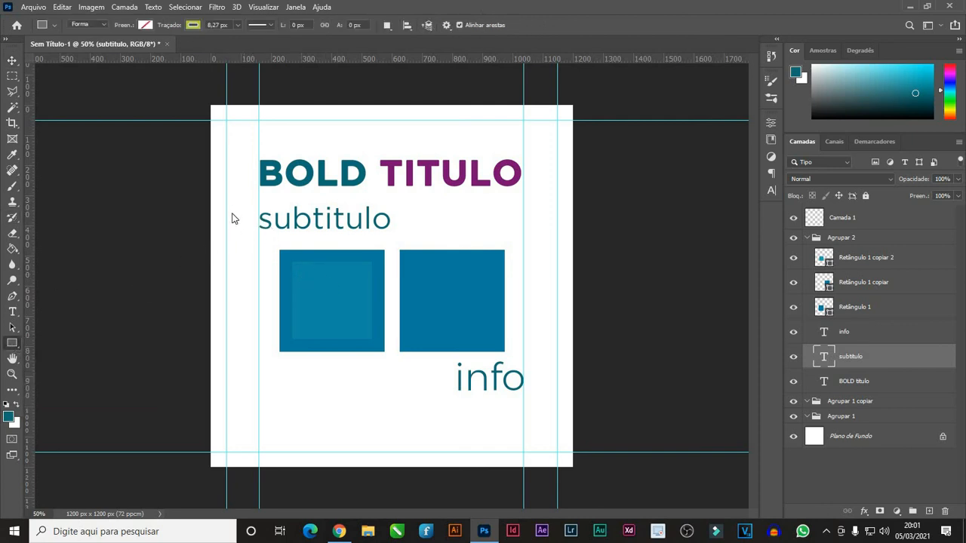
key(shift+u)
drag(234, 214, 254, 231)
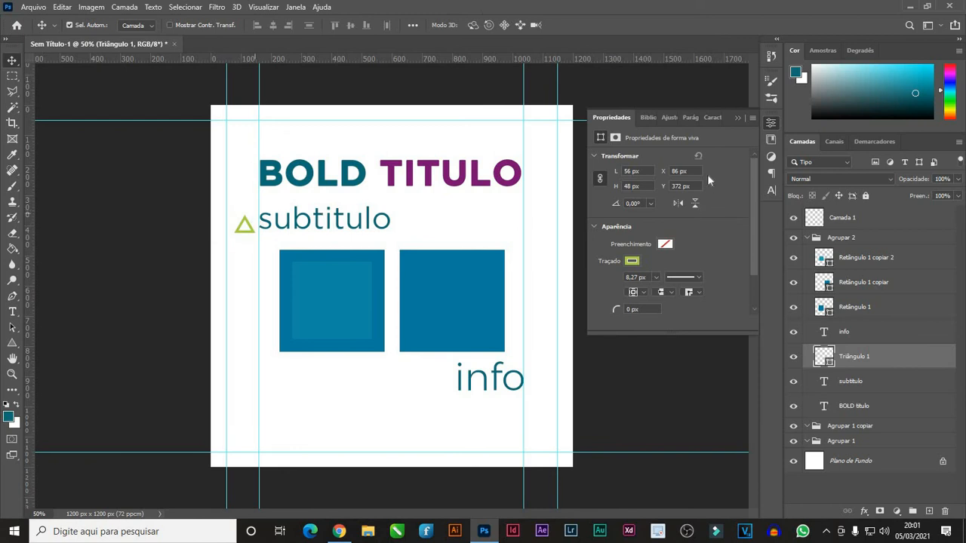
click(738, 117)
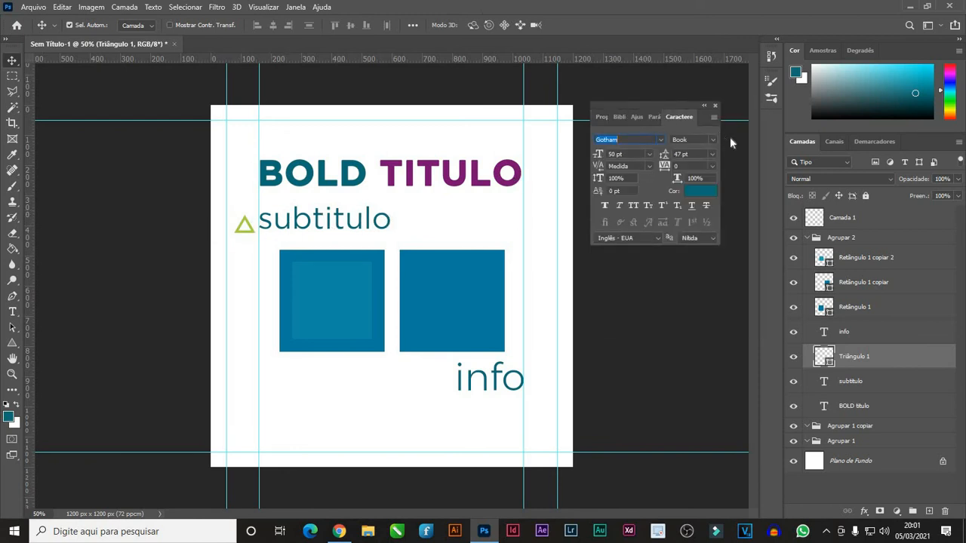
drag(654, 117, 769, 121)
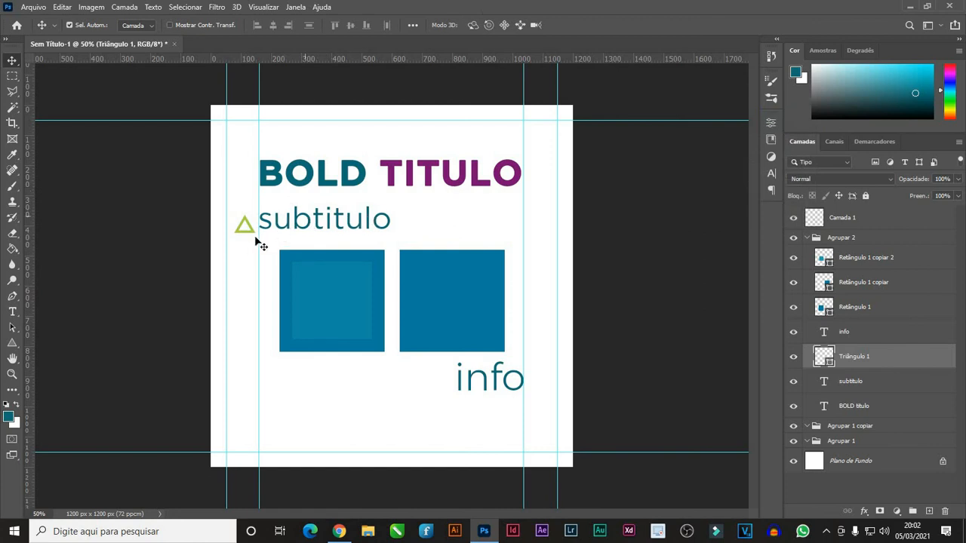
Adjust the position of the small triangle beside the subtitle, then delete it.
drag(253, 222, 250, 214)
drag(251, 219, 253, 224)
key(Delete)
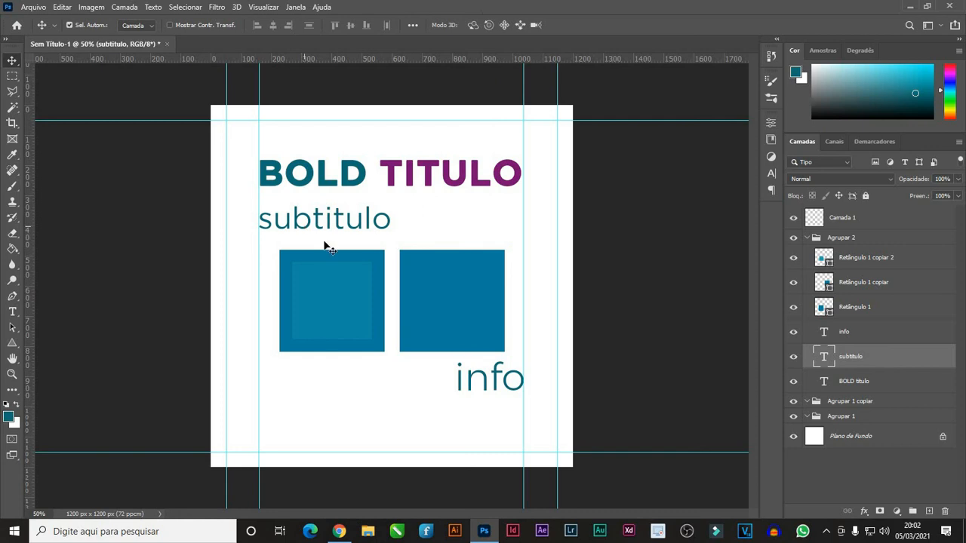
Shift the second square toward the inner right guide, and raise the title and subtitle, keeping the two close together.
mouse_move(451, 298)
mouse_down()
mouse_move(466, 300)
mouse_move(456, 301)
mouse_up()
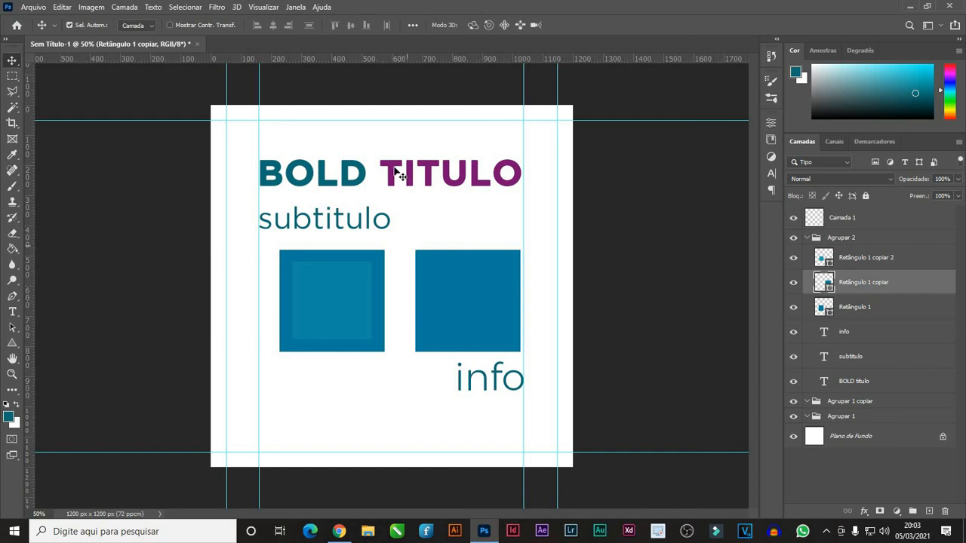
drag(398, 186, 394, 181)
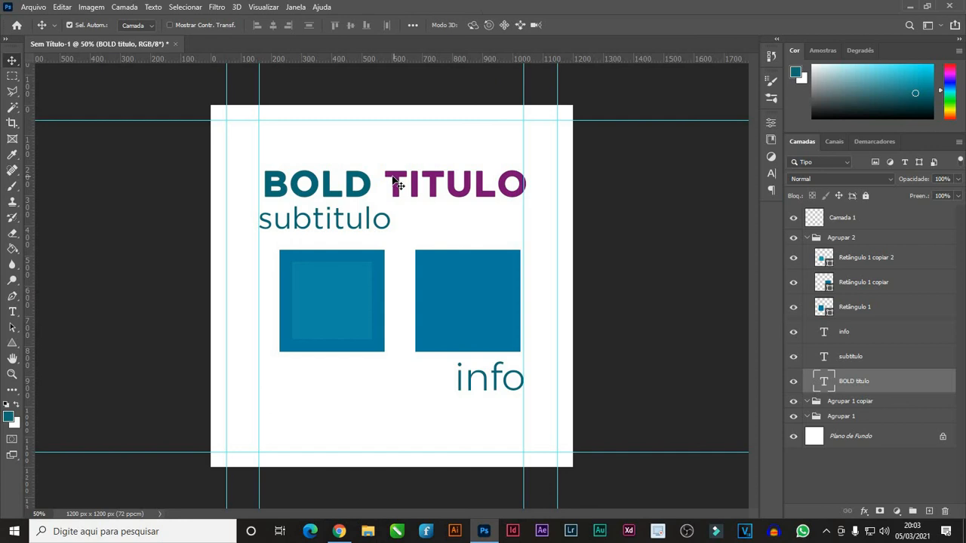
drag(392, 181, 388, 182)
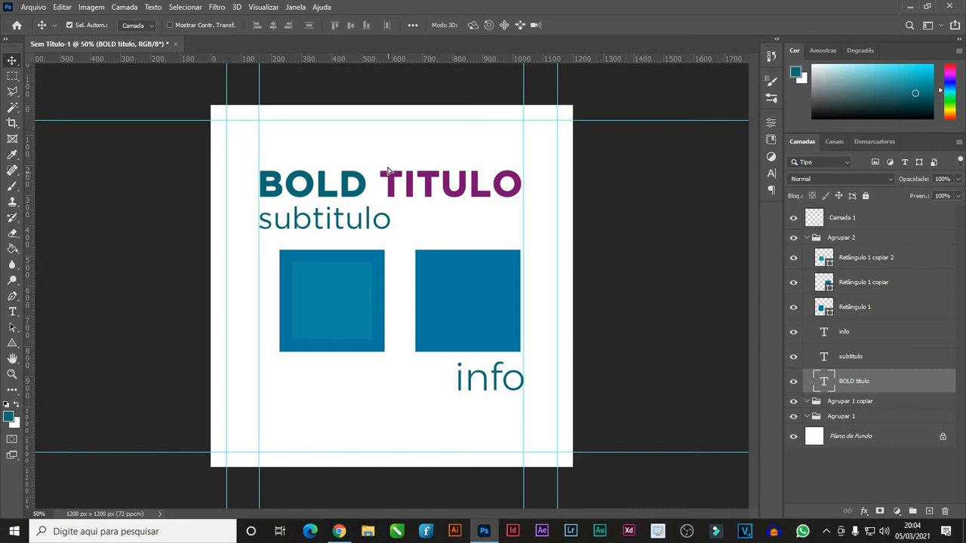
drag(390, 171, 397, 158)
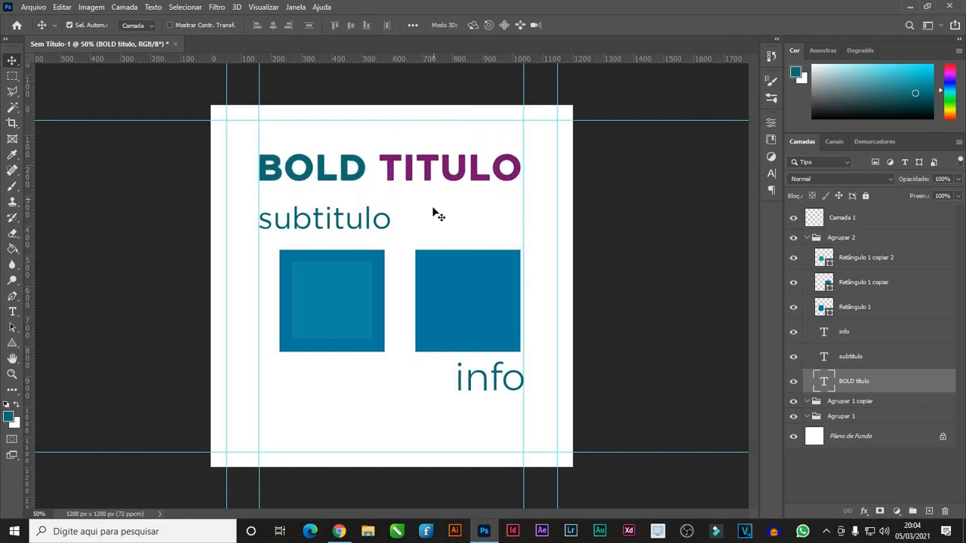
drag(382, 219, 383, 207)
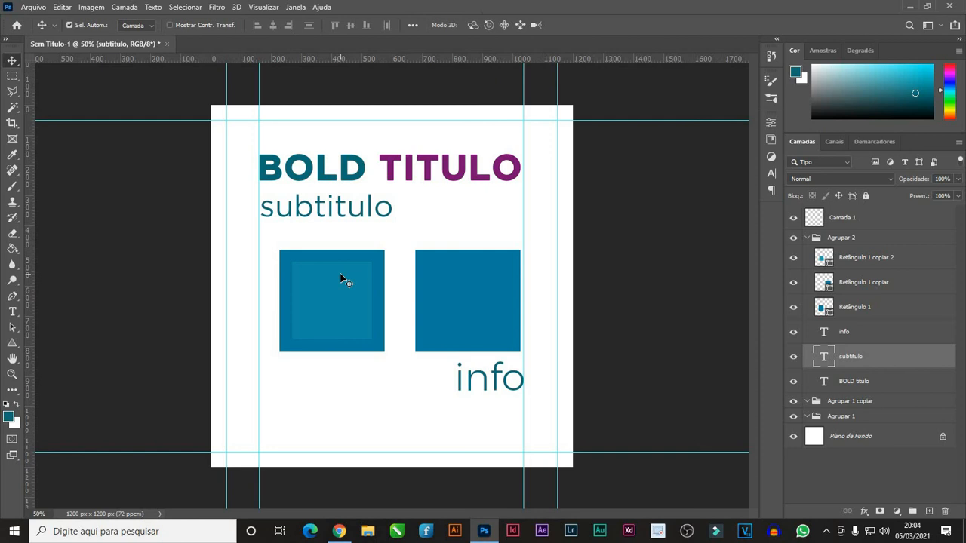
Delete the lighter inner rectangle and both large blue squares from the layout.
click(341, 278)
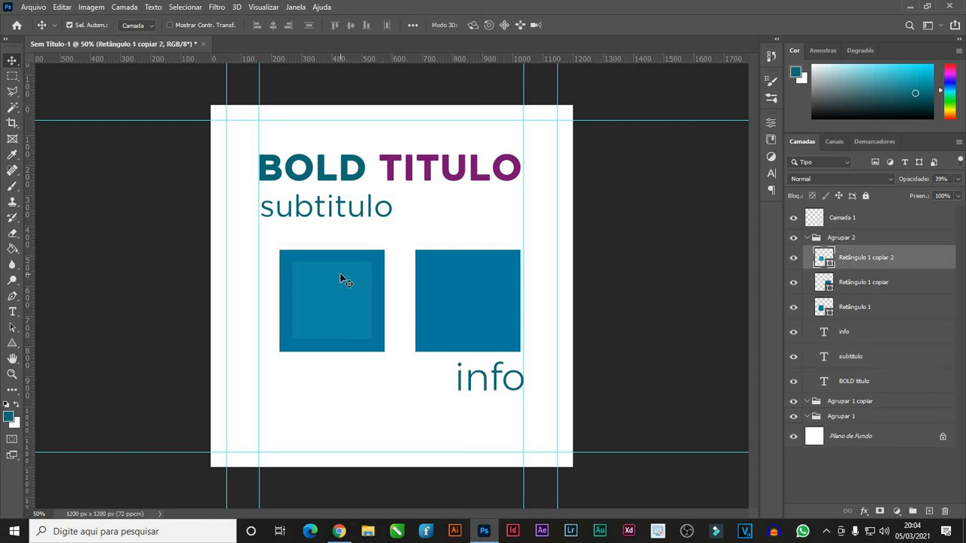
key(Delete)
click(349, 285)
key(Delete)
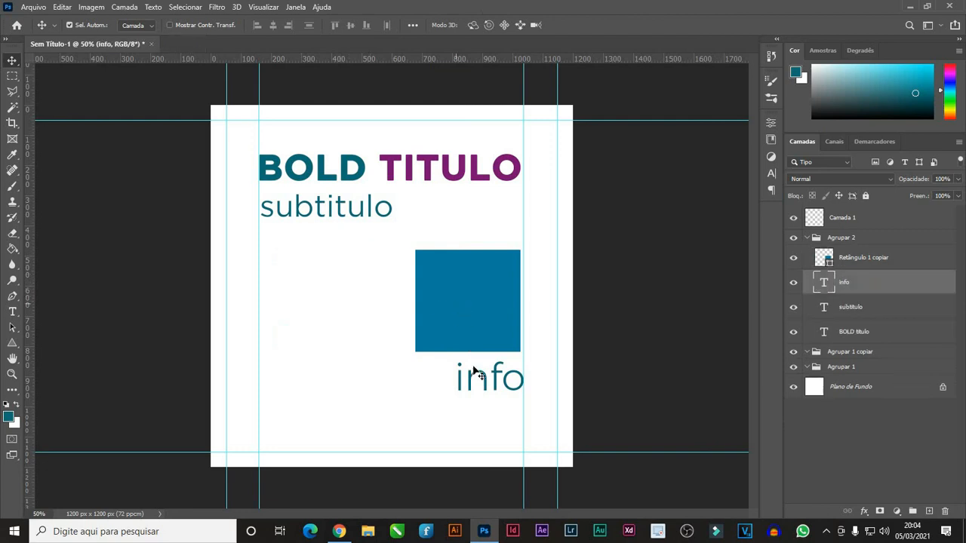
click(455, 303)
key(Delete)
Delete the info, subtitle and title texts to empty the canvas, and minimize Photoshop to show the desktop.
click(471, 385)
key(Delete)
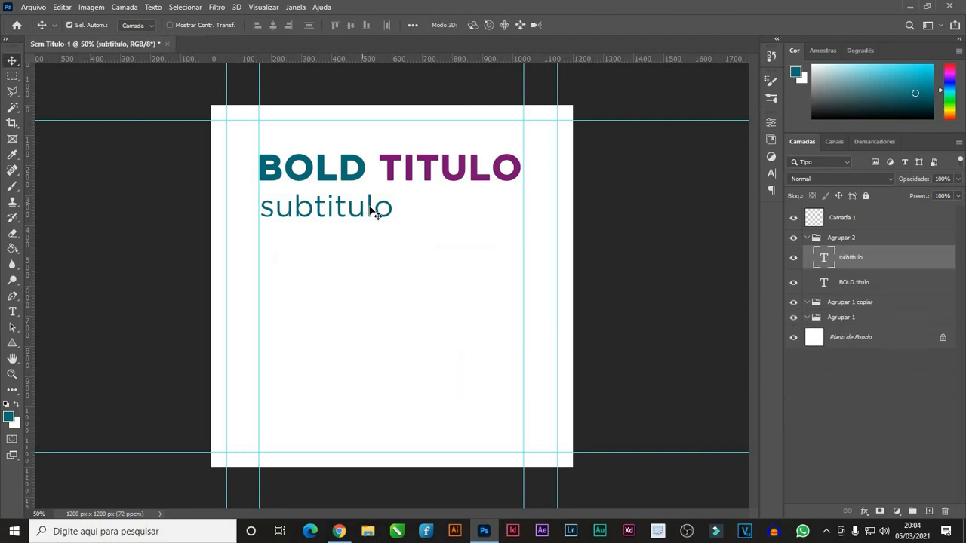
key(Delete)
key(Delete)
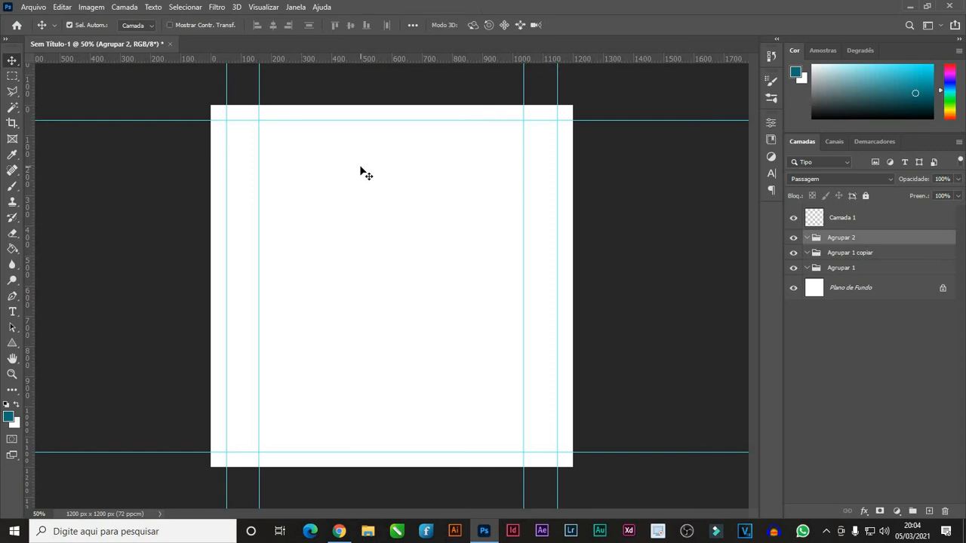
click(909, 6)
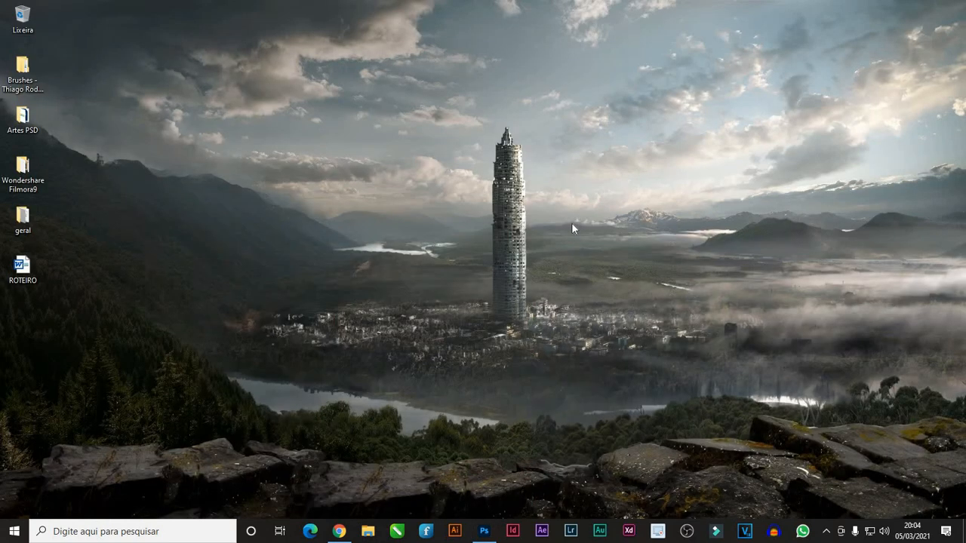